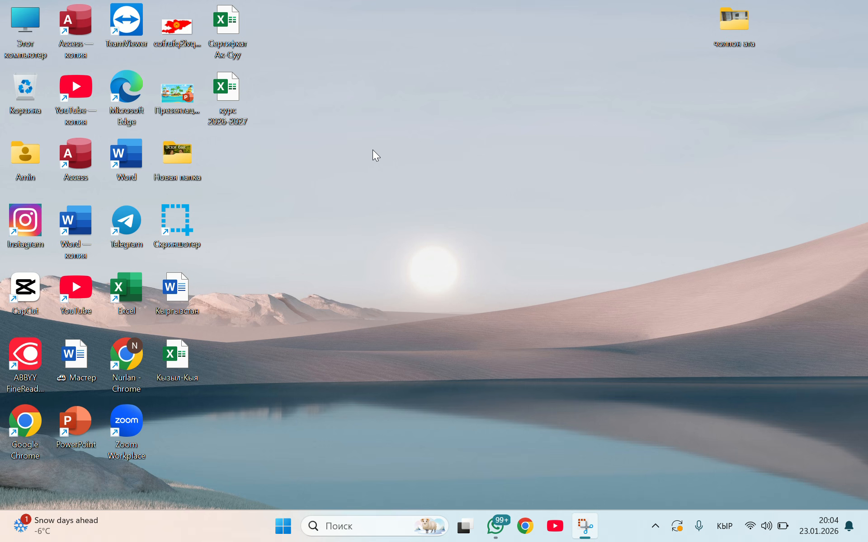
# Open Google Chrome from the desktop with the profile that has the ship picture
pyautogui.click(20, 427)
pyautogui.doubleClick(20, 428)
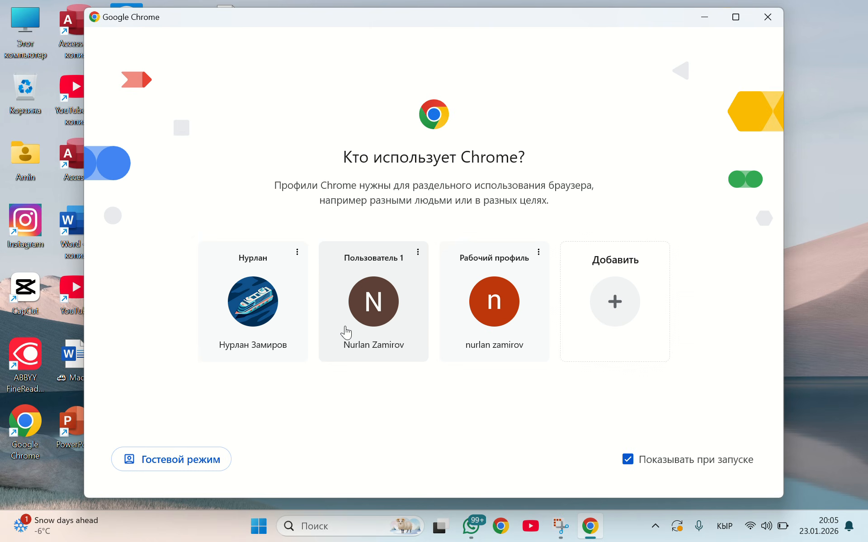
pyautogui.click(274, 323)
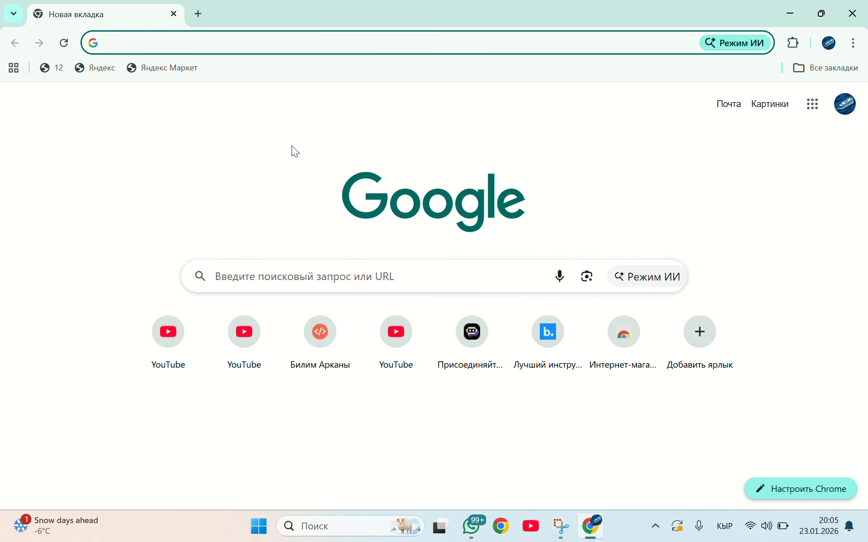
# Search Google for "гугл форма"
pyautogui.write('гугл')
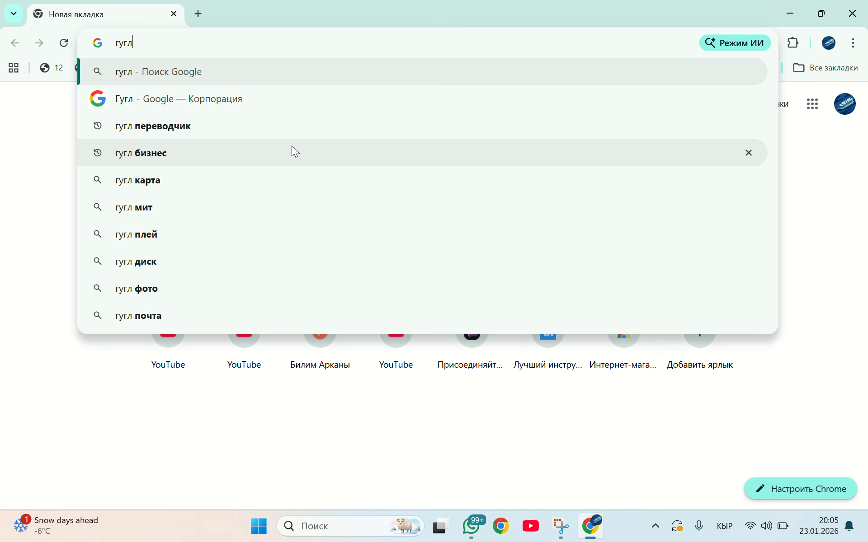
pyautogui.write(' фо')
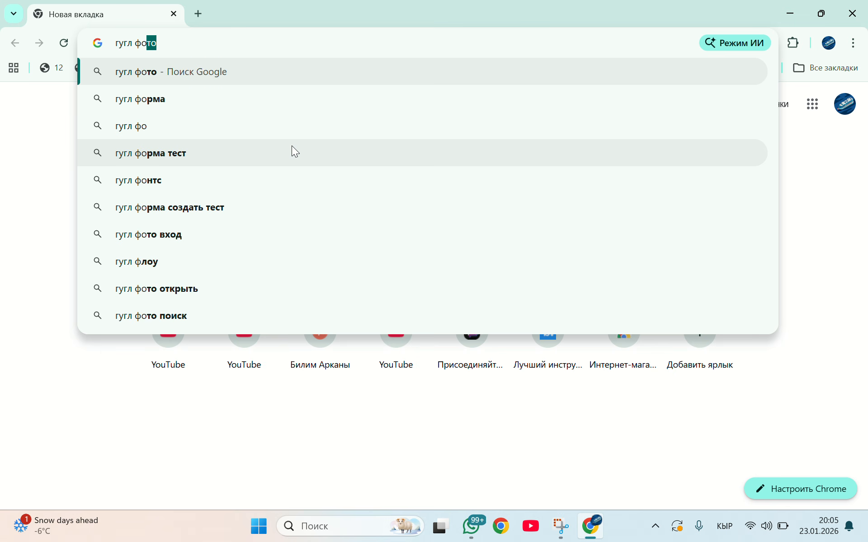
pyautogui.click(145, 99)
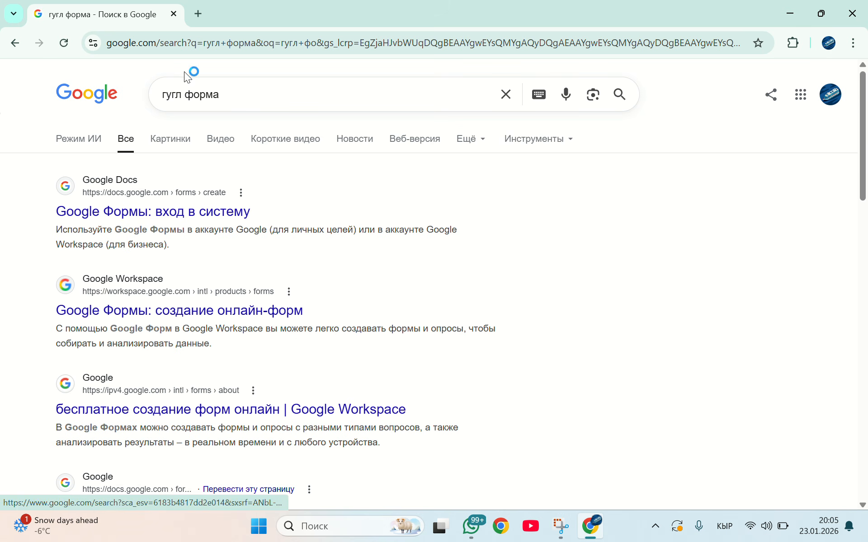
# Open Google Forms in a new tab from the Google apps list and close the search results tab
pyautogui.click(198, 13)
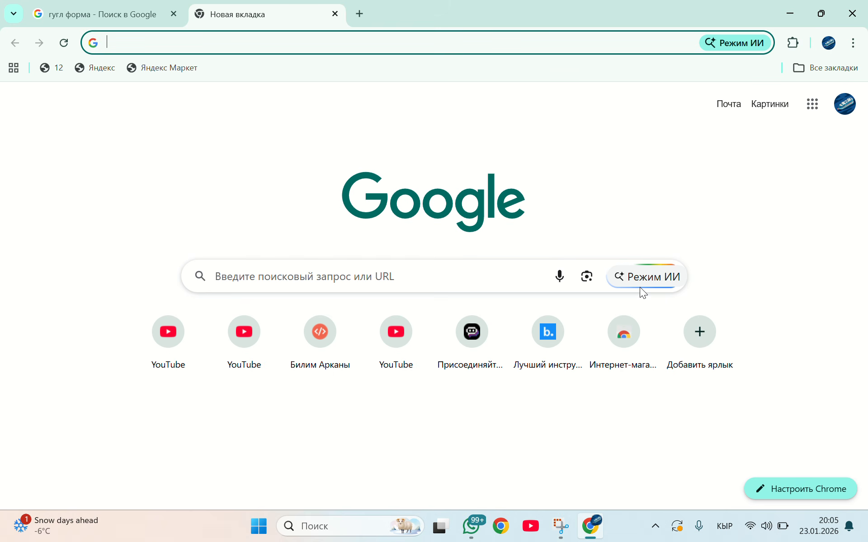
pyautogui.click(812, 104)
pyautogui.scroll(-2, 675, 181)
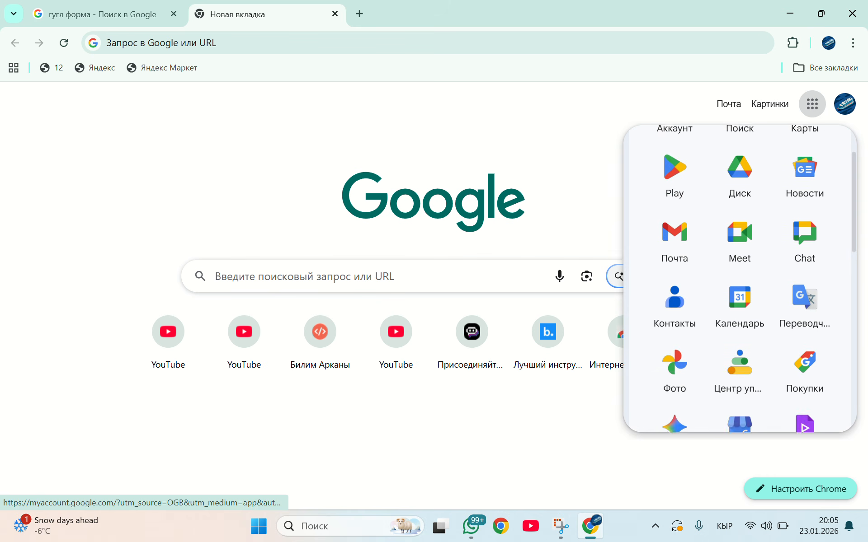
pyautogui.scroll(-10, 739, 278)
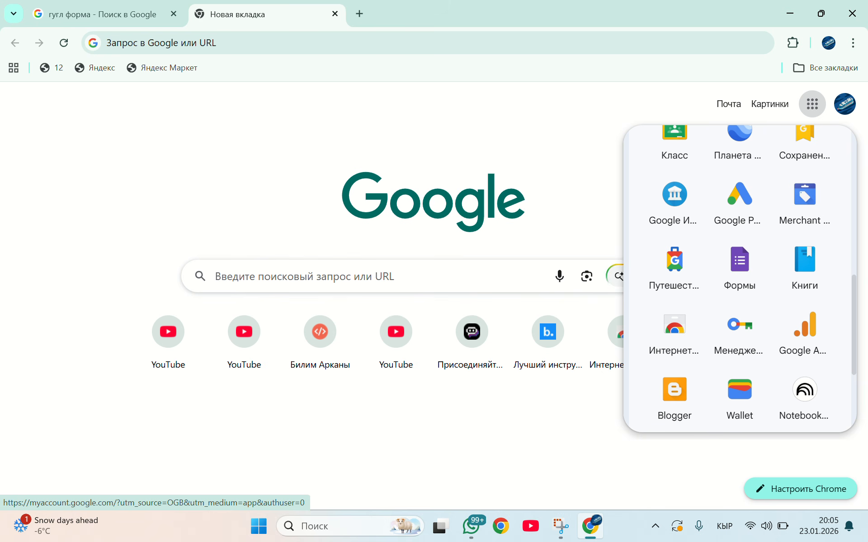
pyautogui.click(740, 266)
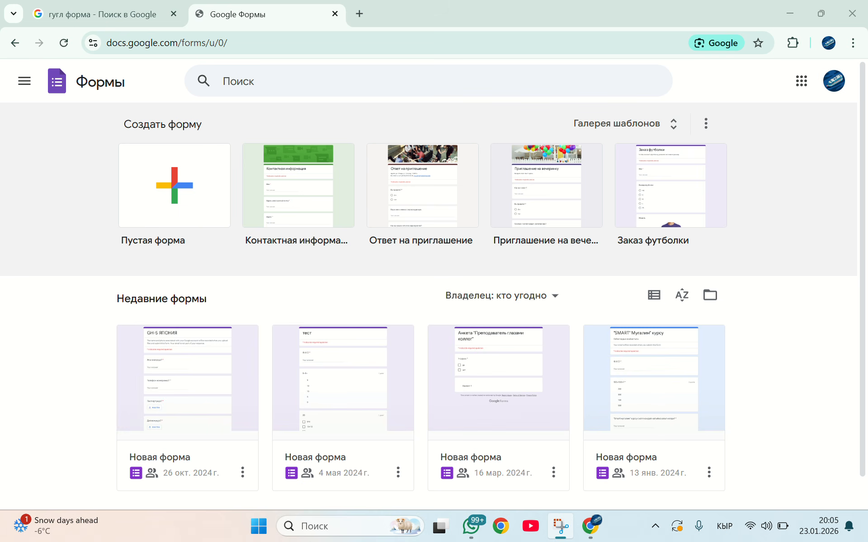
pyautogui.click(174, 14)
# Open Google Drive in a new tab and create a new Google Form from there
pyautogui.hotkey('ctrl', 't')
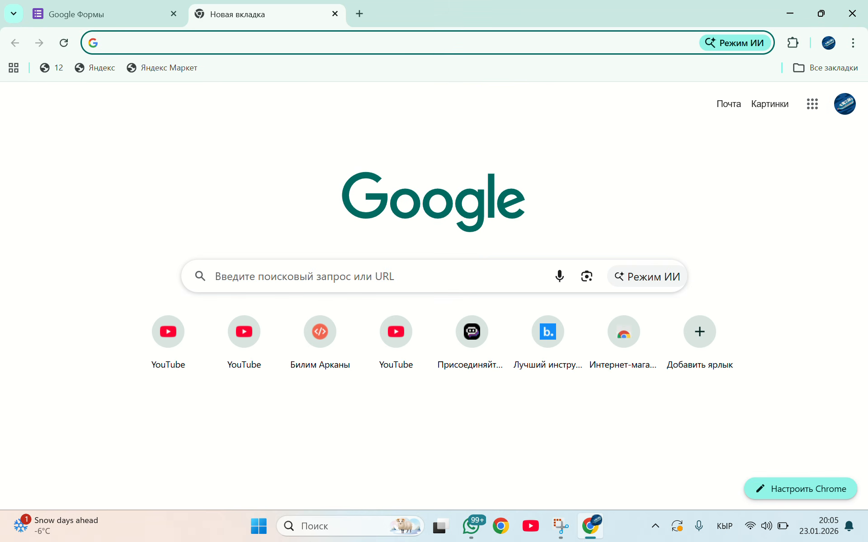
pyautogui.click(812, 104)
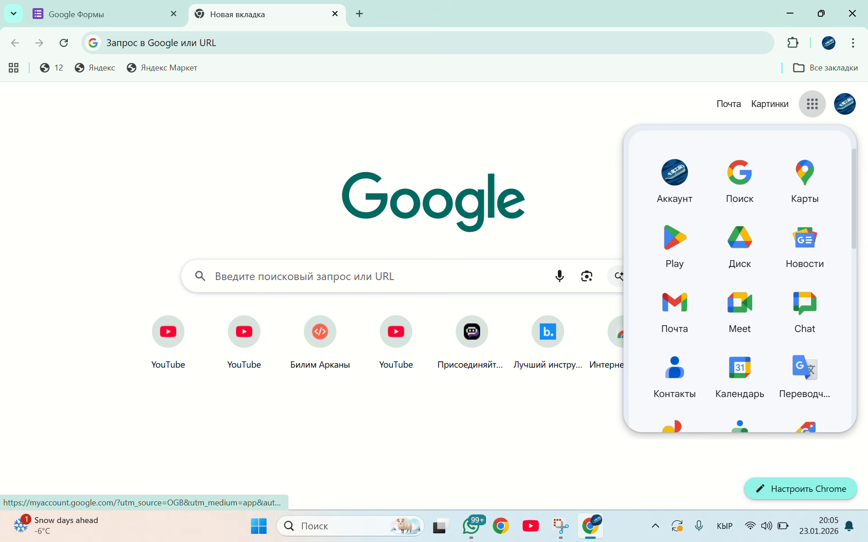
pyautogui.click(740, 244)
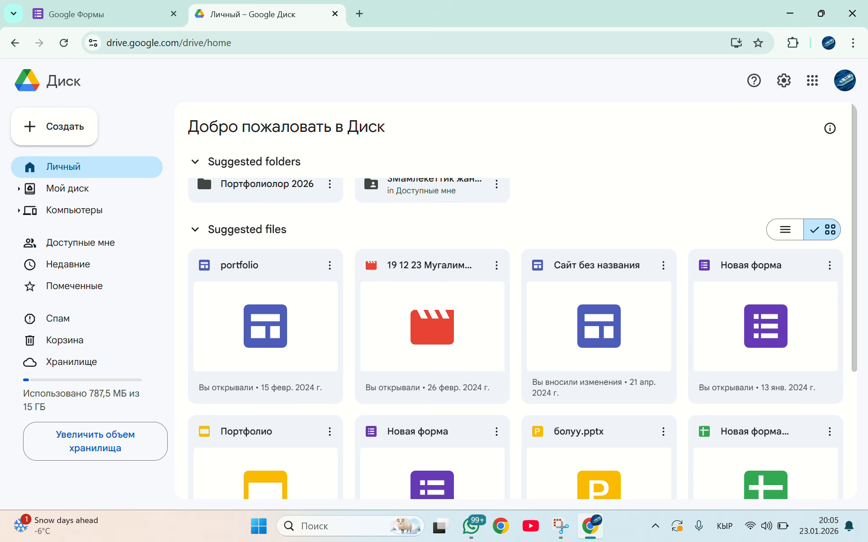
pyautogui.click(54, 126)
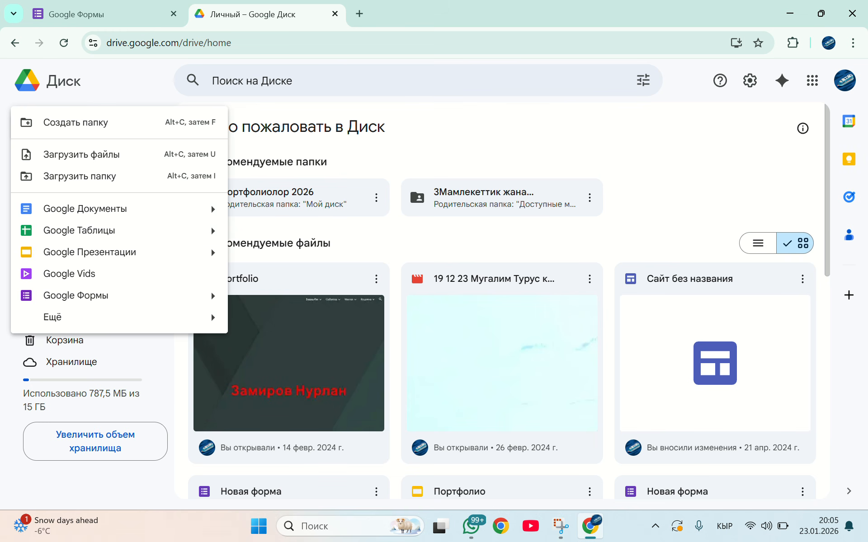
pyautogui.click(76, 295)
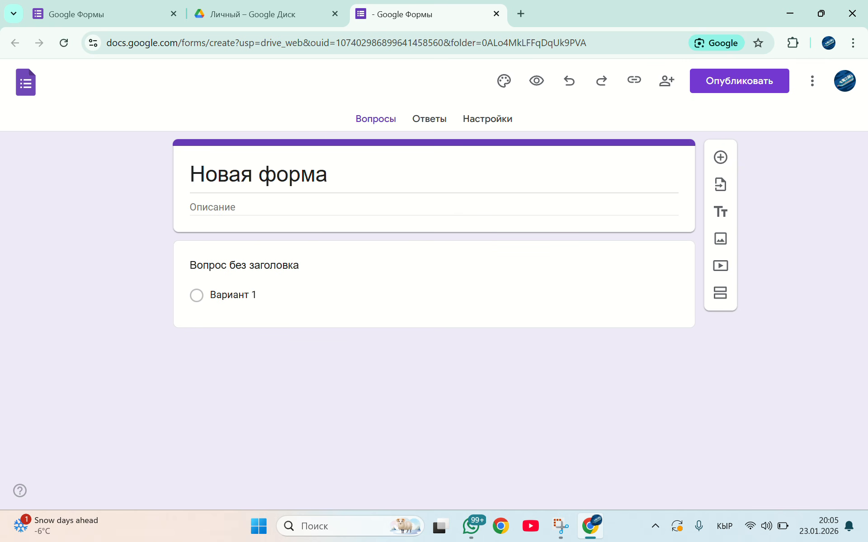
# Create a blank form from the Google Forms home page and title it "Аралаш суроолор"
pyautogui.click(103, 14)
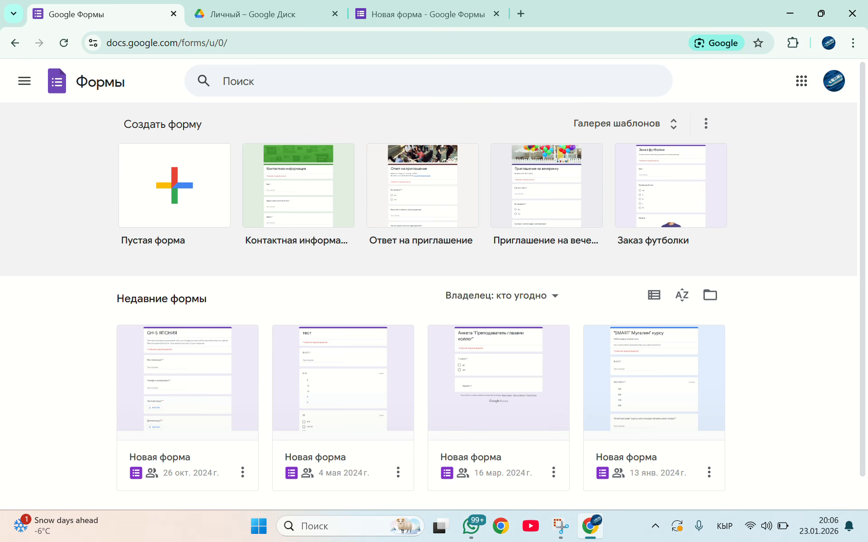
pyautogui.click(174, 186)
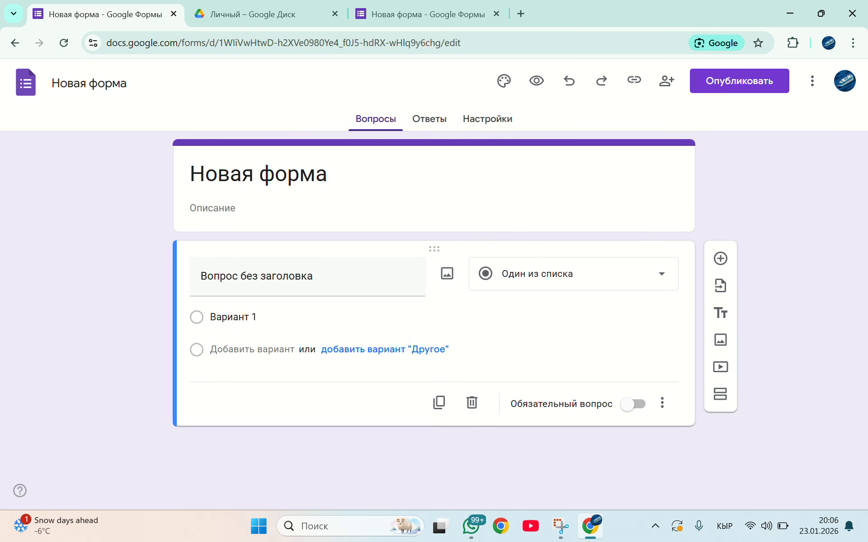
pyautogui.click(347, 175)
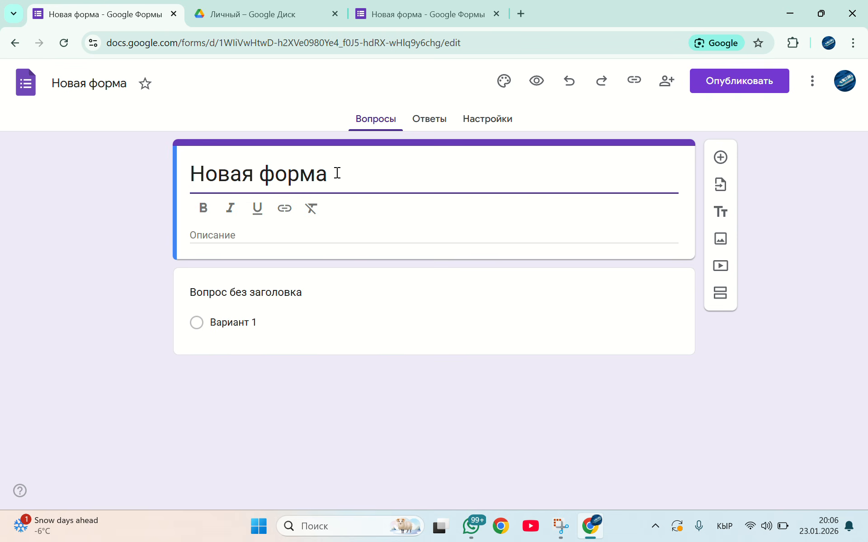
pyautogui.moveTo(335, 172); pyautogui.dragTo(183, 182)
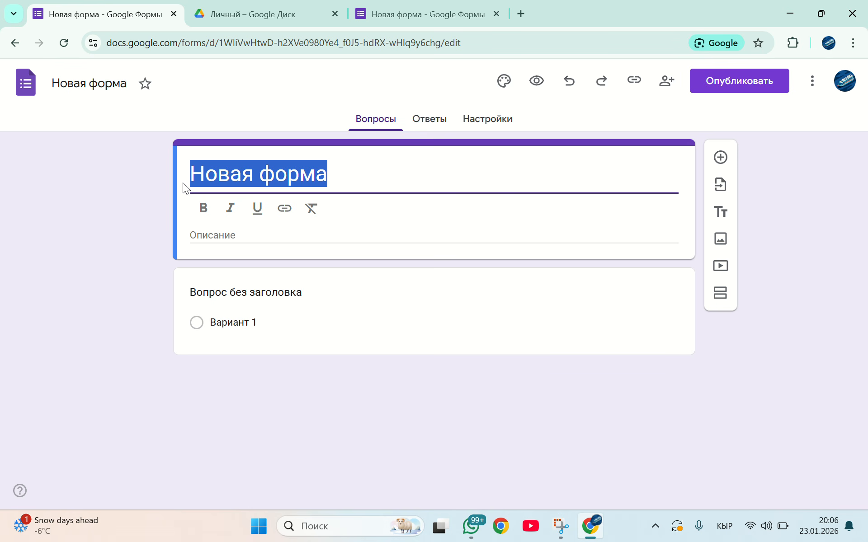
pyautogui.write('Математи')
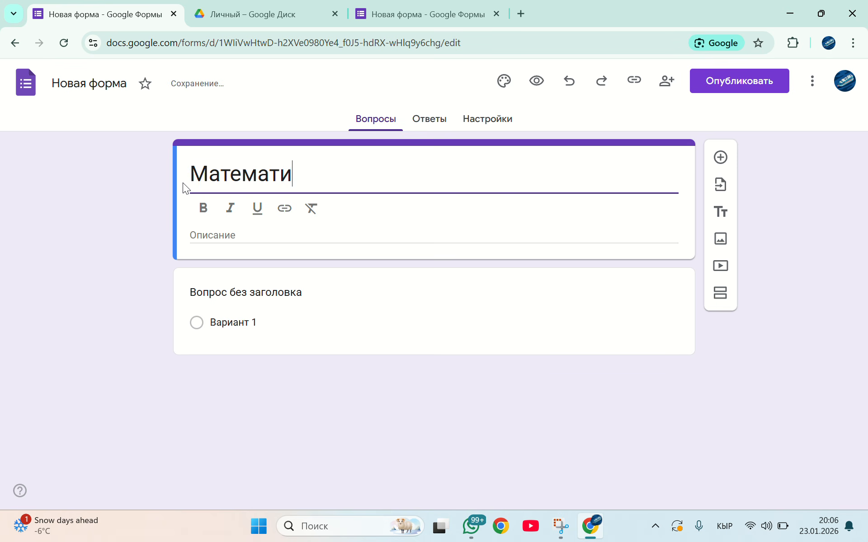
pyautogui.write('ка')
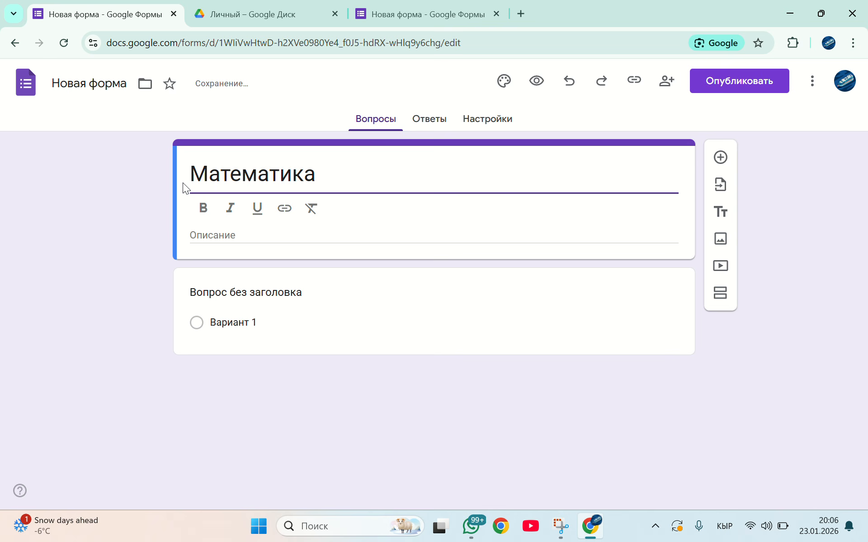
pyautogui.hotkey('ctrl', 'BackSpace')
pyautogui.write('Арал')
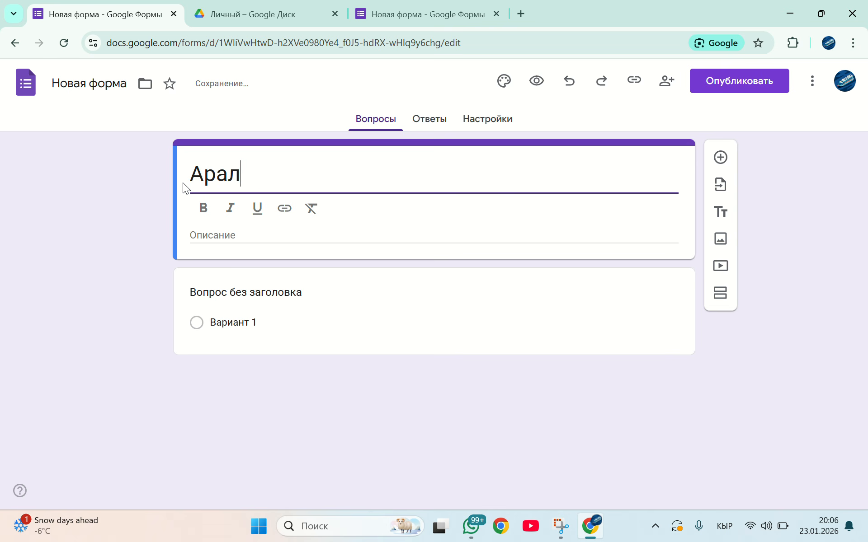
pyautogui.write('аш суроо')
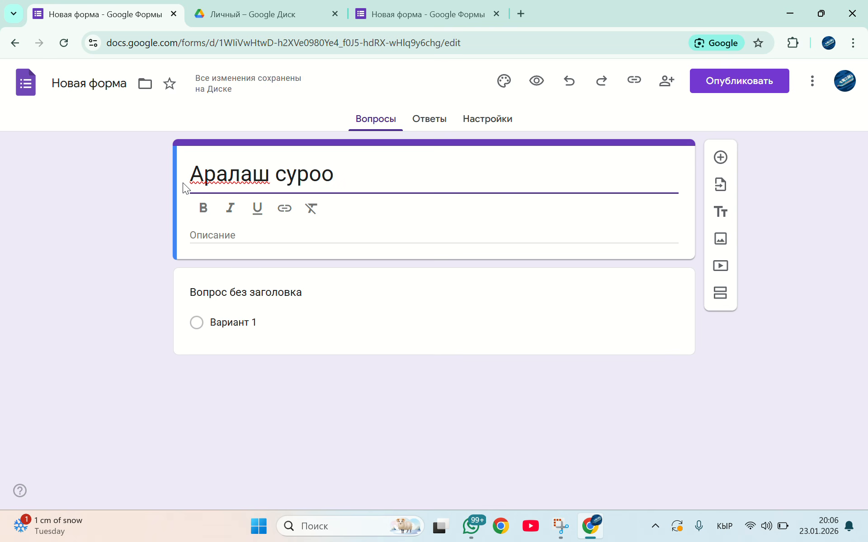
pyautogui.write('лор')
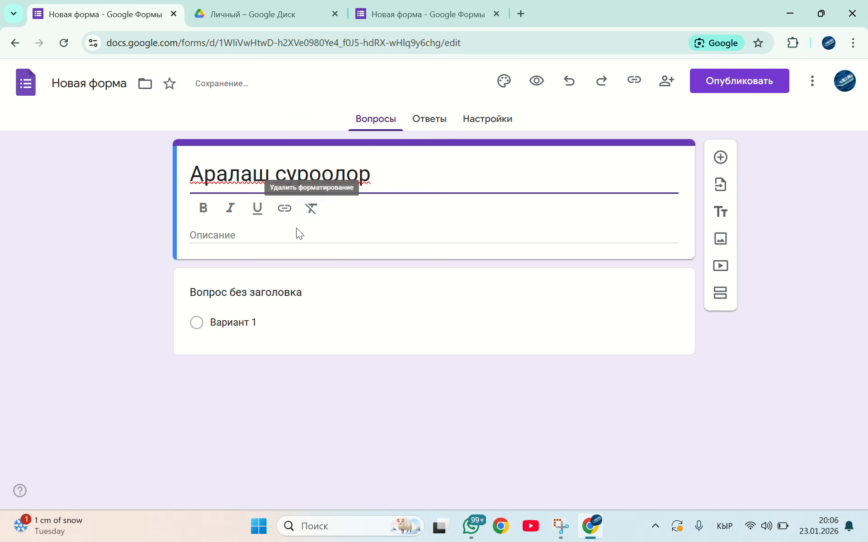
# Enter the form description "Бул тесттик суроолордо ар тарапттуу суроолор келиши мумкун"
pyautogui.click(273, 233)
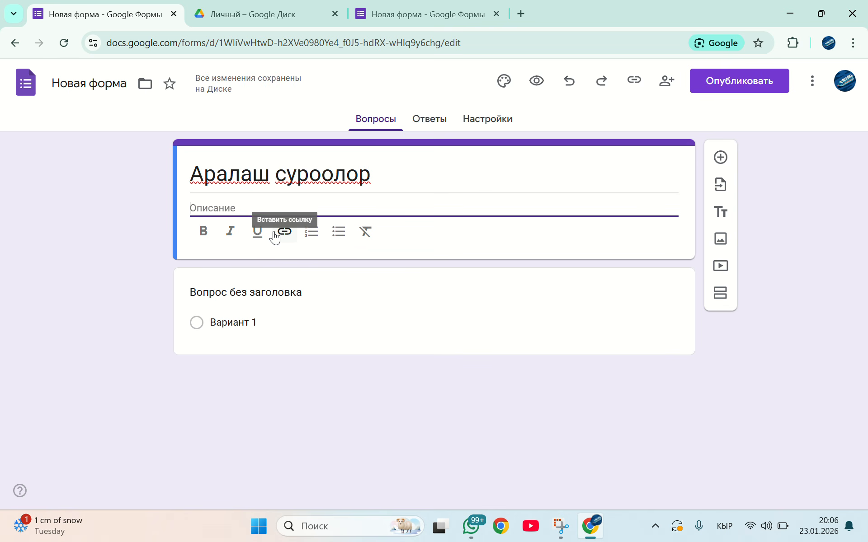
pyautogui.write('Бул темт')
pyautogui.press('BackSpace')
pyautogui.press('BackSpace')
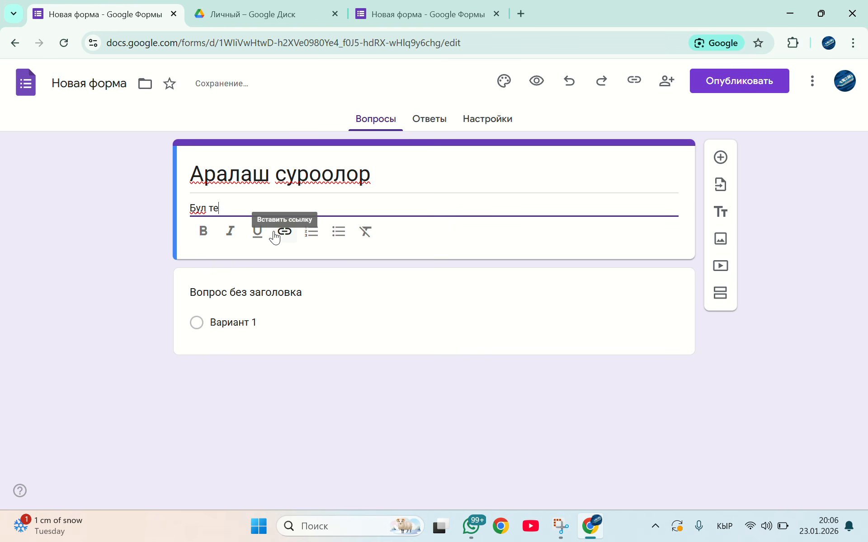
pyautogui.write('сттик суроо')
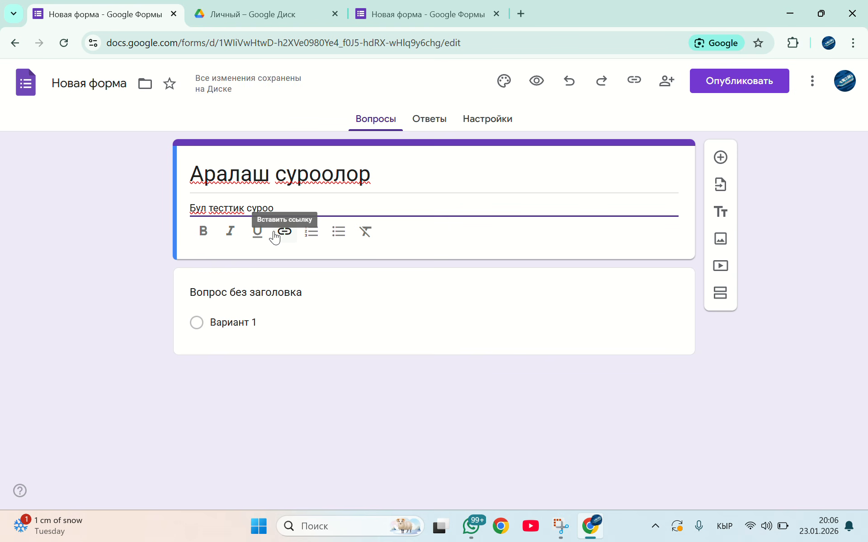
pyautogui.write('лордо ')
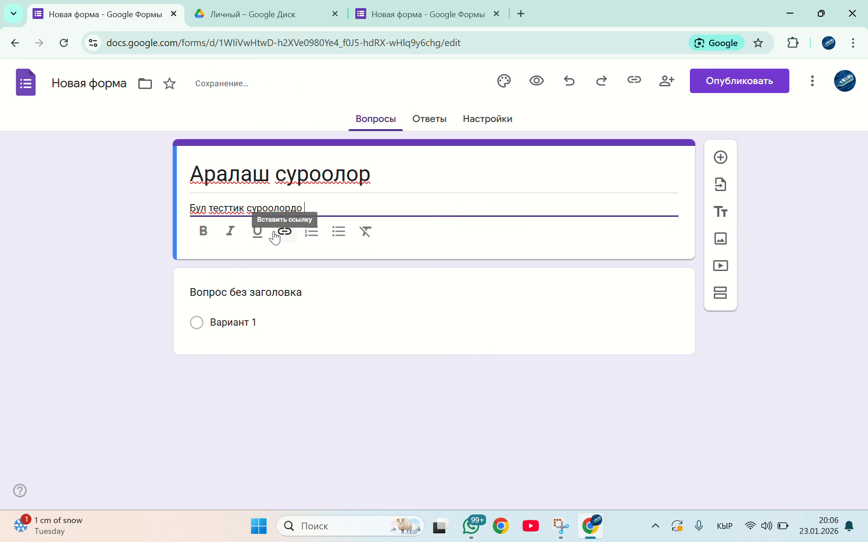
pyautogui.write('ар тарапттуу')
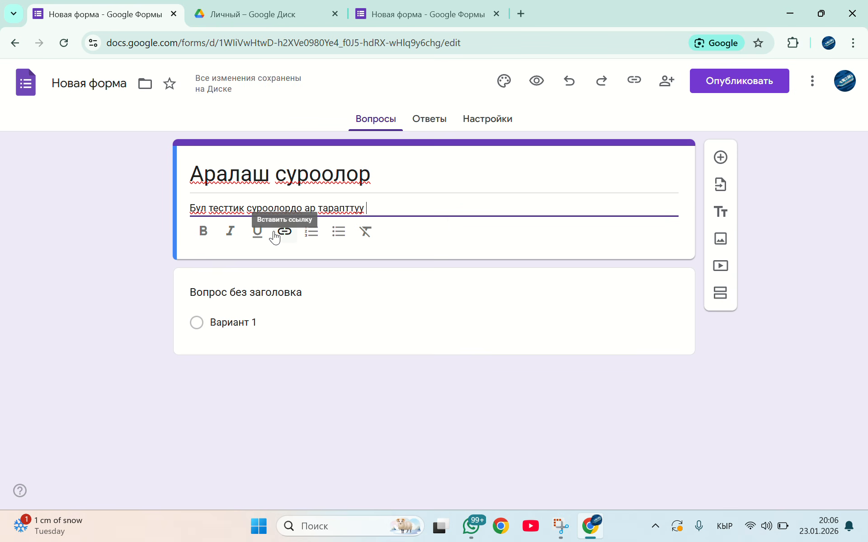
pyautogui.write(' суроолор келиши мумкун')
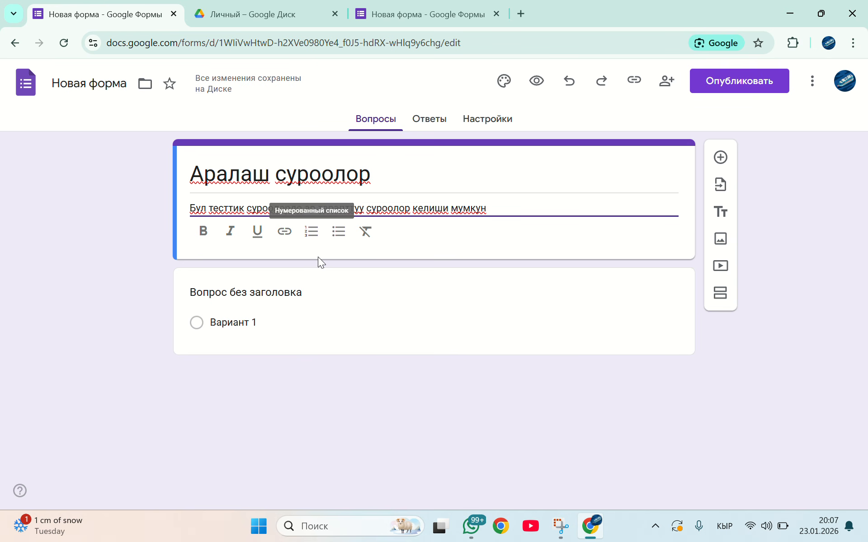
# Set the first question's text to "Аты-жөнүңүз"
pyautogui.click(246, 293)
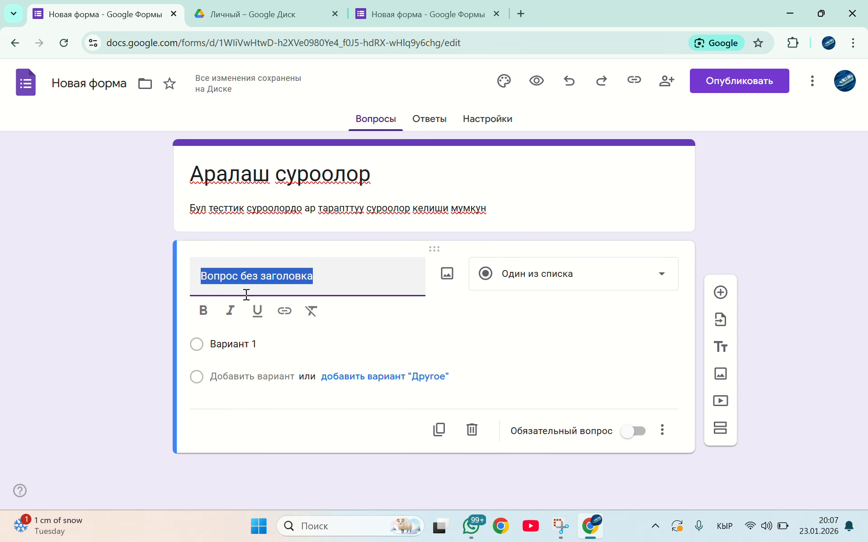
pyautogui.write('Аты')
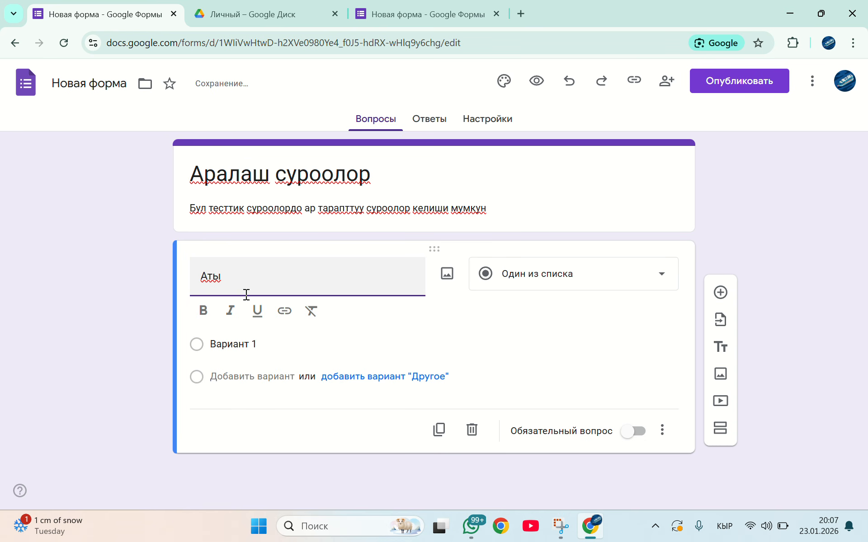
pyautogui.write('-Ж')
pyautogui.press('BackSpace')
pyautogui.write('жөнүңүз')
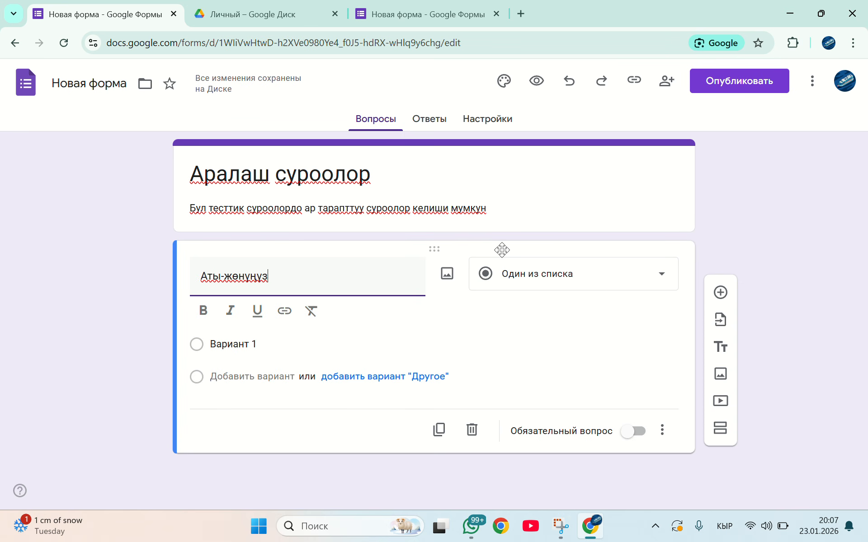
# Change the "Аты-жөнүңүз" question's type to Текст (строка) and make it required
pyautogui.click(576, 272)
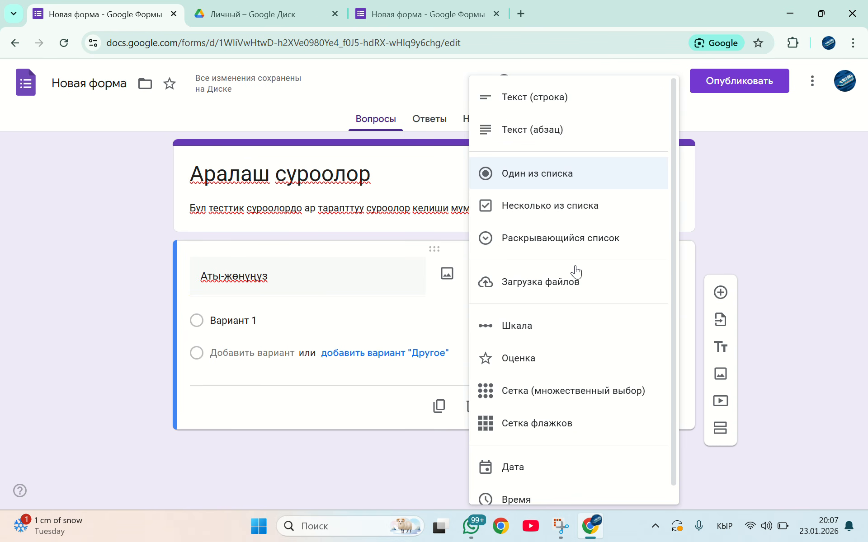
pyautogui.click(540, 109)
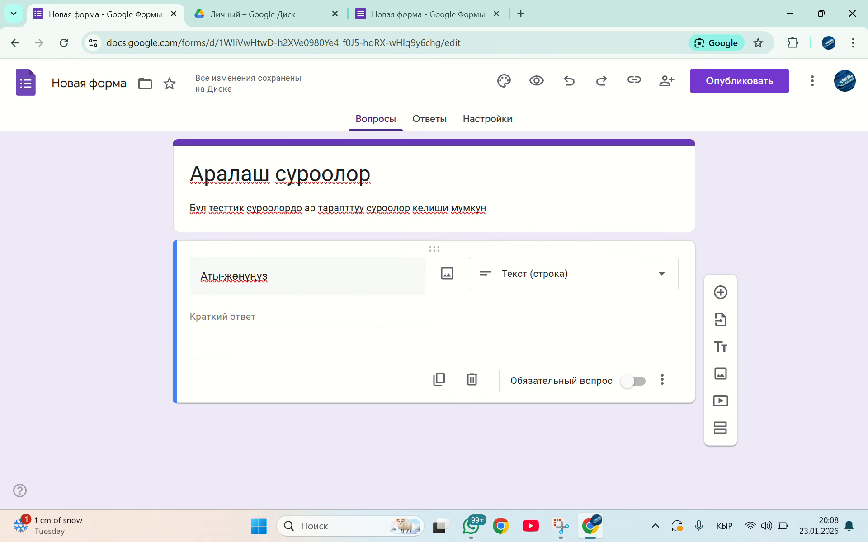
pyautogui.click(632, 381)
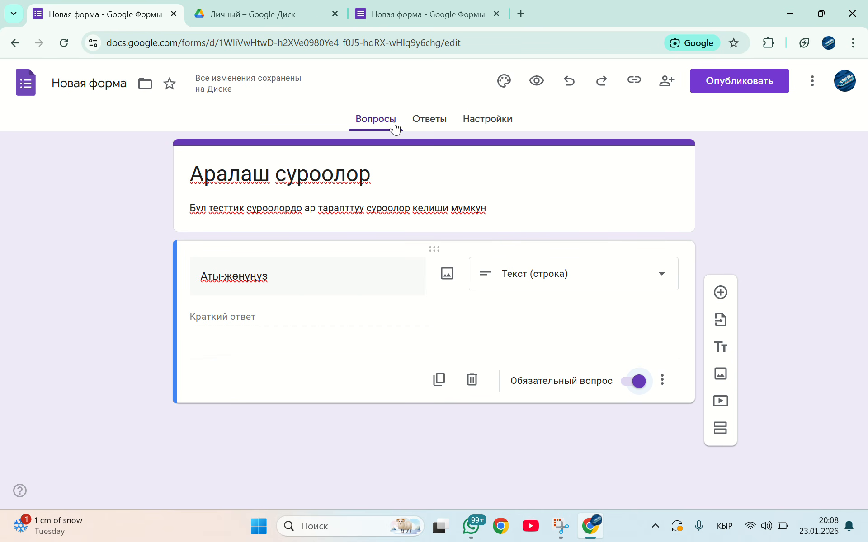
# Turn the form into a test in its settings and set grade publication to "После ручной проверки"
pyautogui.click(490, 120)
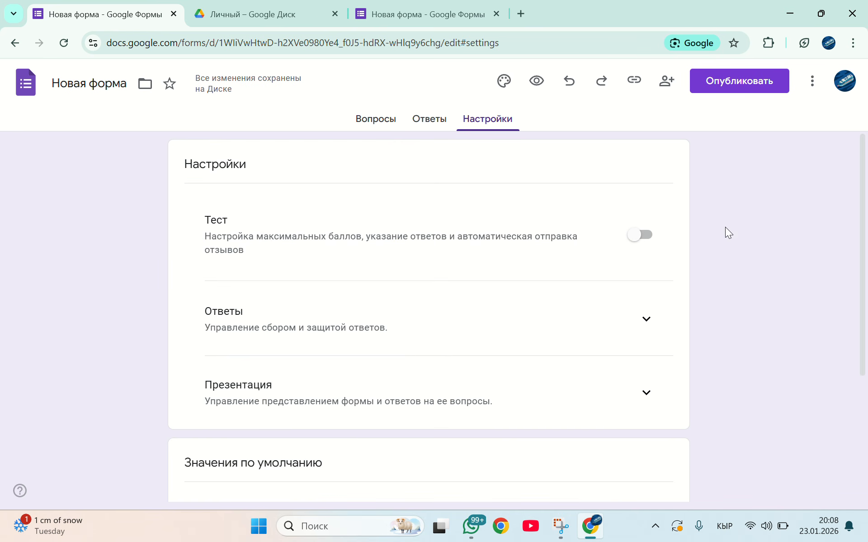
pyautogui.click(649, 238)
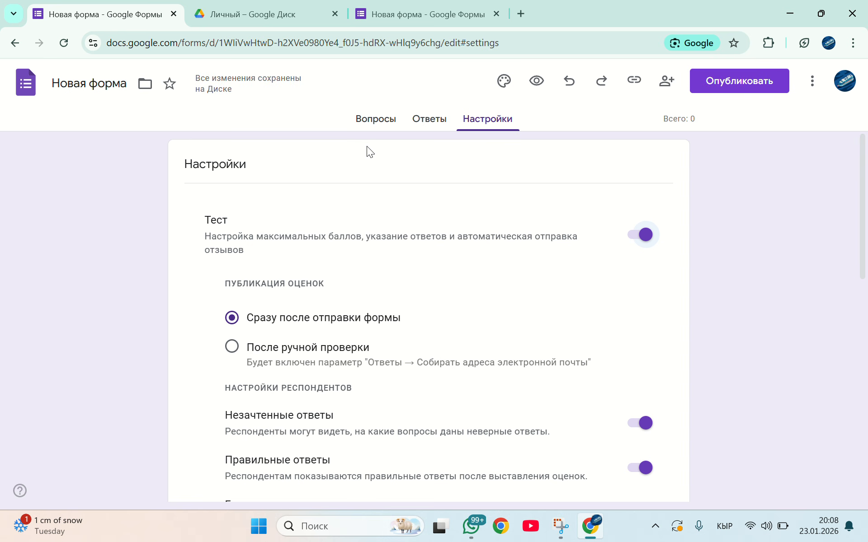
pyautogui.scroll(-1, 367, 146)
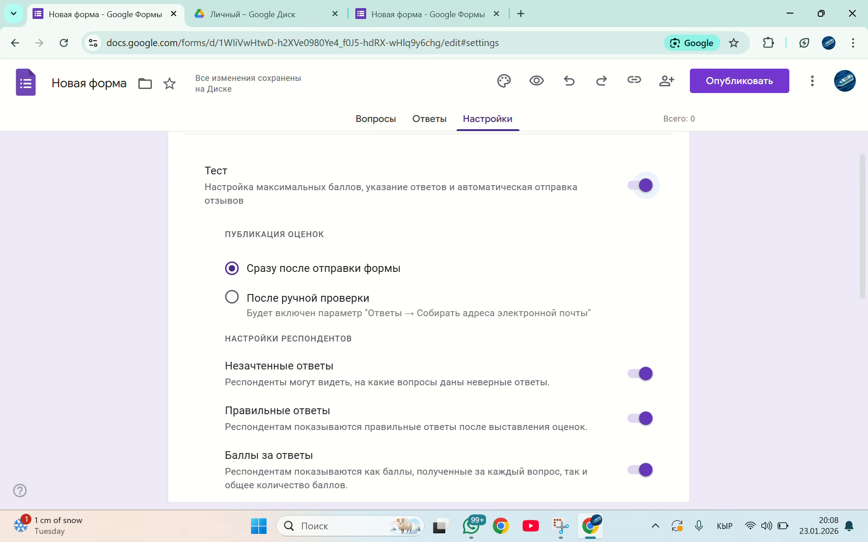
pyautogui.click(232, 297)
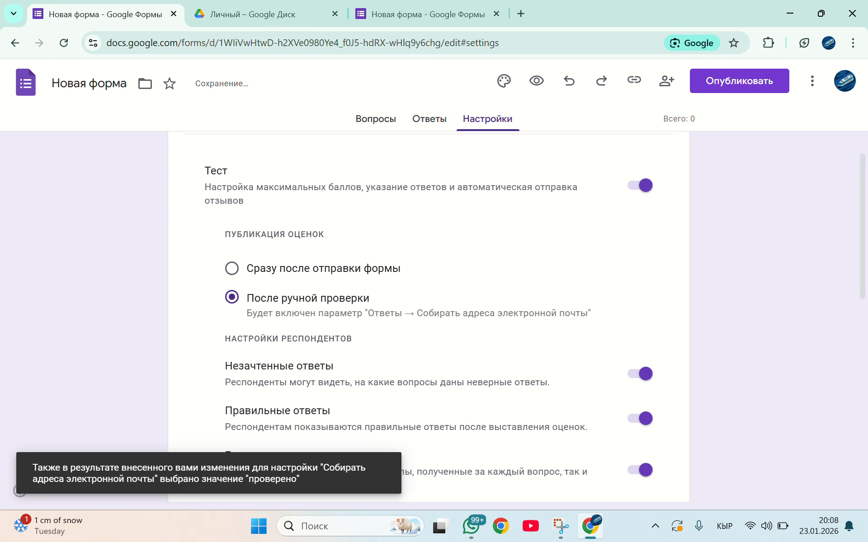
# Add a second question below "Аты-жөнүңүз" with the text "5+5"
pyautogui.click(375, 119)
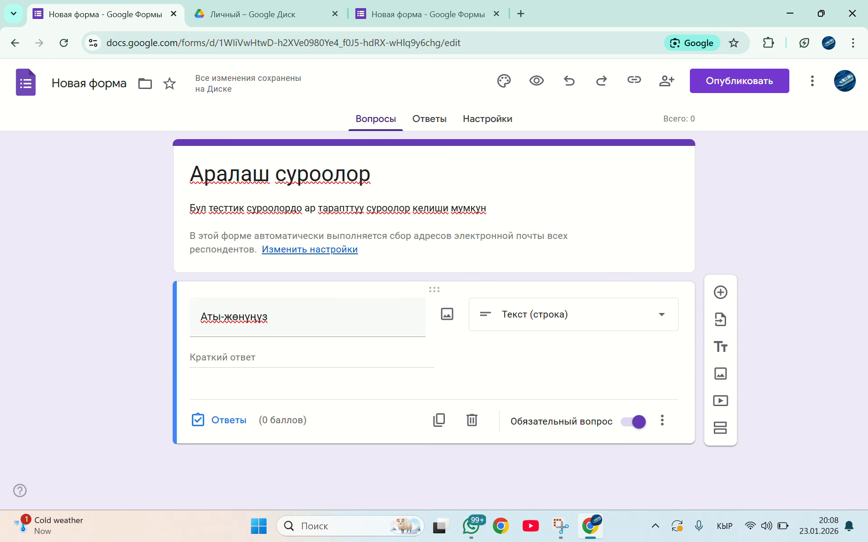
pyautogui.click(721, 292)
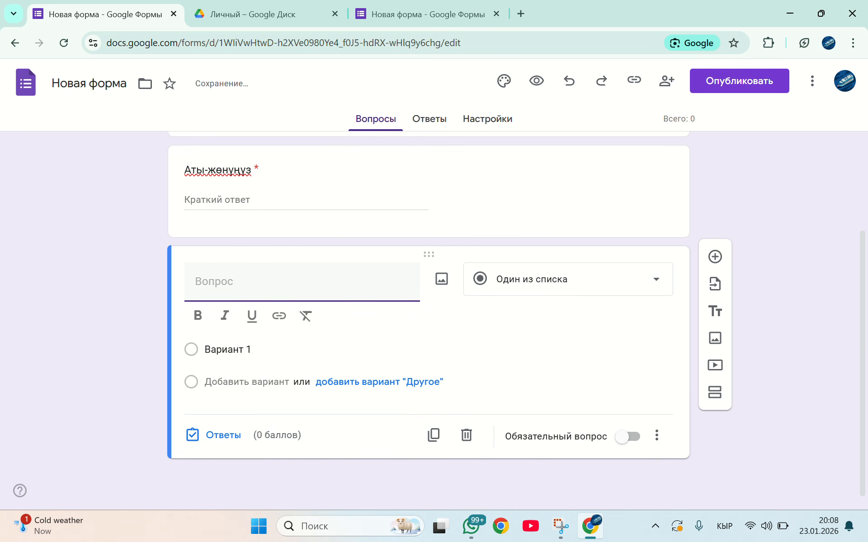
pyautogui.write('5=')
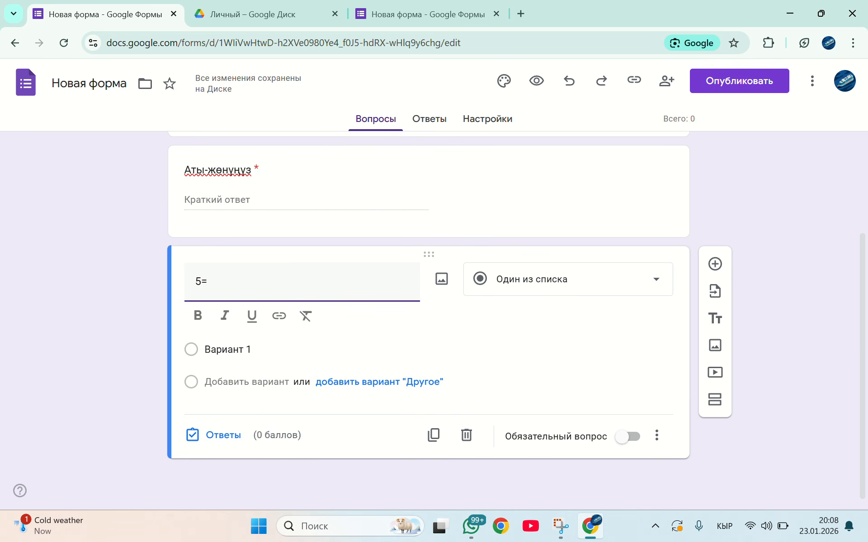
pyautogui.press('BackSpace')
pyautogui.write('_')
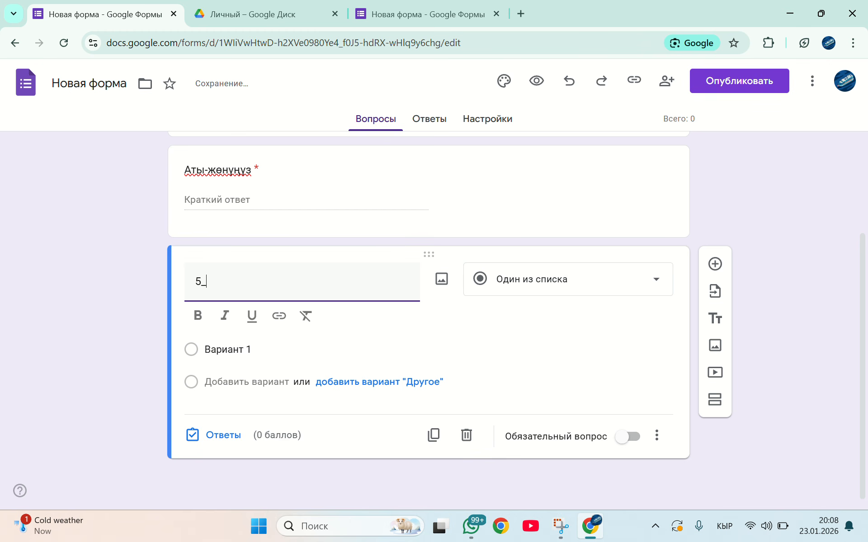
pyautogui.press('BackSpace')
pyautogui.write('+5')
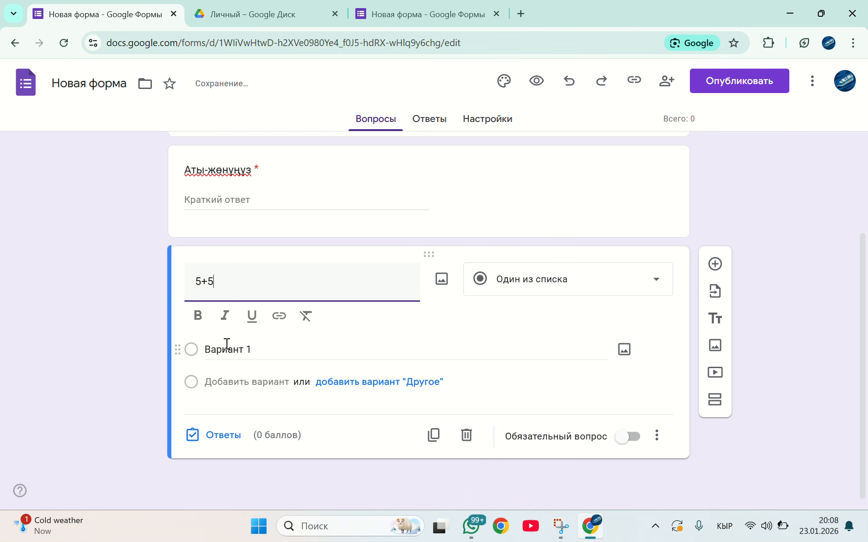
# Enter 10, 11, 9, 8 and 0 as the answer options of the "5+5" question
pyautogui.click(262, 350)
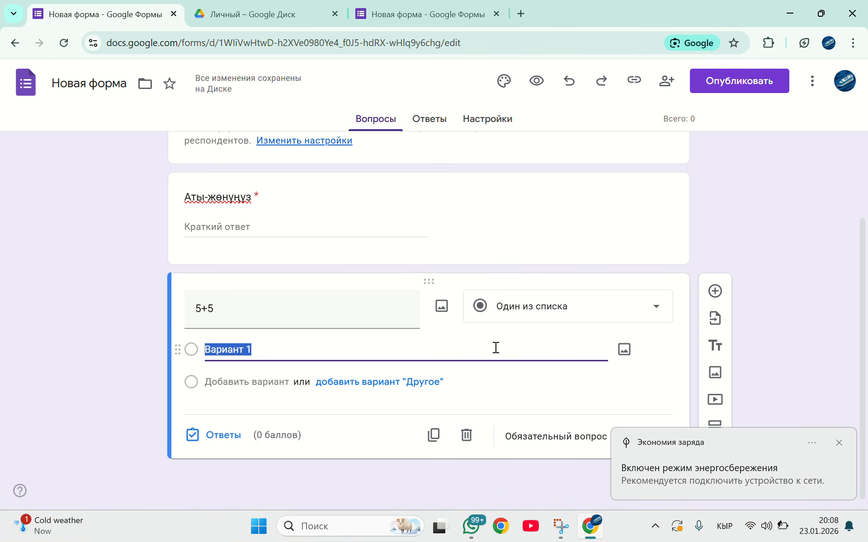
pyautogui.click(839, 443)
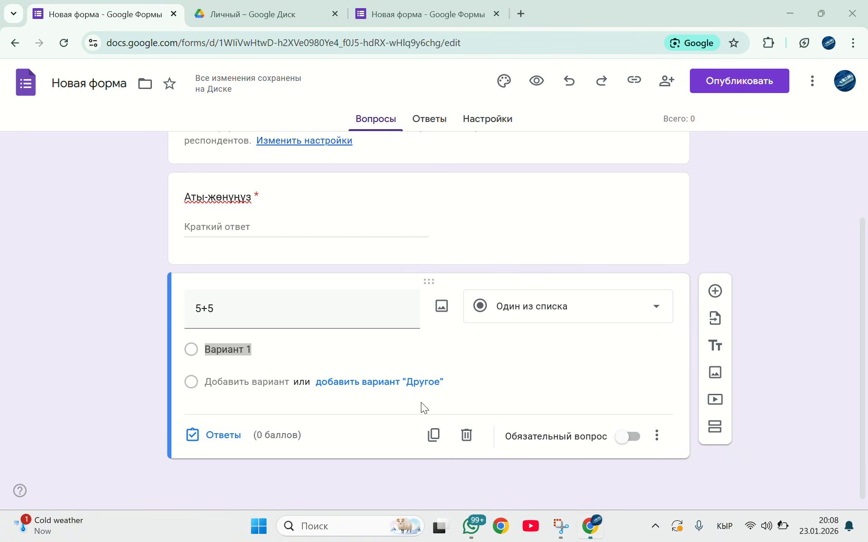
pyautogui.write('10')
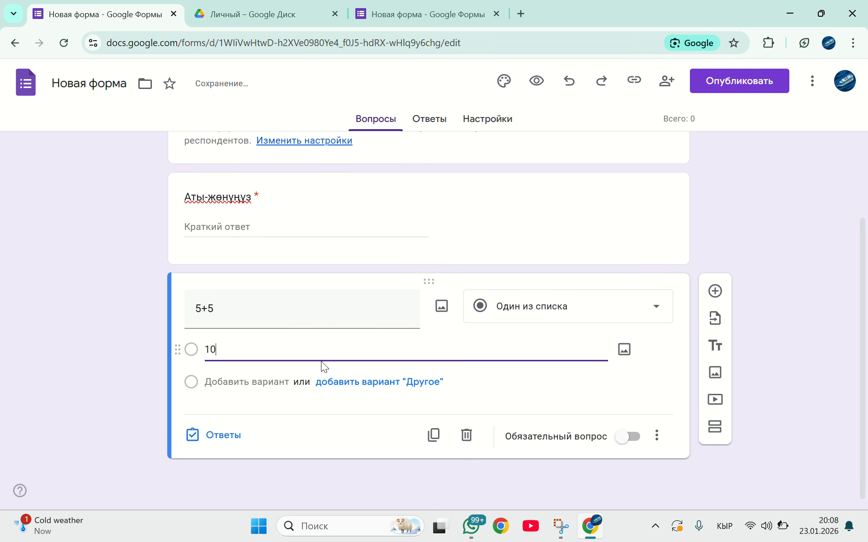
pyautogui.click(223, 403)
pyautogui.write('11')
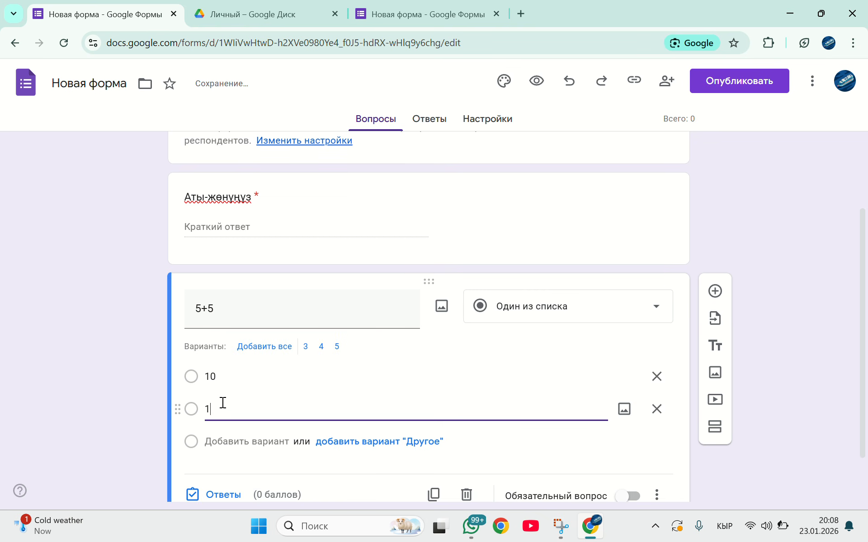
pyautogui.click(219, 435)
pyautogui.write('9')
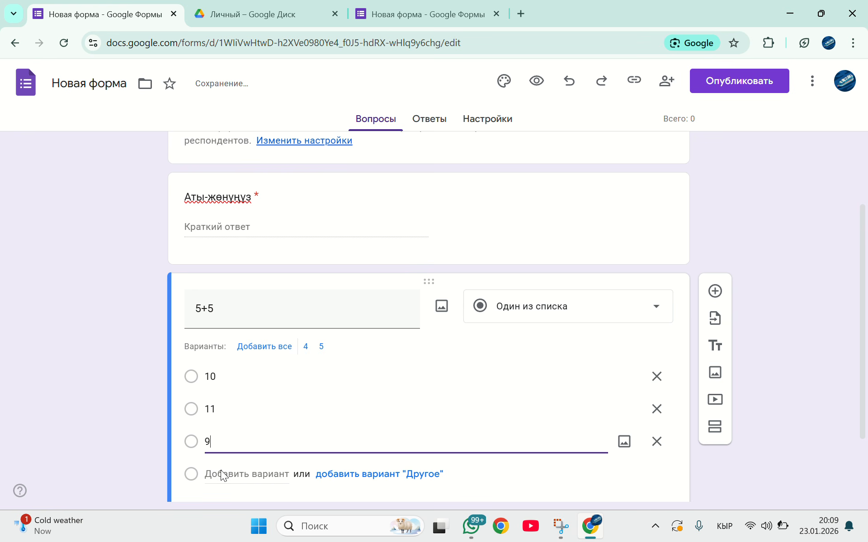
pyautogui.click(220, 470)
pyautogui.write('8')
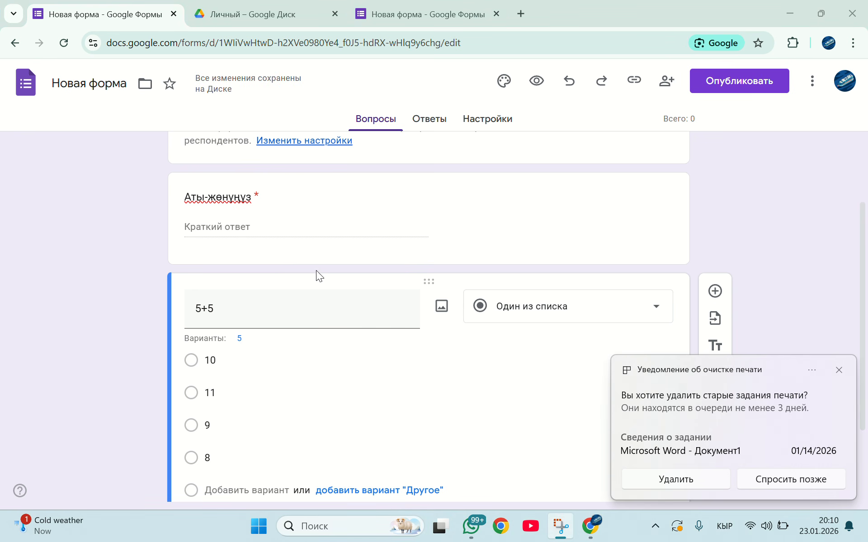
pyautogui.click(217, 457)
pyautogui.scroll(-2, 217, 458)
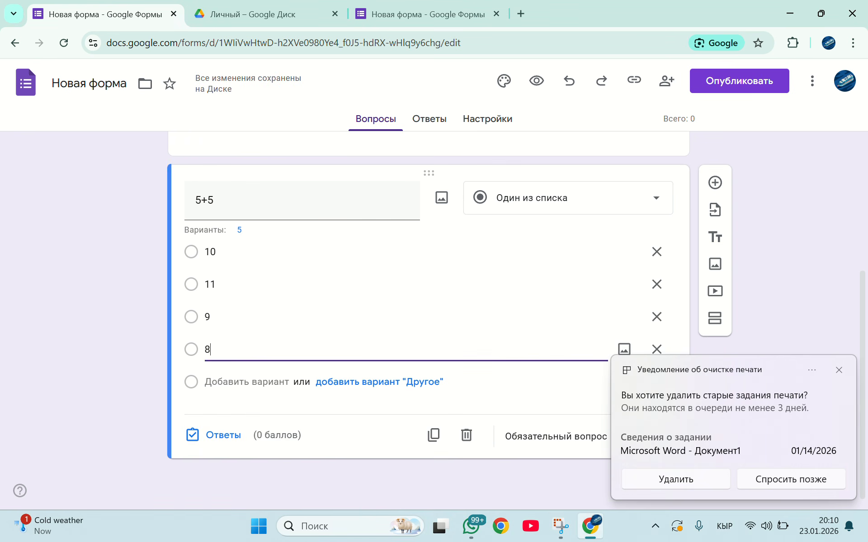
pyautogui.click(212, 382)
pyautogui.write('0')
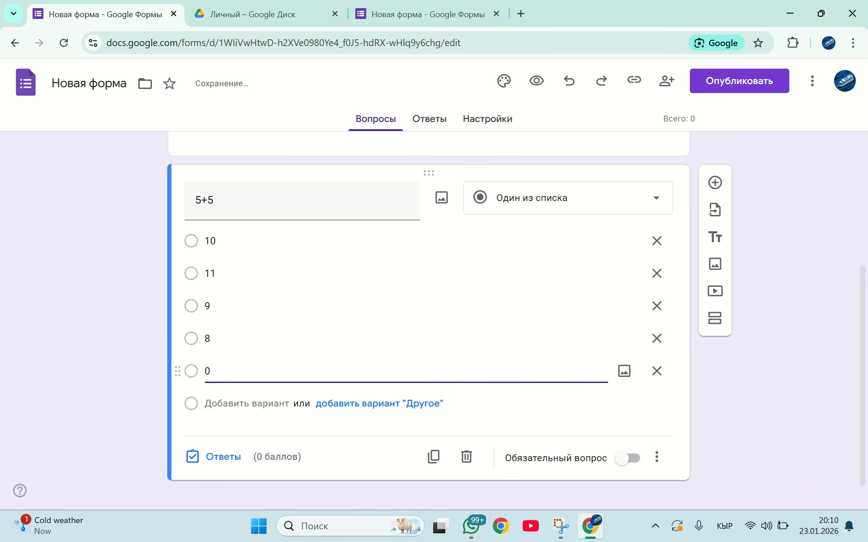
# Mark 10 as the correct answer to "5+5" worth 1 point and make the question required
pyautogui.click(223, 457)
pyautogui.click(197, 273)
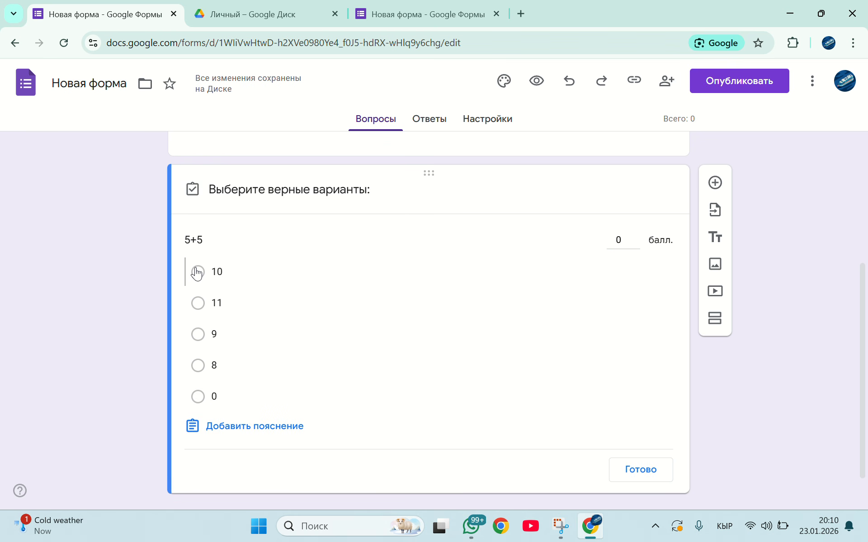
pyautogui.click(196, 273)
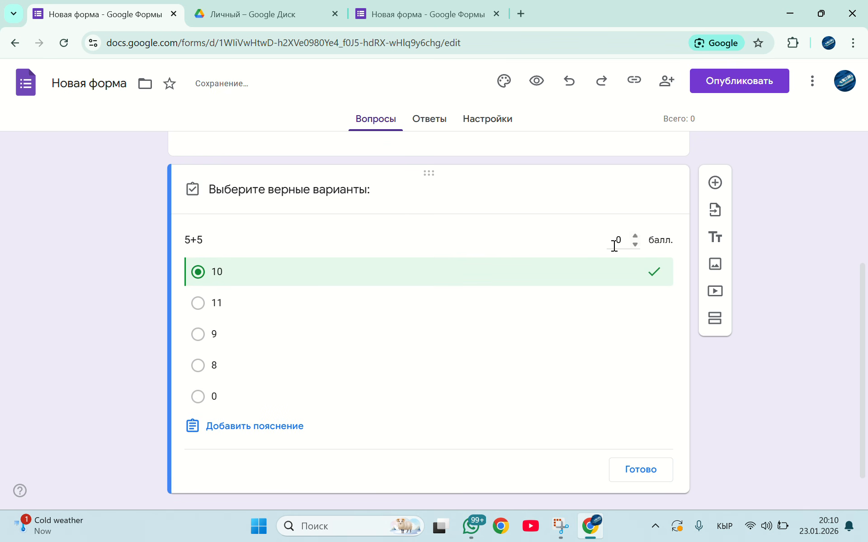
pyautogui.click(635, 236)
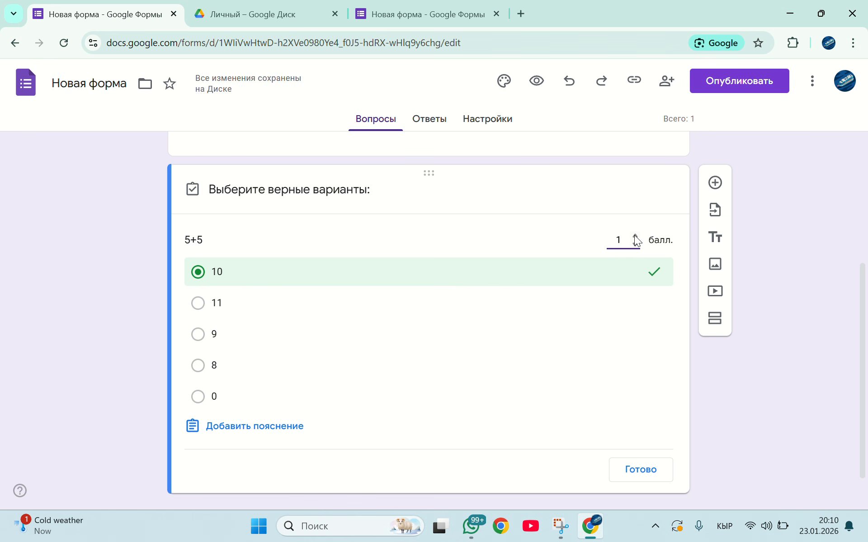
pyautogui.press('Return')
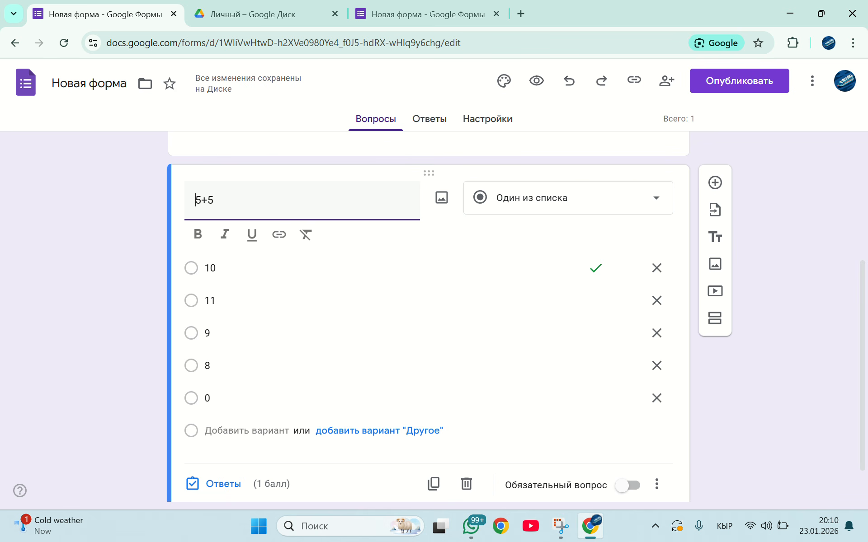
pyautogui.click(627, 485)
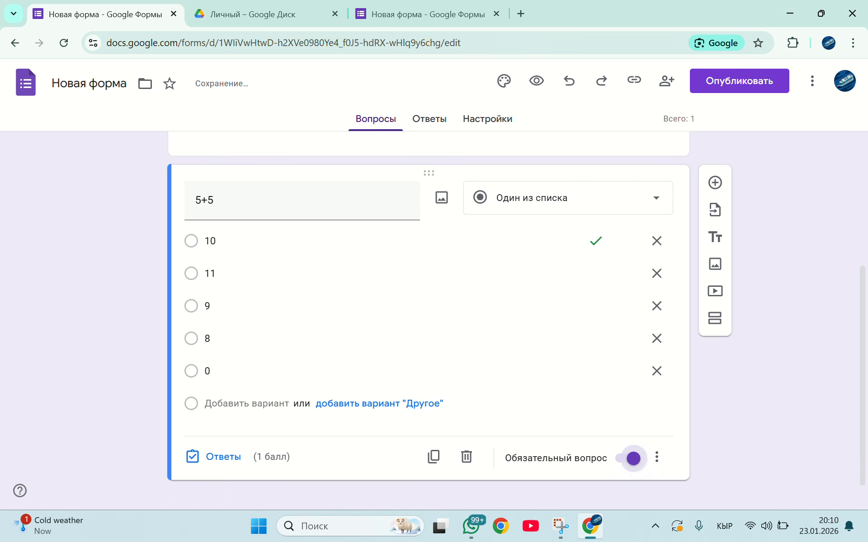
# Add a third question after "5+5" with the text "Кыргызстандын шаарлары?"
pyautogui.scroll(-1, 428, 317)
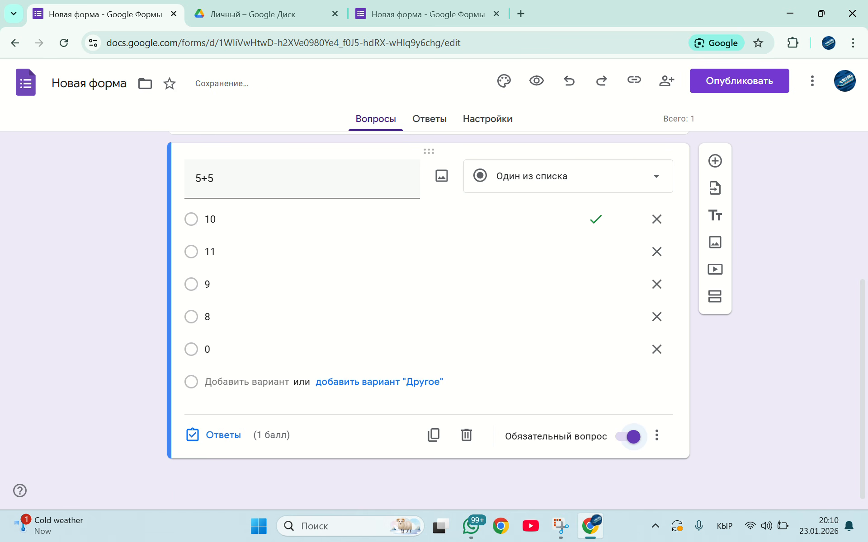
pyautogui.click(715, 161)
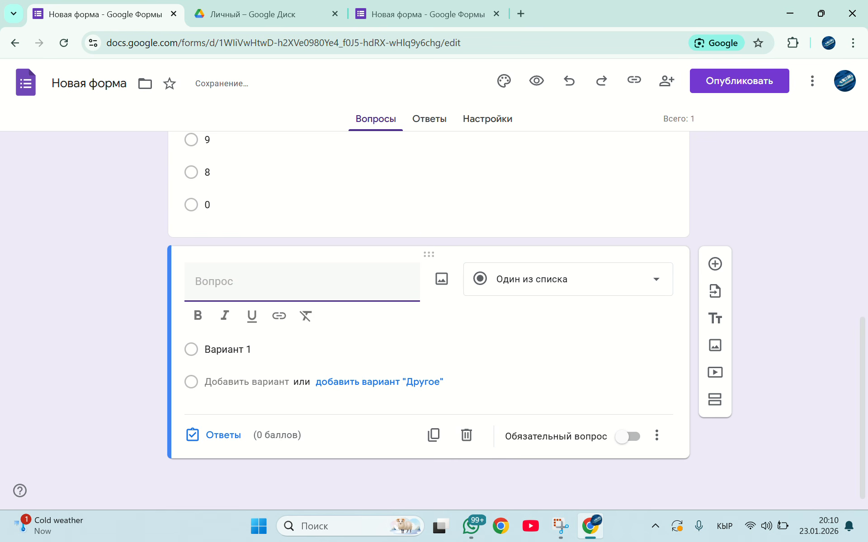
pyautogui.write('Кыргыз')
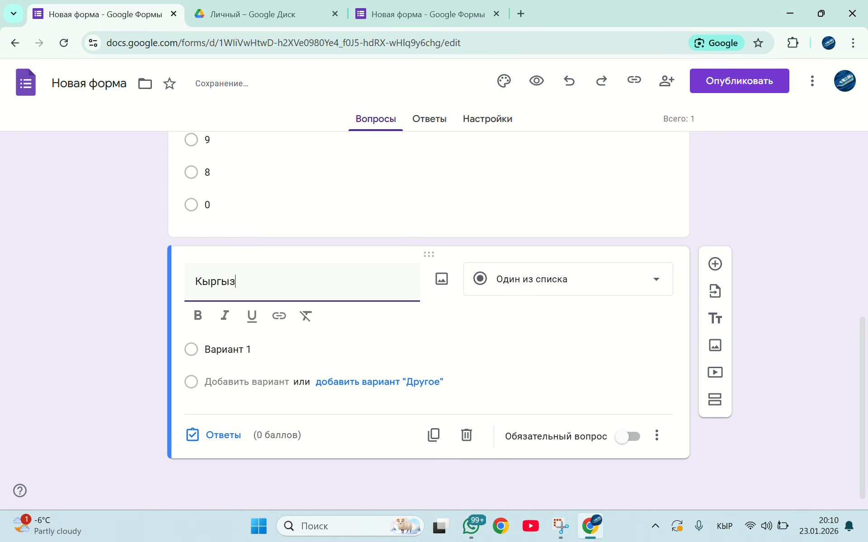
pyautogui.write('стандын ')
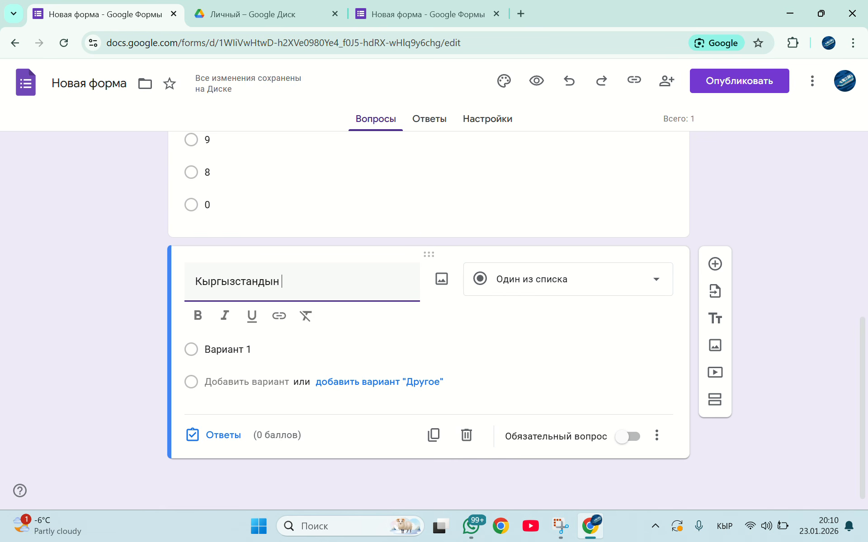
pyautogui.write('шаарлары')
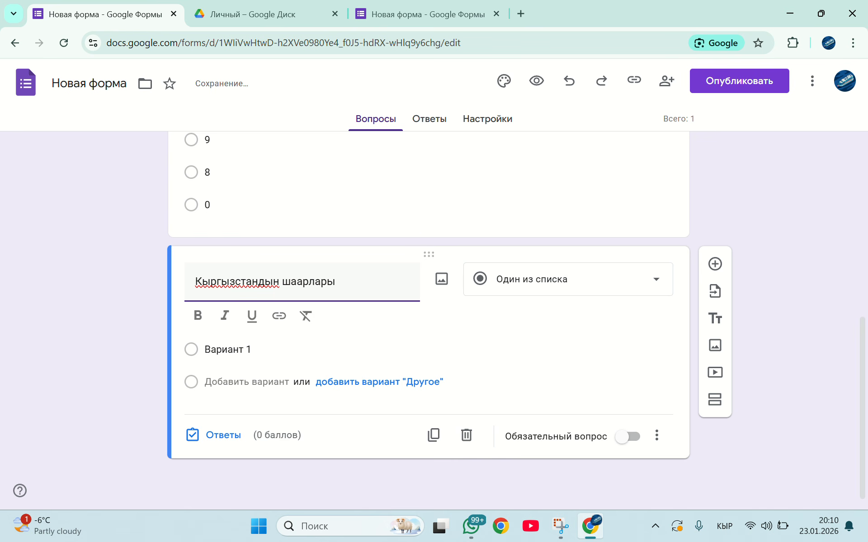
pyautogui.write('?')
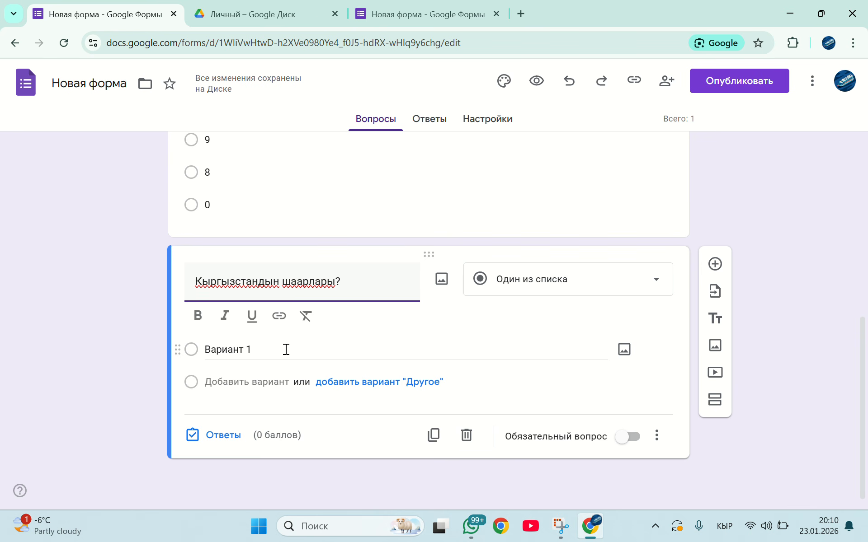
# Change the "Кыргызстандын шаарлары?" question's type to Несколько из списка
pyautogui.click(271, 355)
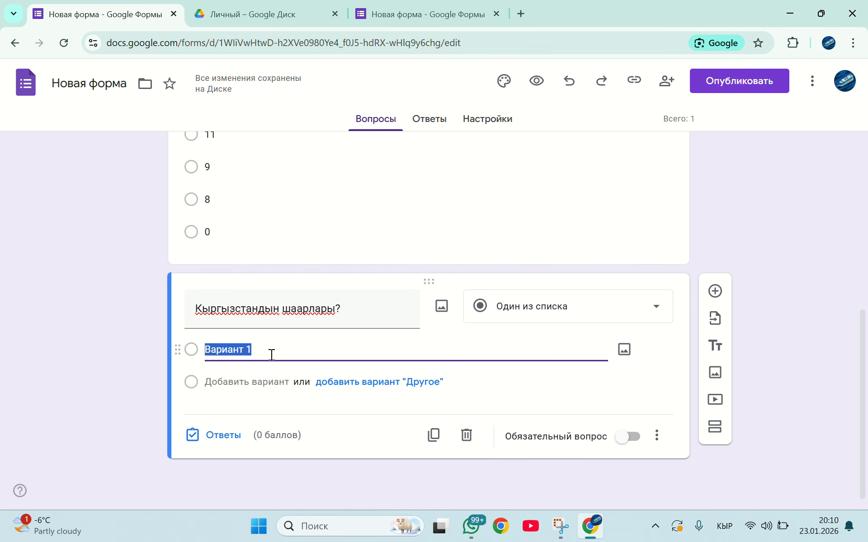
pyautogui.click(532, 318)
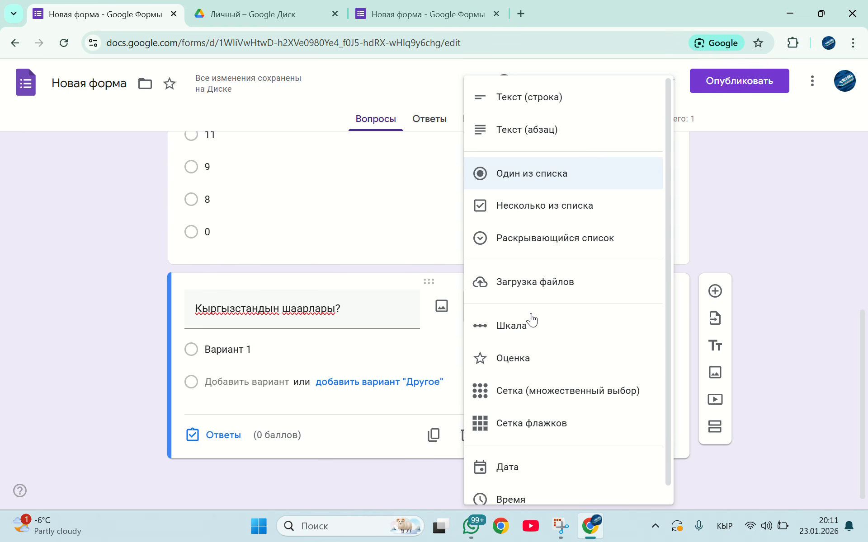
pyautogui.click(503, 223)
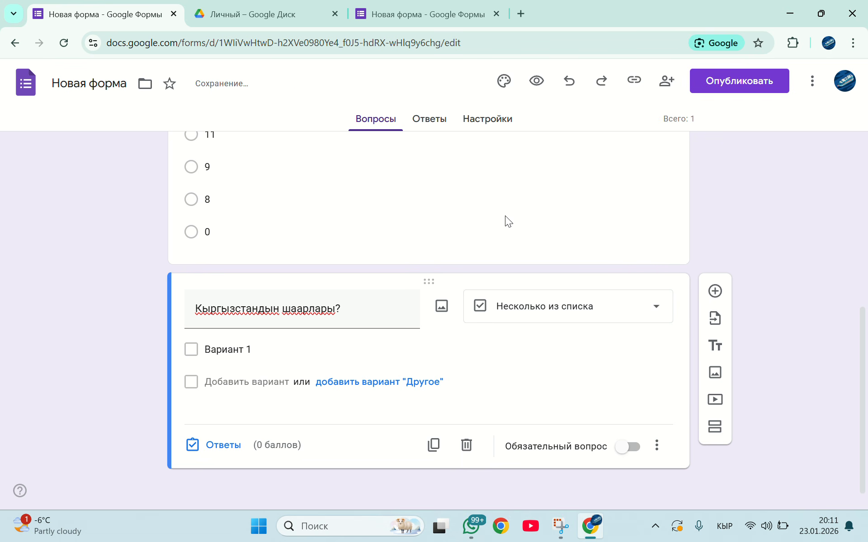
# Enter Талас, Тараз, Бишкек and Ташкент as the first four answer options of the "Кыргызстандын шаарлары?" question
pyautogui.click(262, 357)
pyautogui.write('Т')
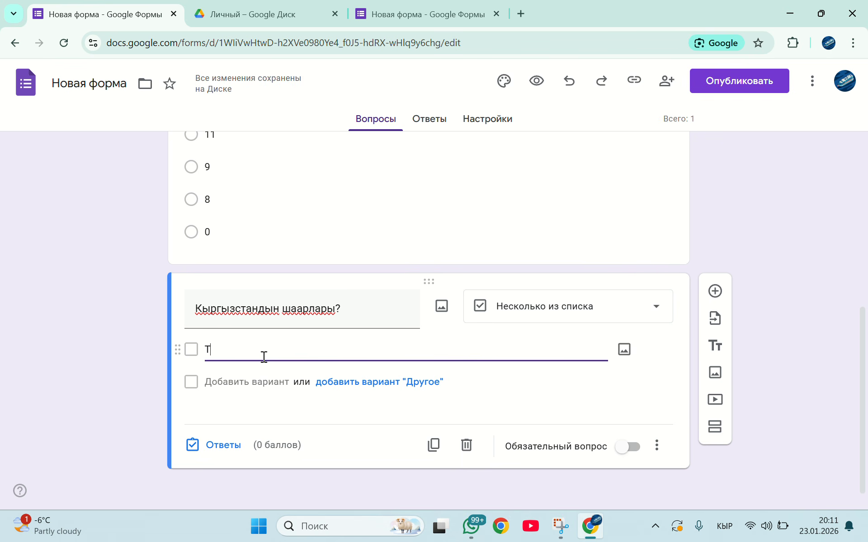
pyautogui.write('алас')
pyautogui.click(251, 370)
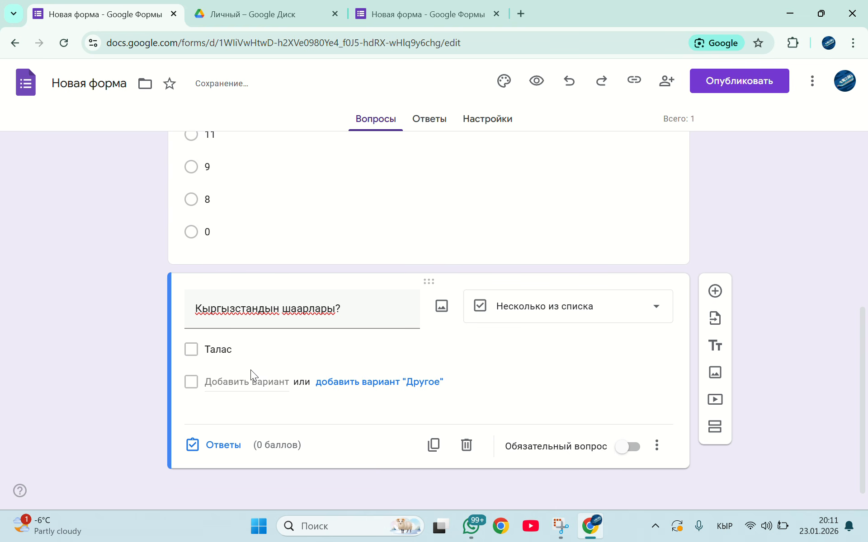
pyautogui.write('Тараз')
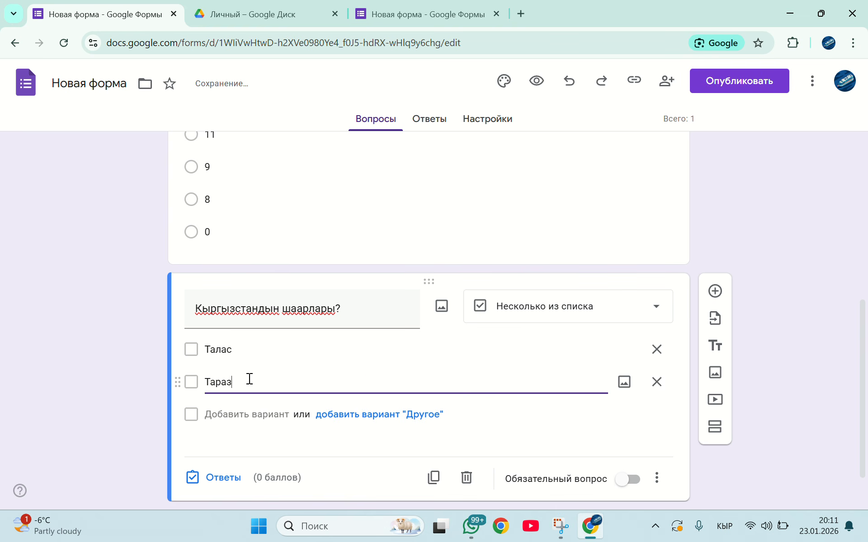
pyautogui.click(234, 414)
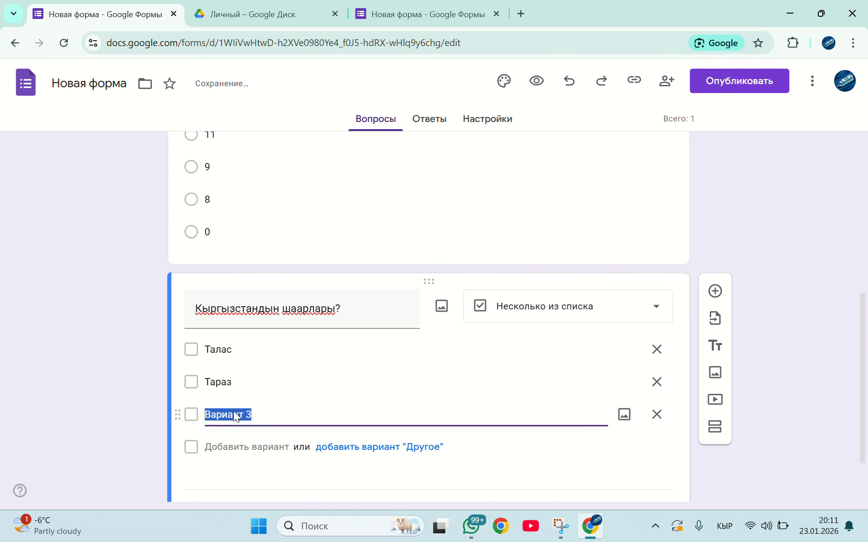
pyautogui.write('Бишкек')
pyautogui.click(223, 450)
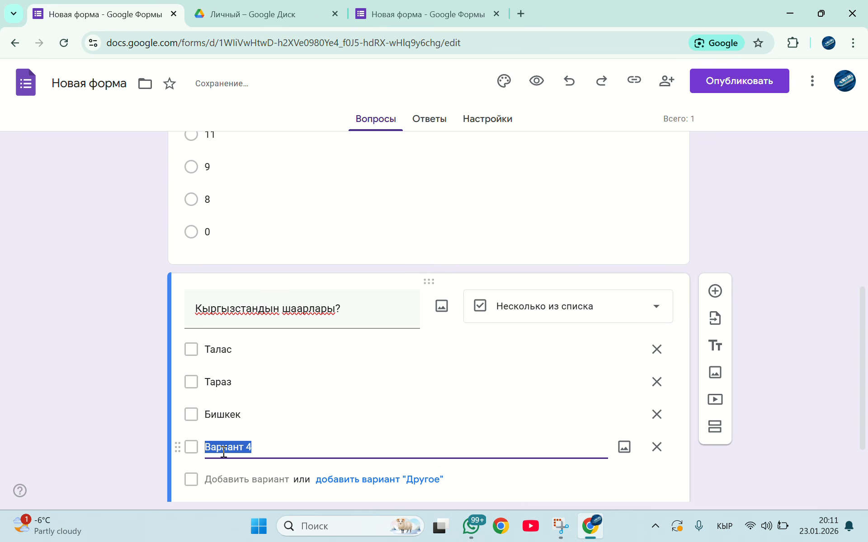
pyautogui.write('Ташкент')
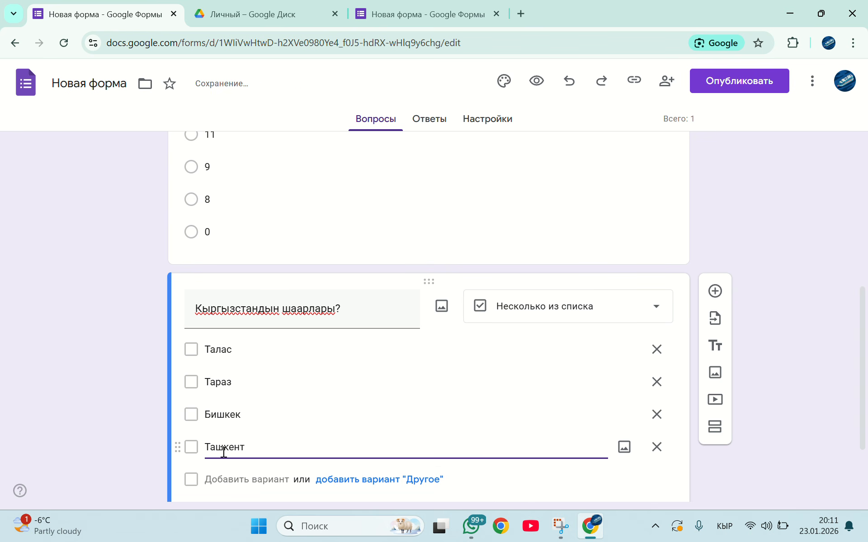
# Add Анкара, Балыкчы, Нарын and Пекин as further answer options below Ташкент
pyautogui.click(223, 480)
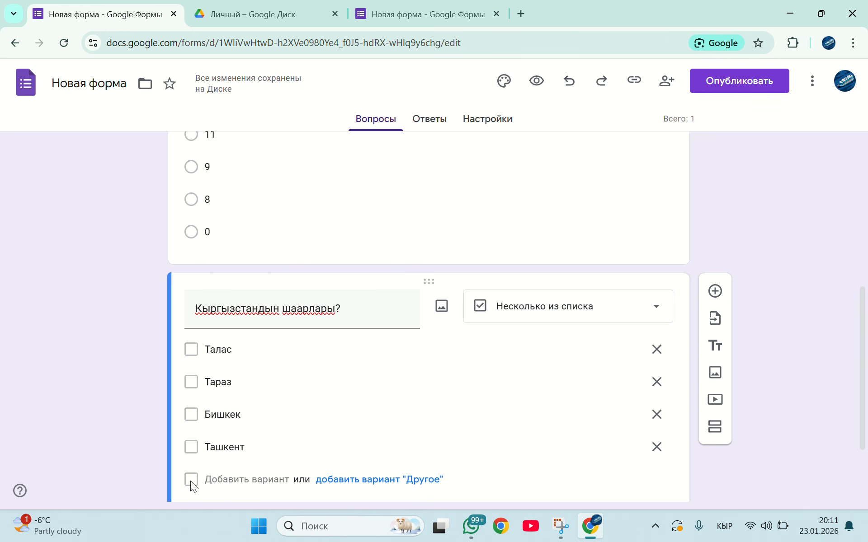
pyautogui.scroll(-2, 408, 480)
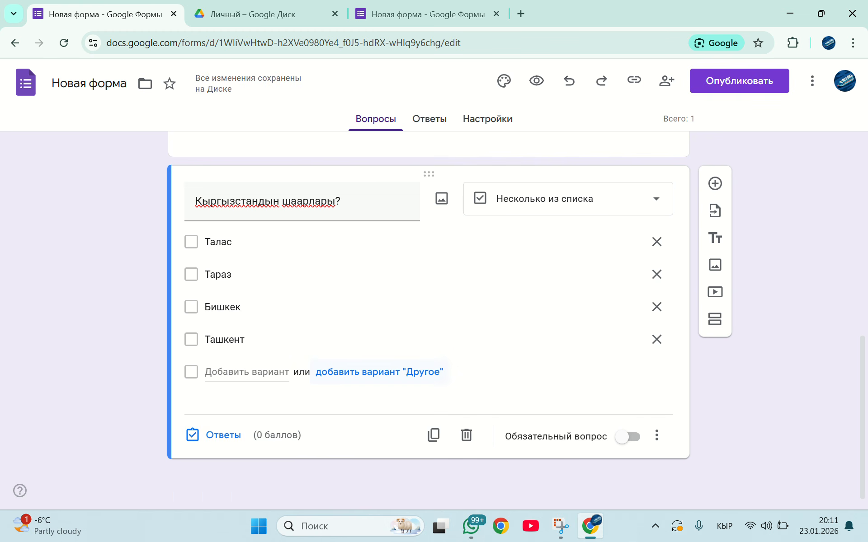
pyautogui.click(217, 375)
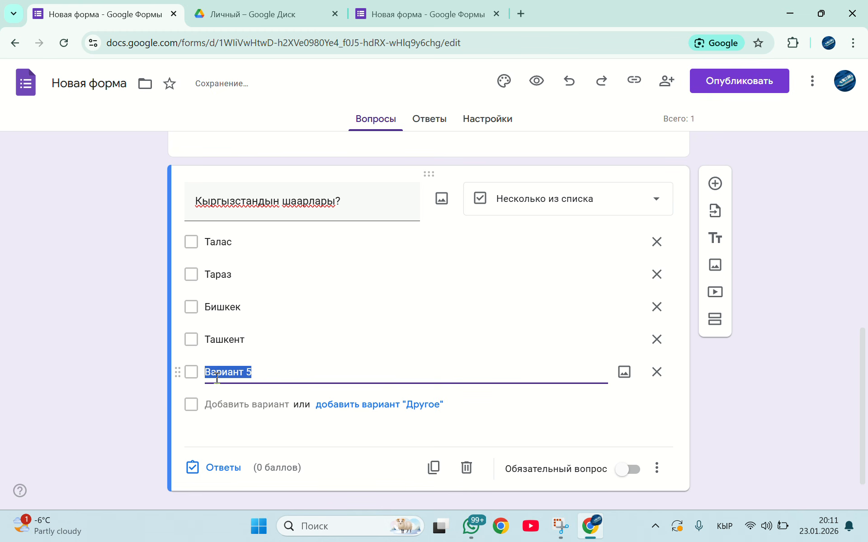
pyautogui.write('Анкара')
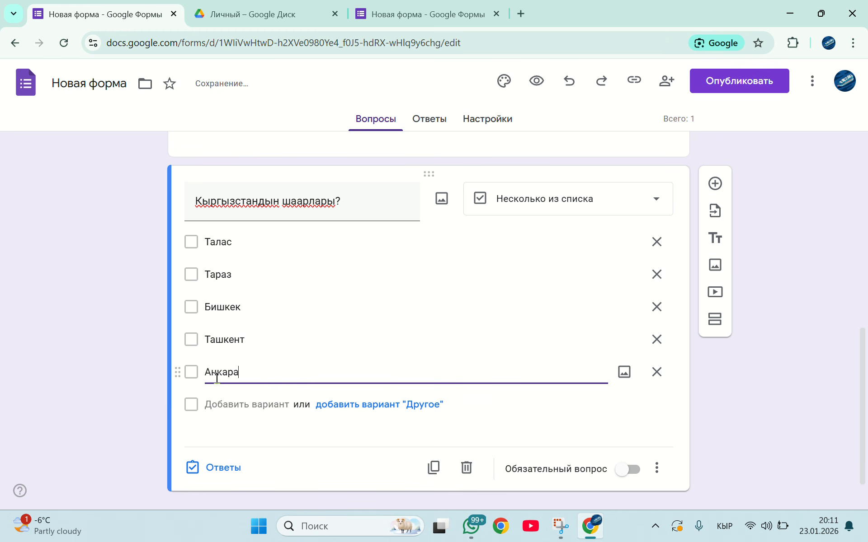
pyautogui.click(217, 404)
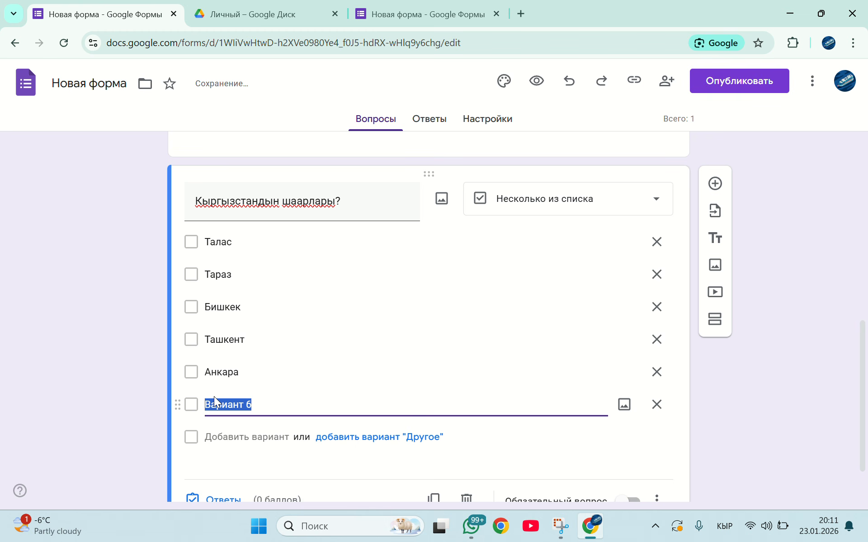
pyautogui.write('Балыкч')
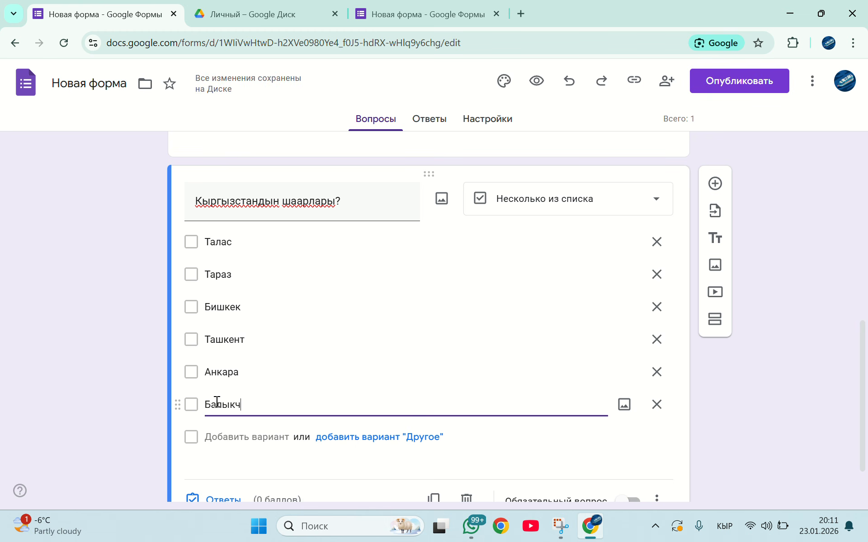
pyautogui.write('ы')
pyautogui.click(211, 439)
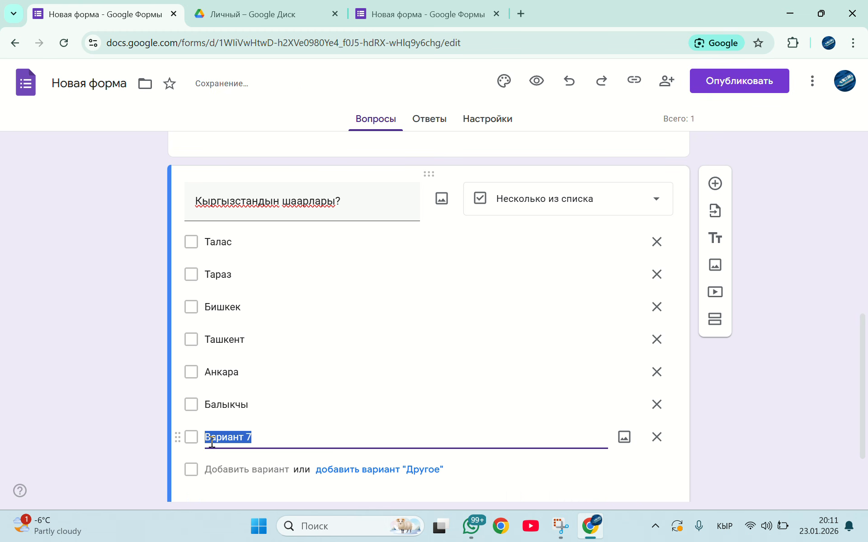
pyautogui.write('Нарын')
pyautogui.click(221, 468)
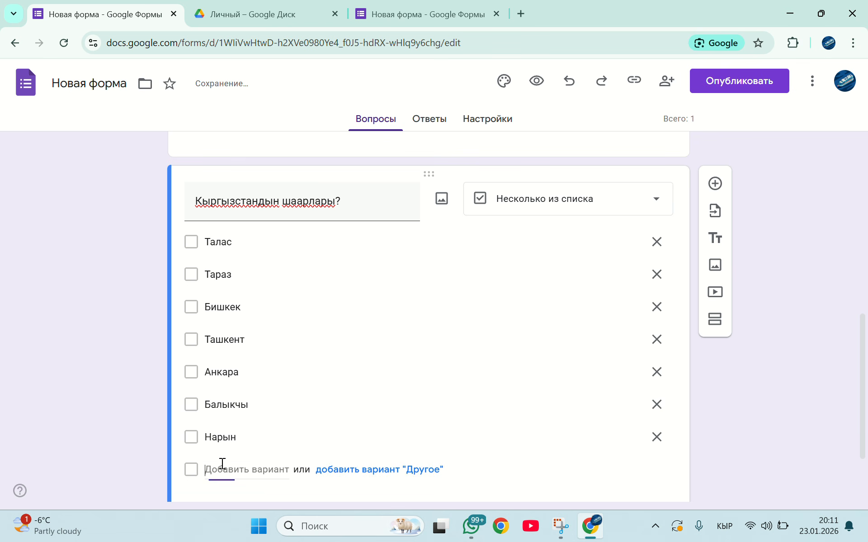
pyautogui.write('Пекин')
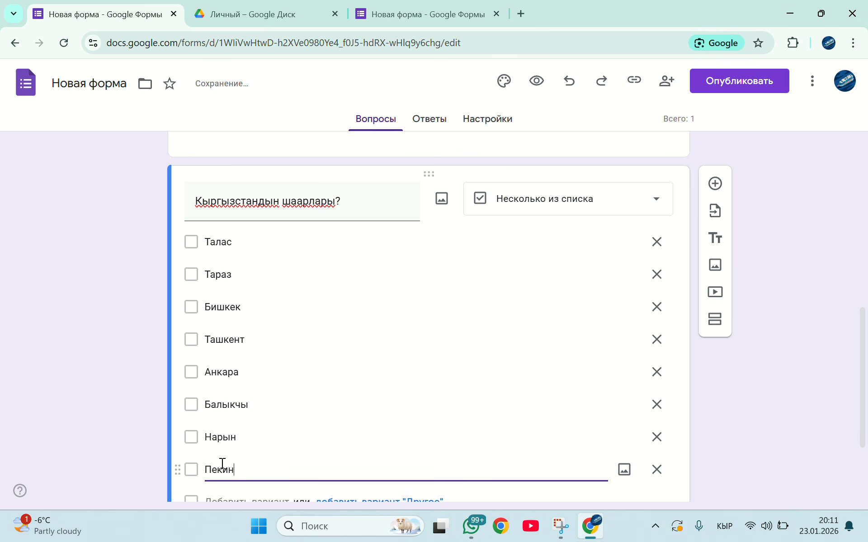
# Add Кемин, Каракол and Манас as the last answer options below Пекин
pyautogui.scroll(-3, 226, 495)
pyautogui.press('Return')
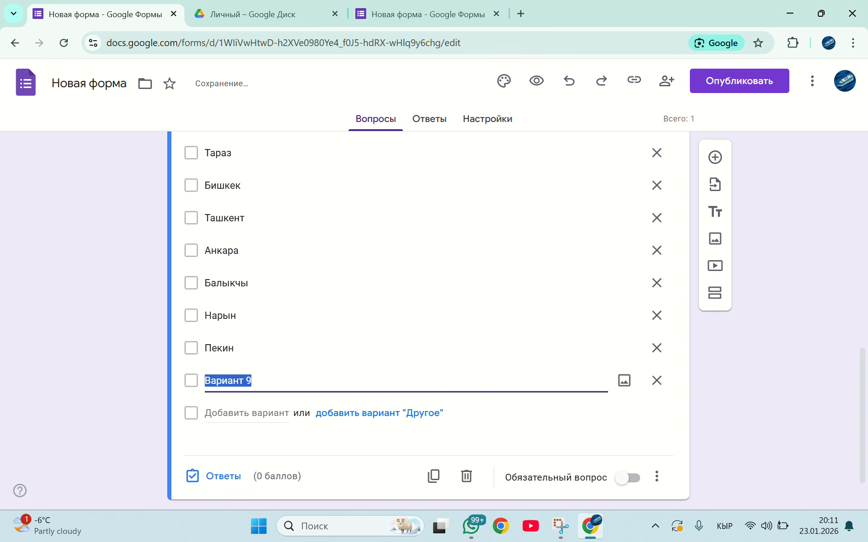
pyautogui.write('Ка')
pyautogui.press('BackSpace')
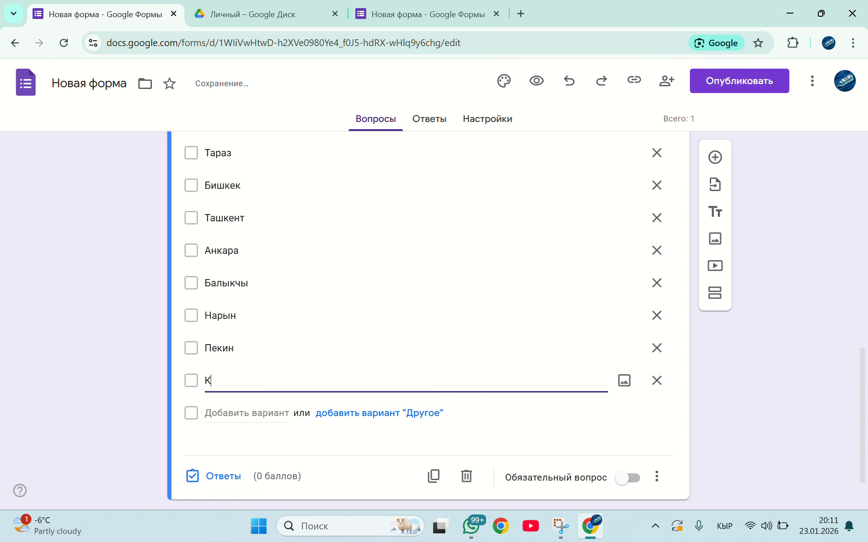
pyautogui.write('емин')
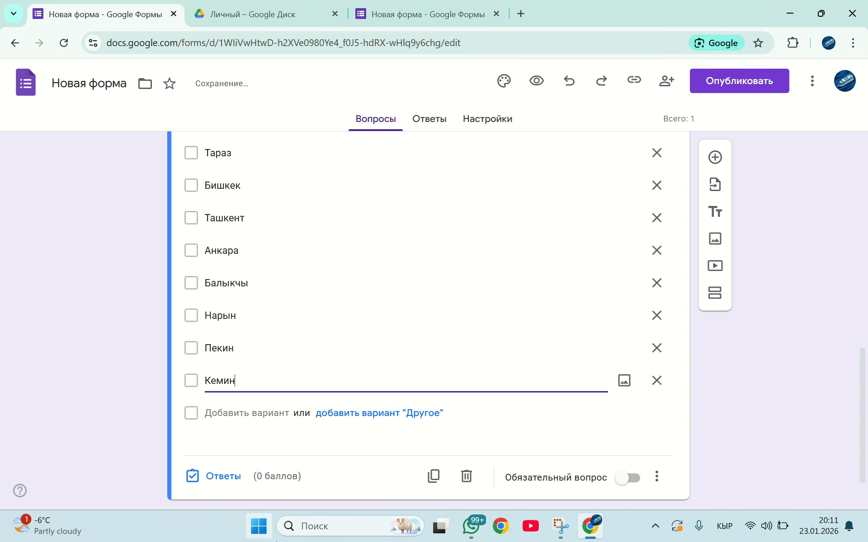
pyautogui.click(223, 412)
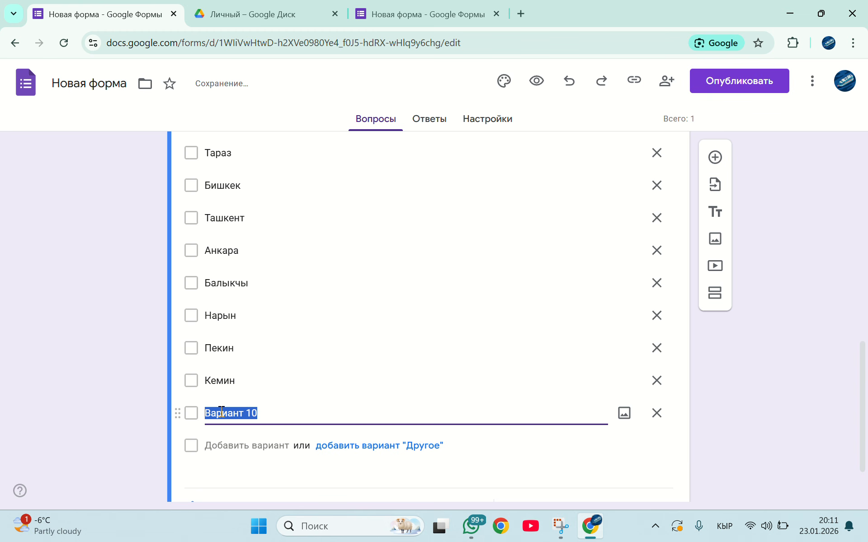
pyautogui.write('Каракол')
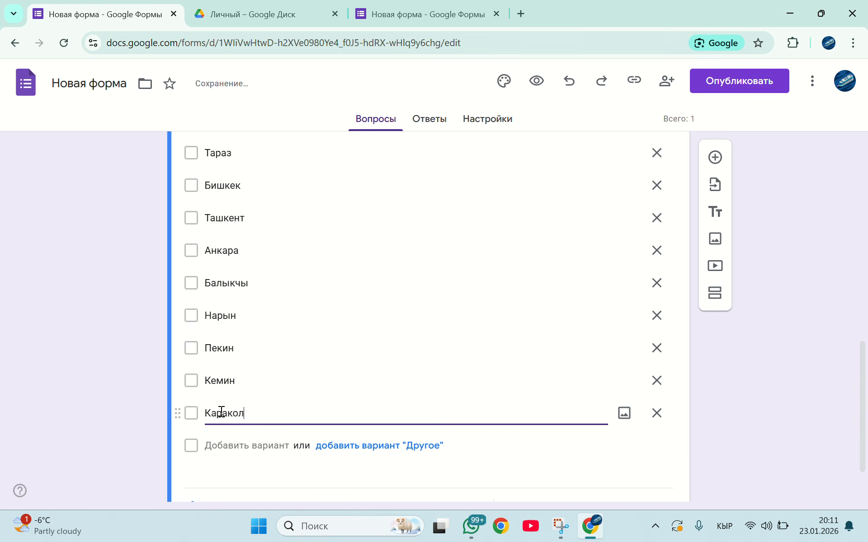
pyautogui.click(225, 445)
pyautogui.write('М')
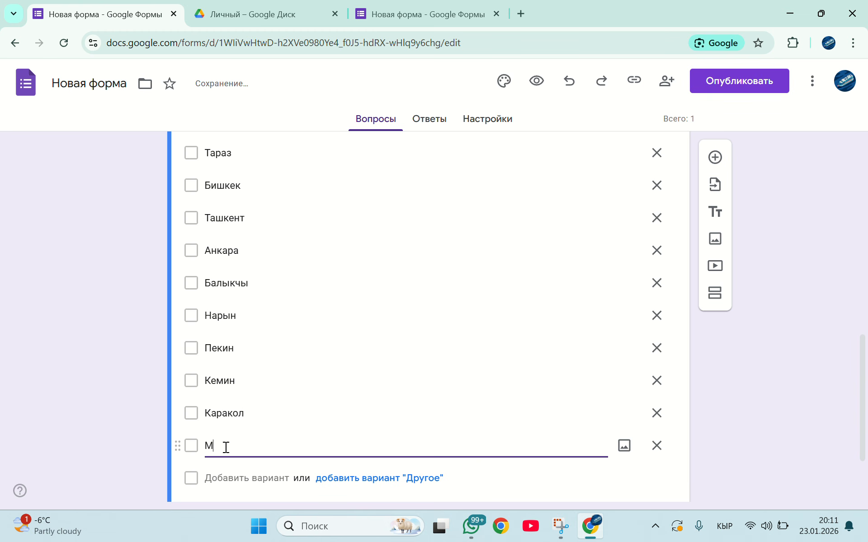
pyautogui.write('анас')
pyautogui.click(238, 489)
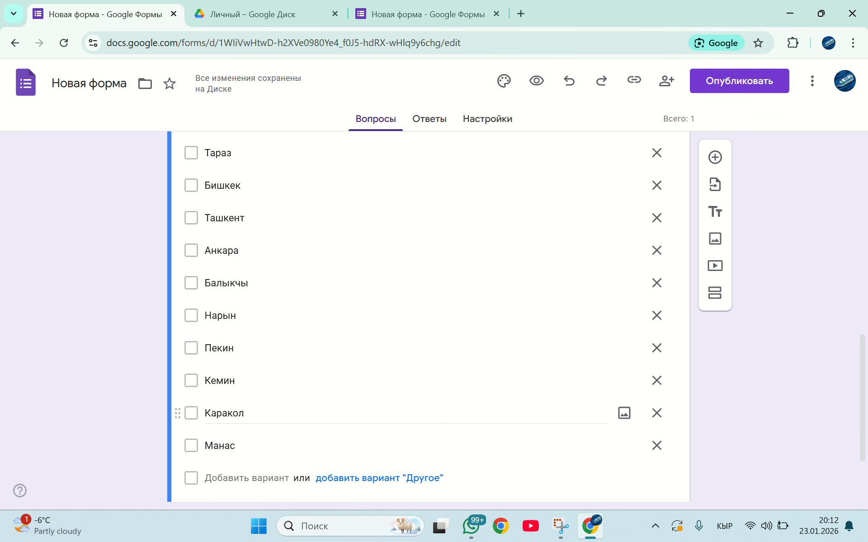
# Open the answer key of the "Кыргызстандын шаарлары?" question and set its score to 10 points
pyautogui.scroll(4, 428, 316)
pyautogui.scroll(-6, 428, 316)
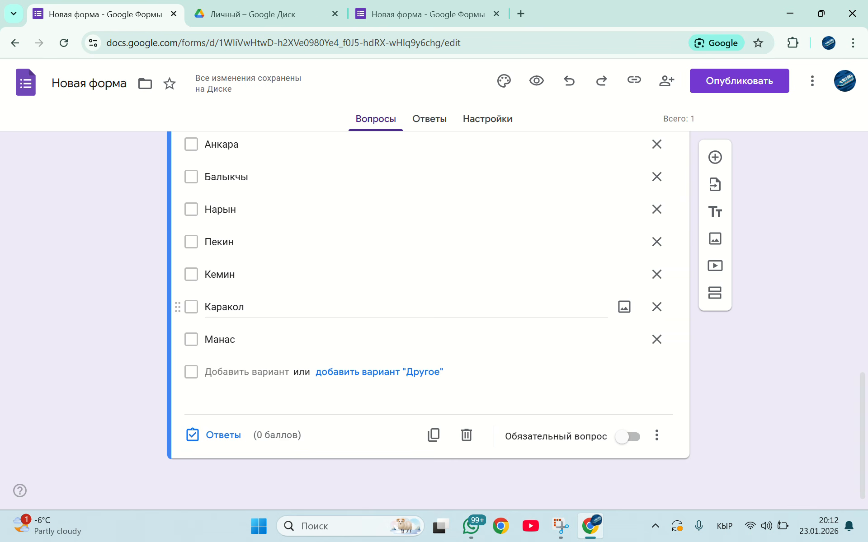
pyautogui.click(223, 435)
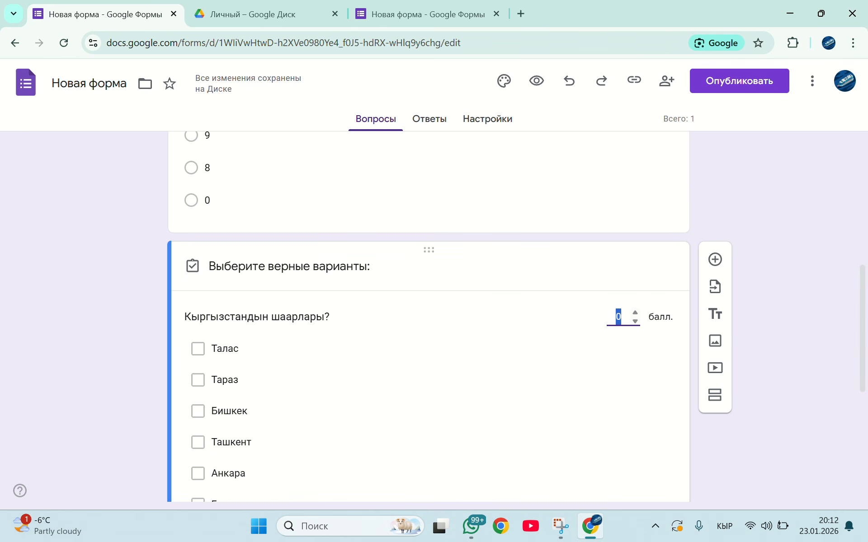
pyautogui.write('9')
pyautogui.press('Up')
# Mark Талас, Бишкек, Балыкчы and Нарын as correct answers in the cities question's answer key
pyautogui.scroll(-2, 428, 316)
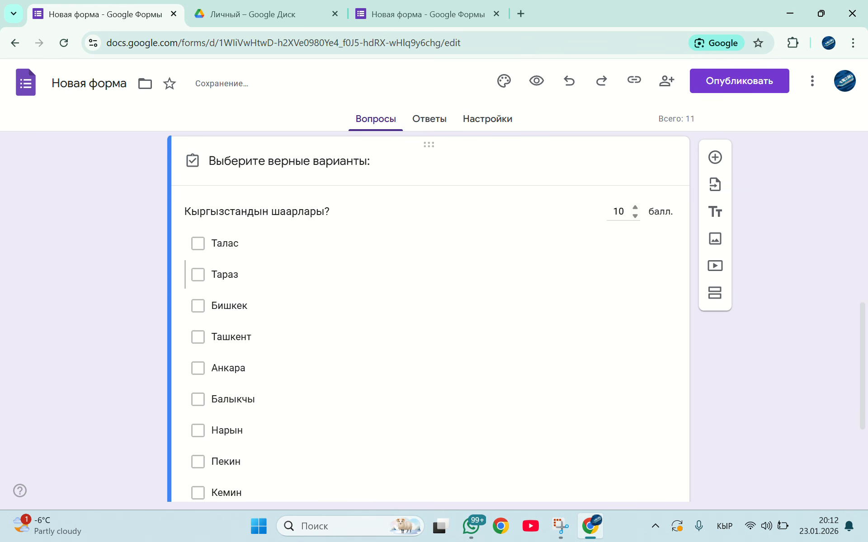
pyautogui.click(198, 244)
pyautogui.scroll(-1, 198, 274)
pyautogui.click(198, 252)
pyautogui.scroll(-1, 198, 273)
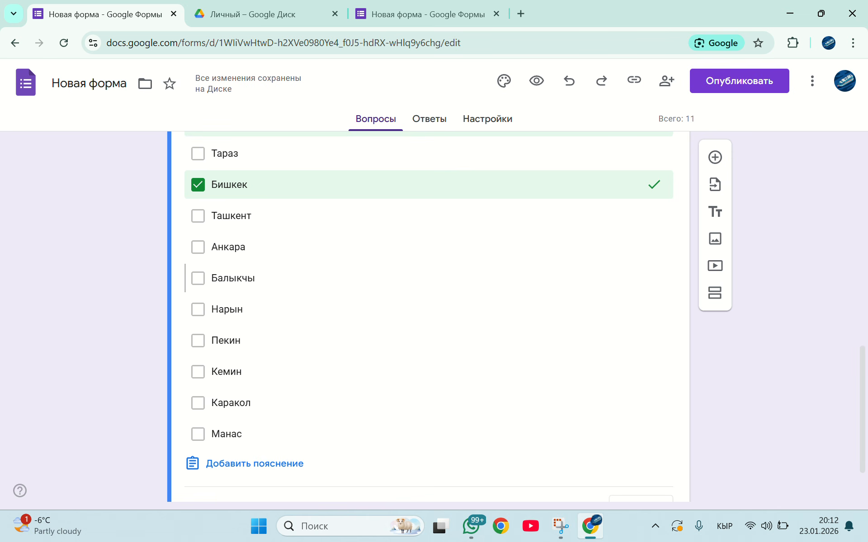
pyautogui.scroll(1, 147, 380)
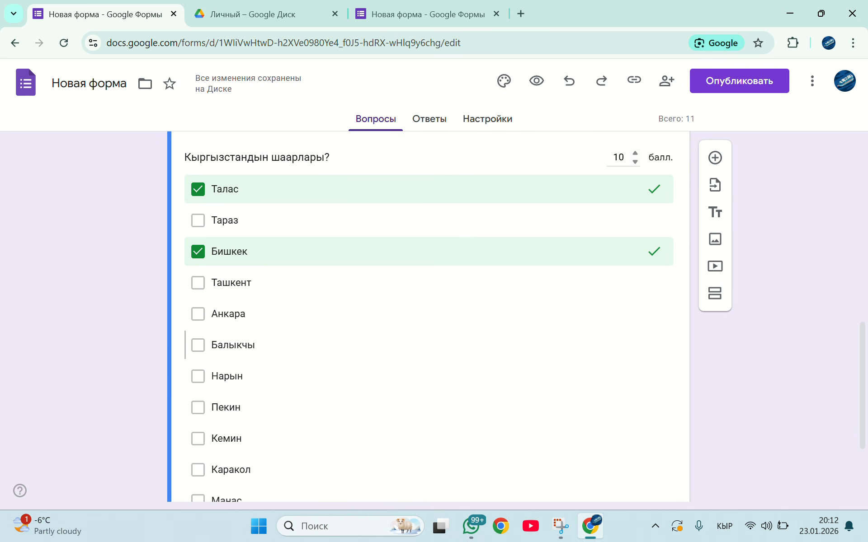
pyautogui.click(198, 346)
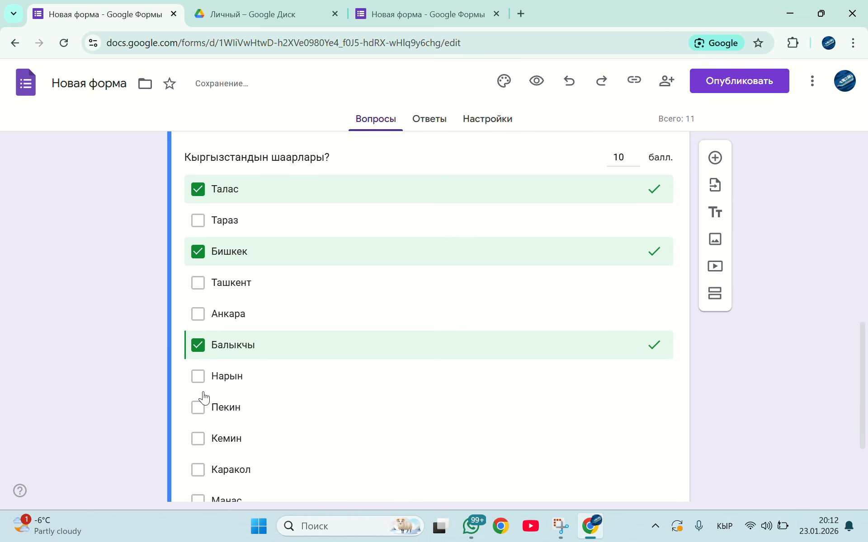
pyautogui.click(201, 382)
# Mark Кемин, Каракол and Манас as correct answers too and finish editing the answer key
pyautogui.scroll(-2, 201, 382)
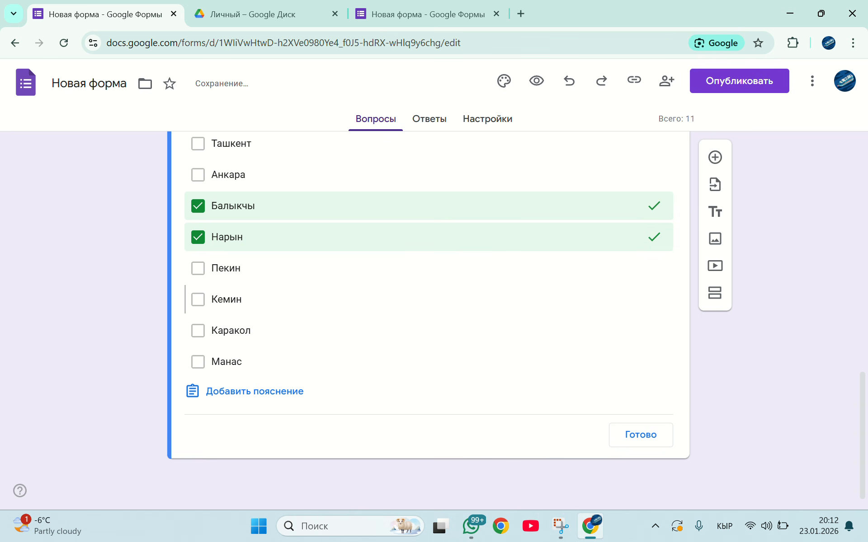
pyautogui.click(201, 299)
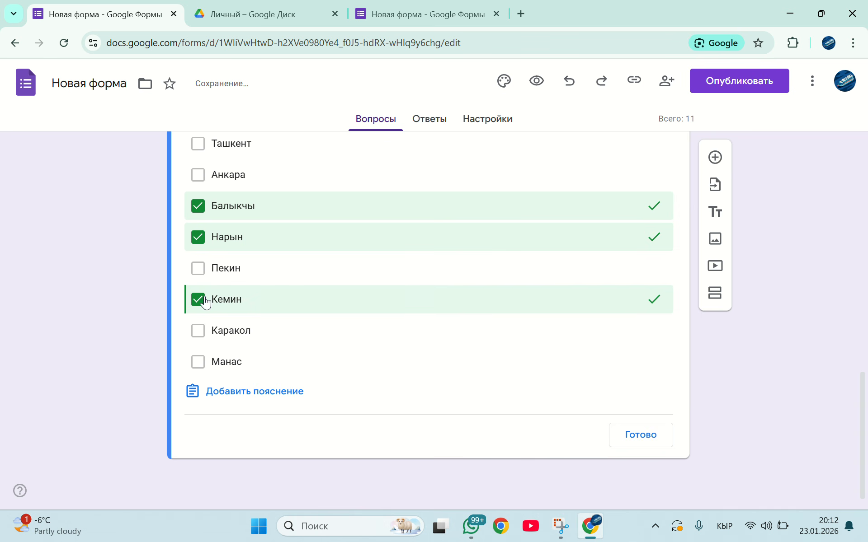
pyautogui.click(203, 334)
pyautogui.click(199, 363)
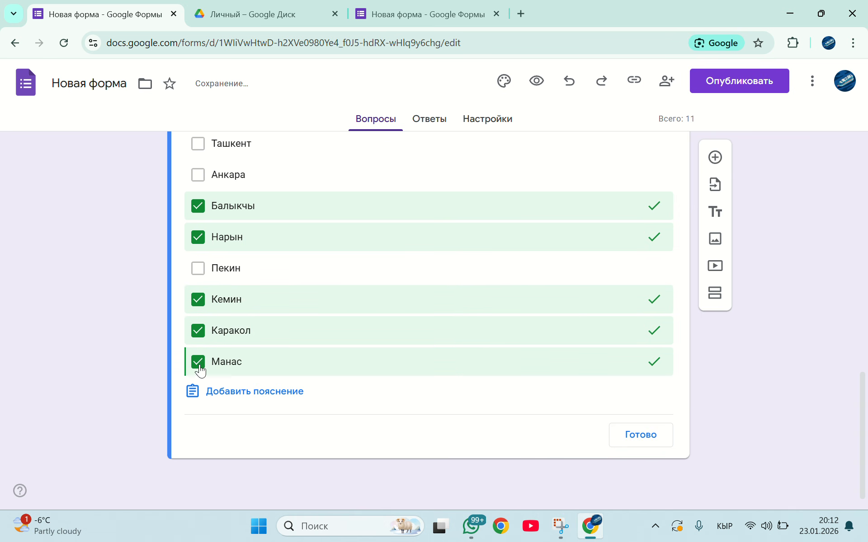
pyautogui.click(649, 444)
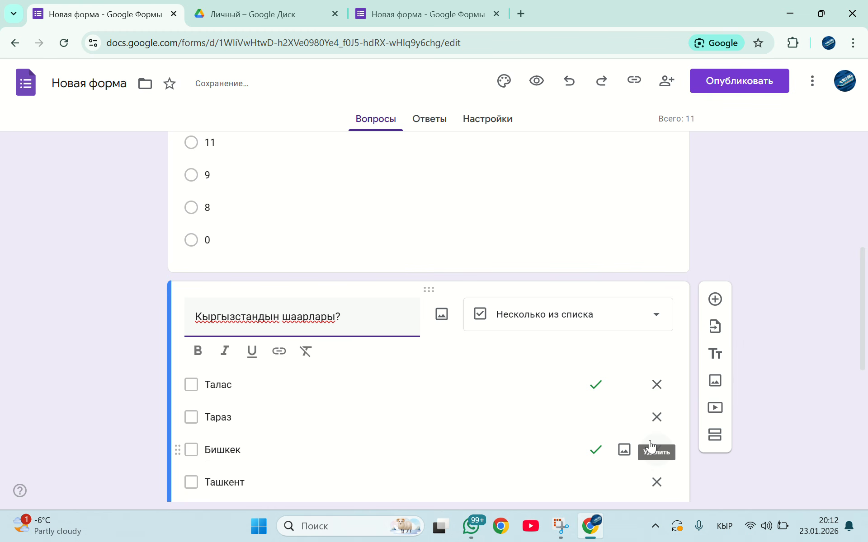
# Make the "Кыргызстандын шаарлары?" question required
pyautogui.scroll(-6, 650, 445)
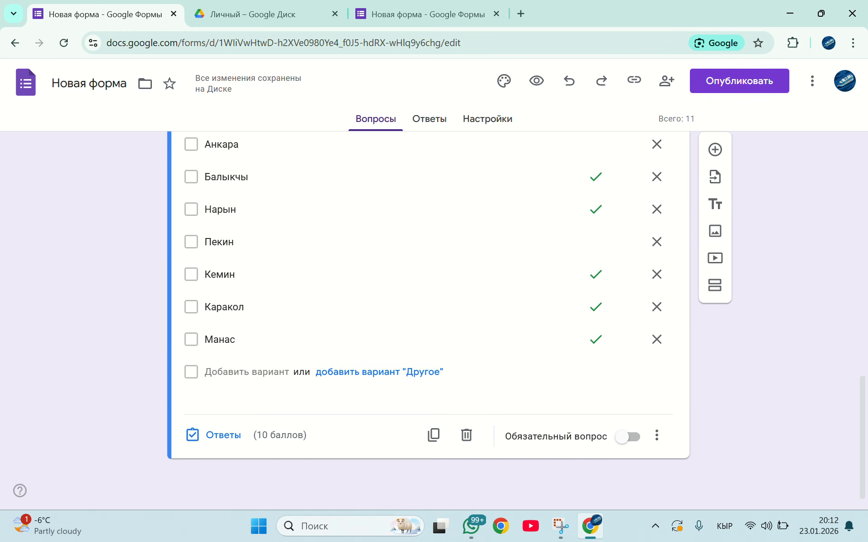
pyautogui.scroll(1, 649, 445)
pyautogui.scroll(-1, 633, 434)
pyautogui.click(633, 434)
pyautogui.scroll(4, 656, 274)
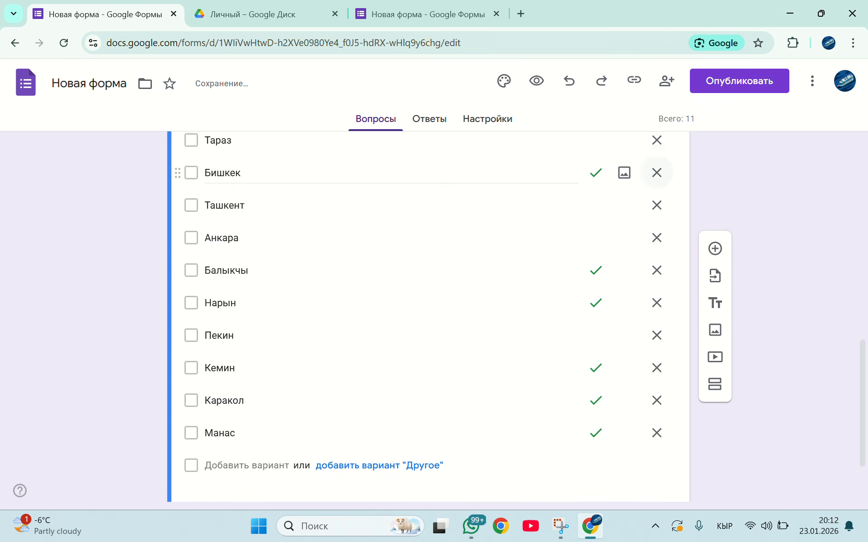
pyautogui.scroll(1, 656, 274)
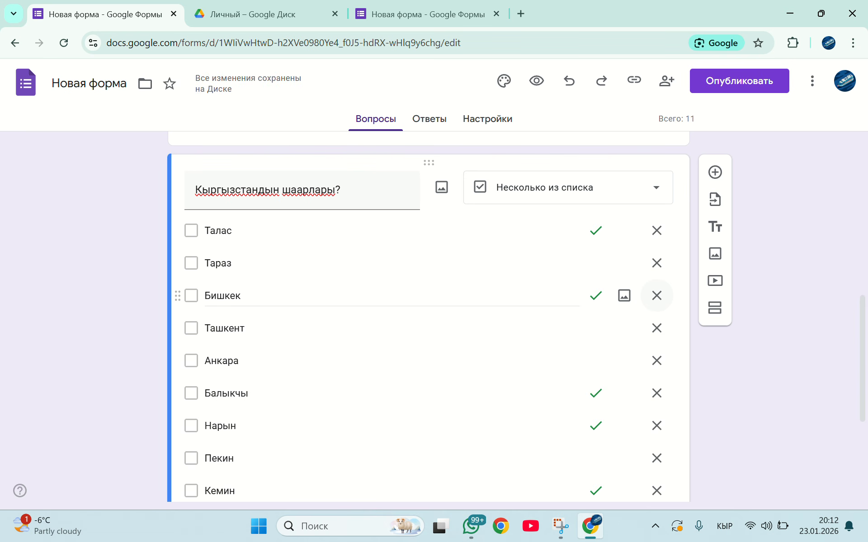
# Add a new question after the cities question and insert the image file cofrufq2ivqp3w487ljc7v71618wgggl from the desktop into it
pyautogui.click(715, 172)
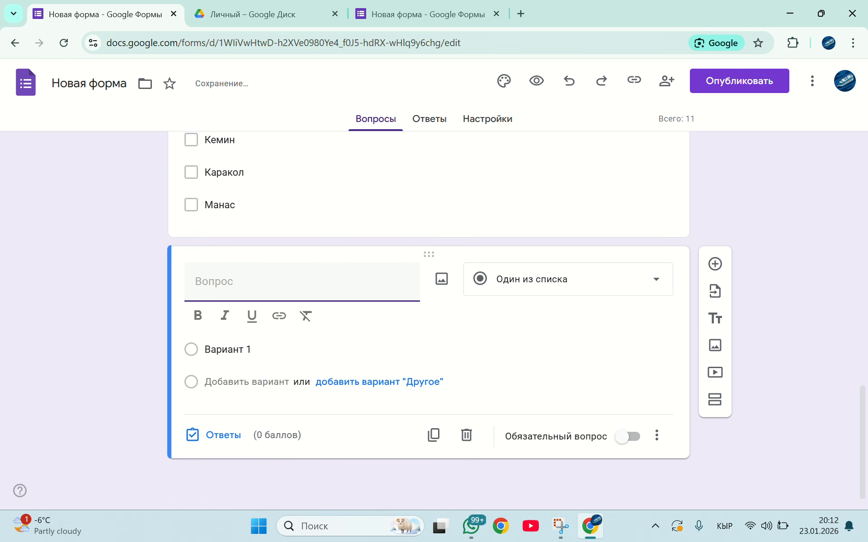
pyautogui.click(441, 279)
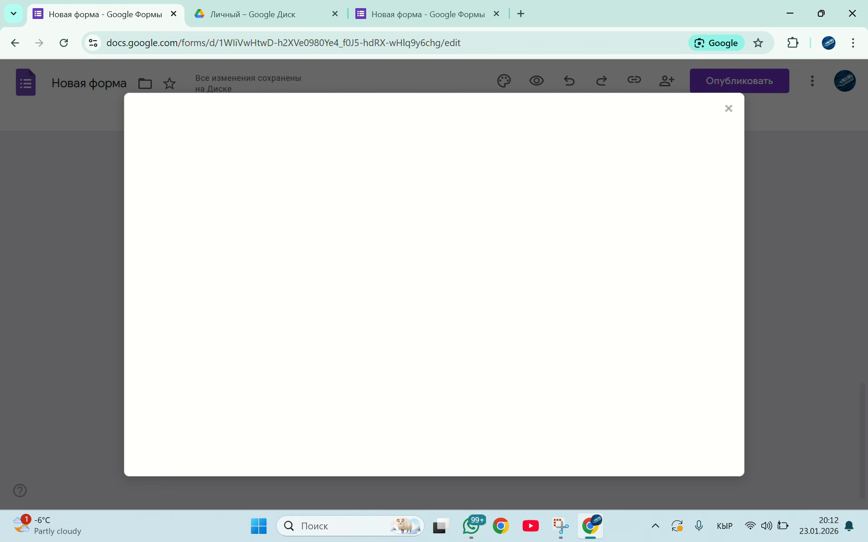
pyautogui.press('Escape')
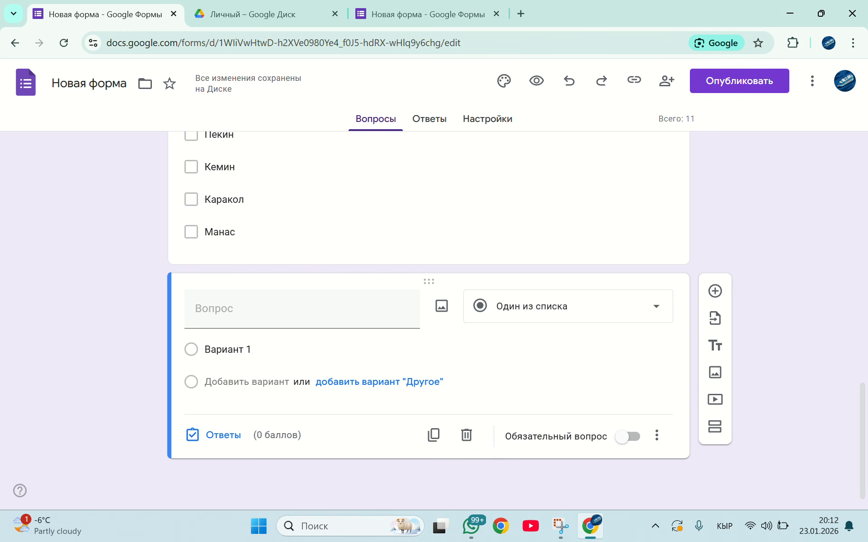
pyautogui.click(442, 306)
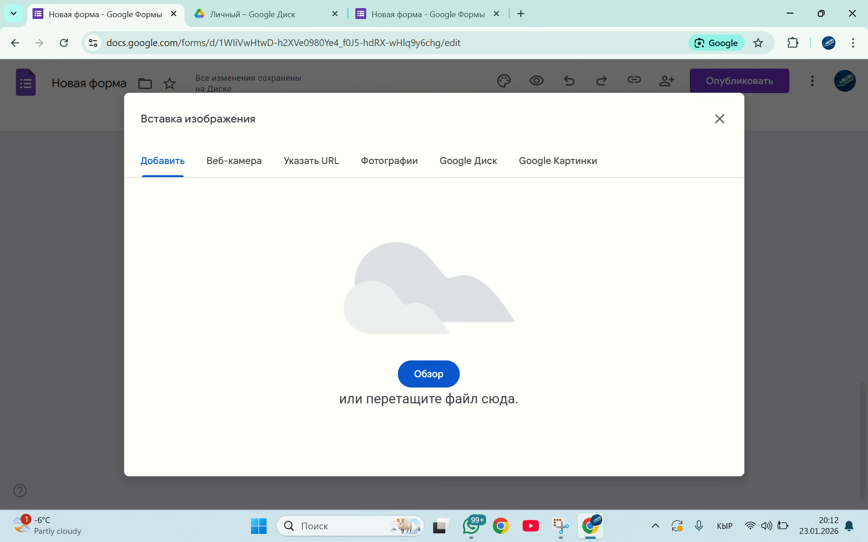
pyautogui.click(428, 374)
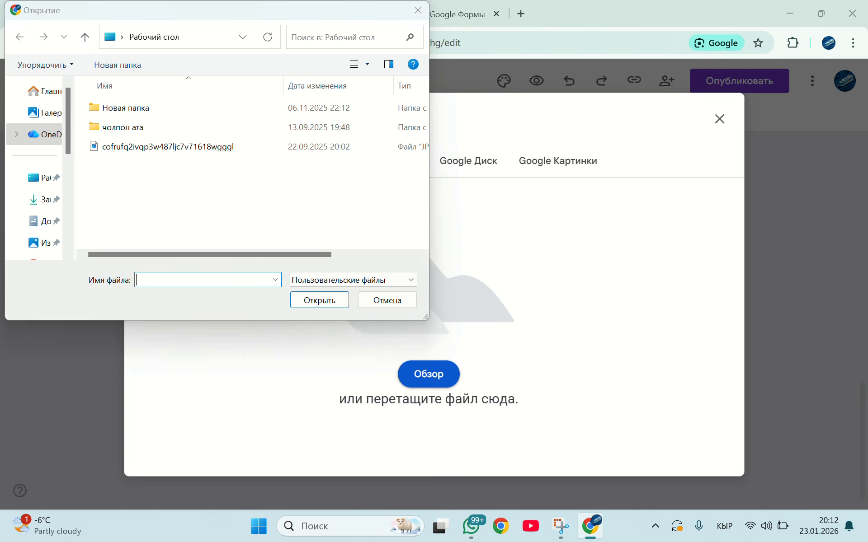
pyautogui.click(168, 146)
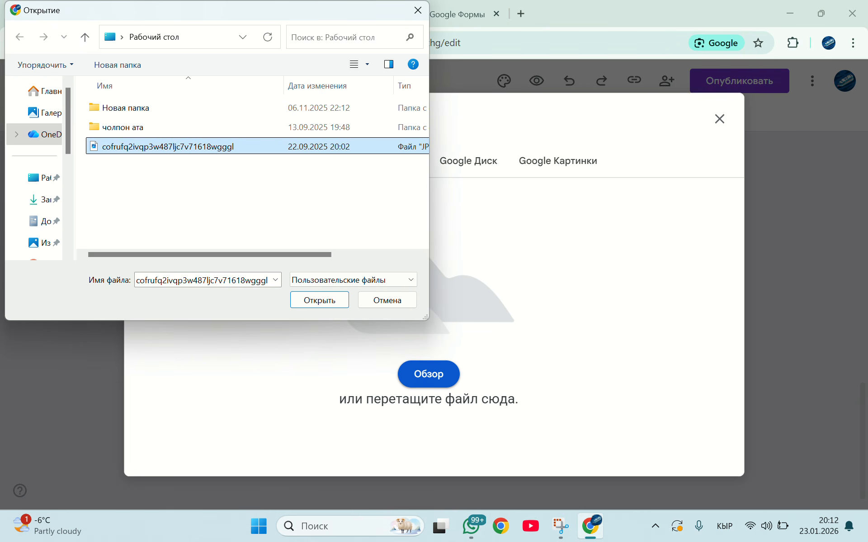
pyautogui.doubleClick(168, 147)
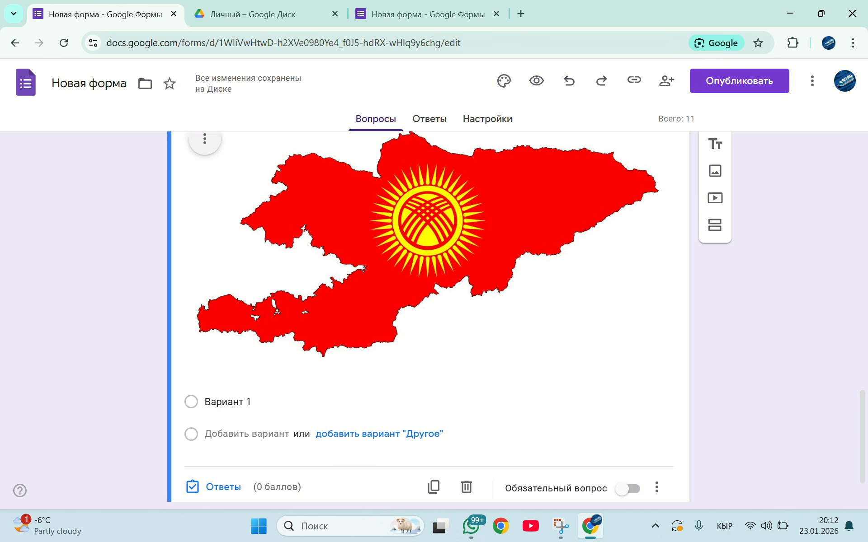
# Enter "Бул суротто кайсы мамлкет?" as the text of the image question
pyautogui.scroll(3, 428, 316)
pyautogui.click(302, 298)
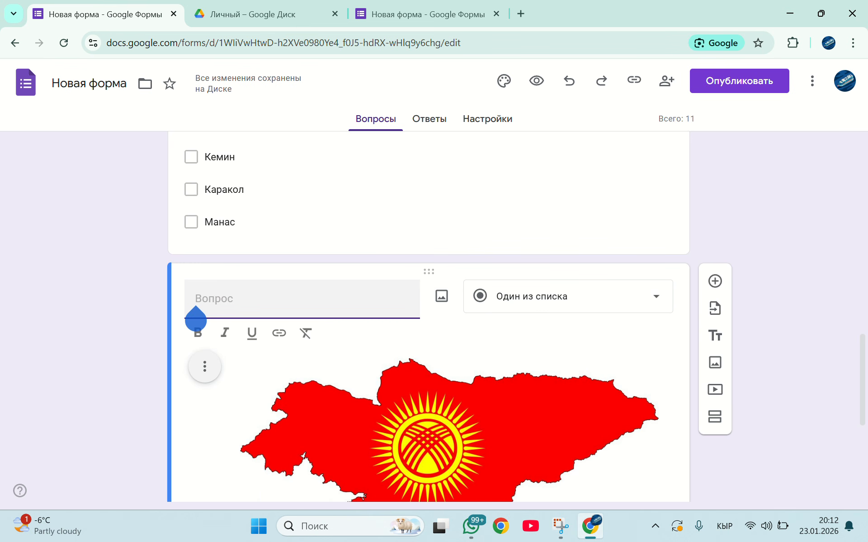
pyautogui.scroll(-3, 429, 316)
pyautogui.write('Бул')
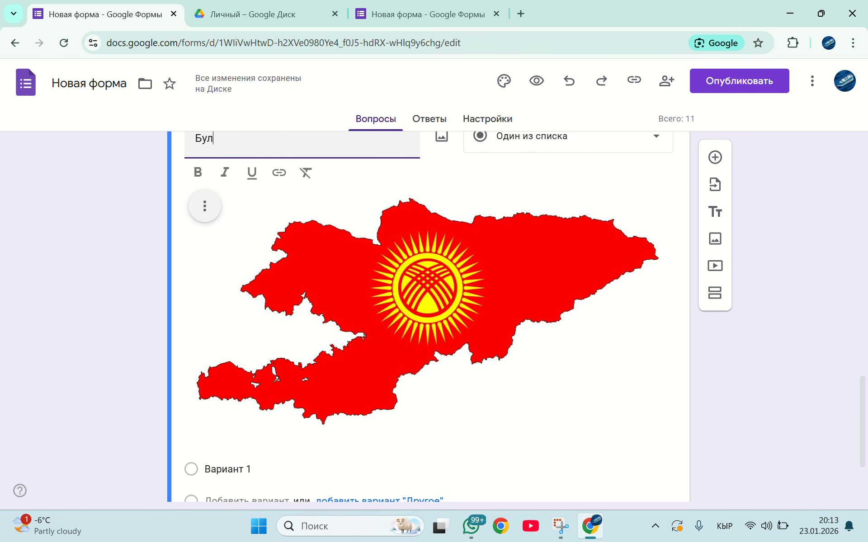
pyautogui.write(' суротто кай')
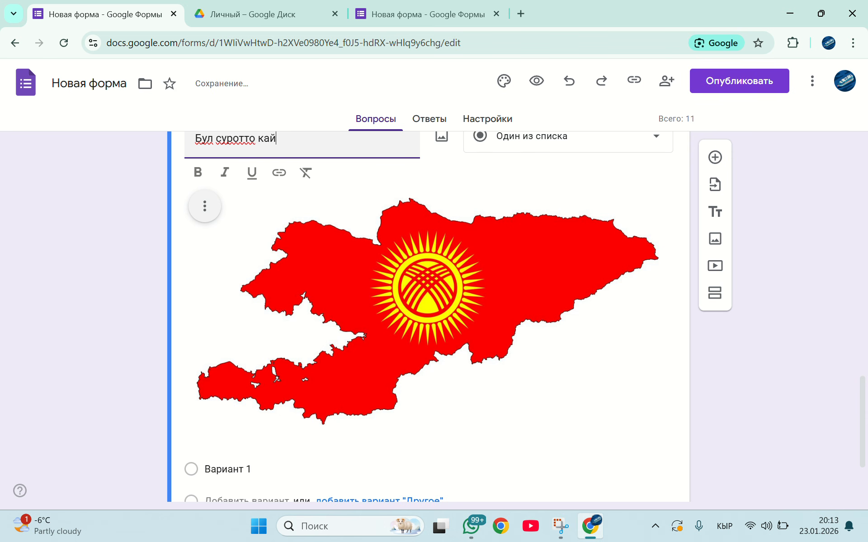
pyautogui.write('сы мамлкет жа')
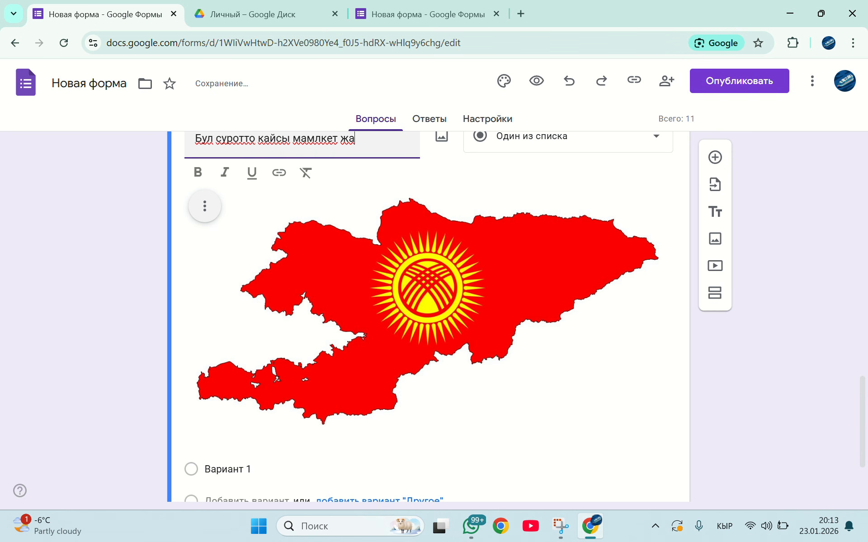
pyautogui.press('BackSpace')
pyautogui.press('BackSpace')
pyautogui.press('BackSpace')
pyautogui.write('?')
# Enter Казакстан and Кыргызстан as the first two answer options of the image question
pyautogui.scroll(-1, 429, 318)
pyautogui.scroll(2, 429, 317)
pyautogui.scroll(-3, 428, 317)
pyautogui.click(235, 350)
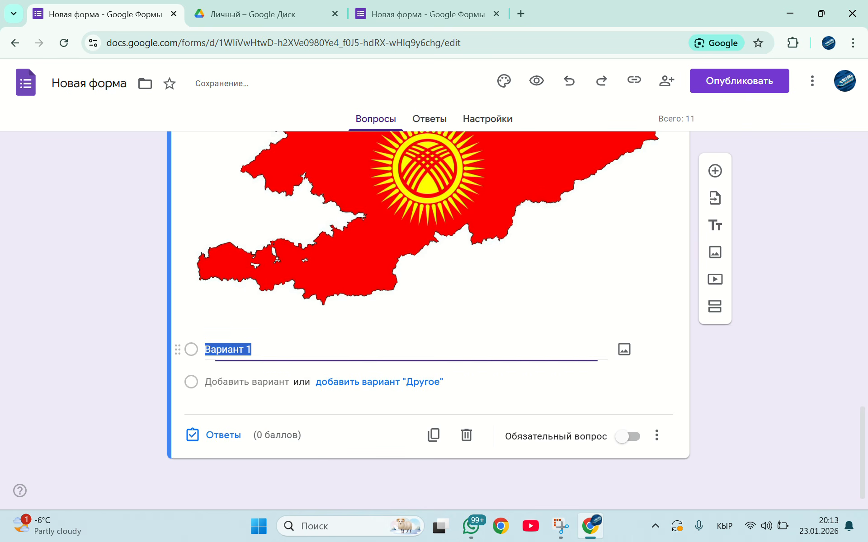
pyautogui.write('К')
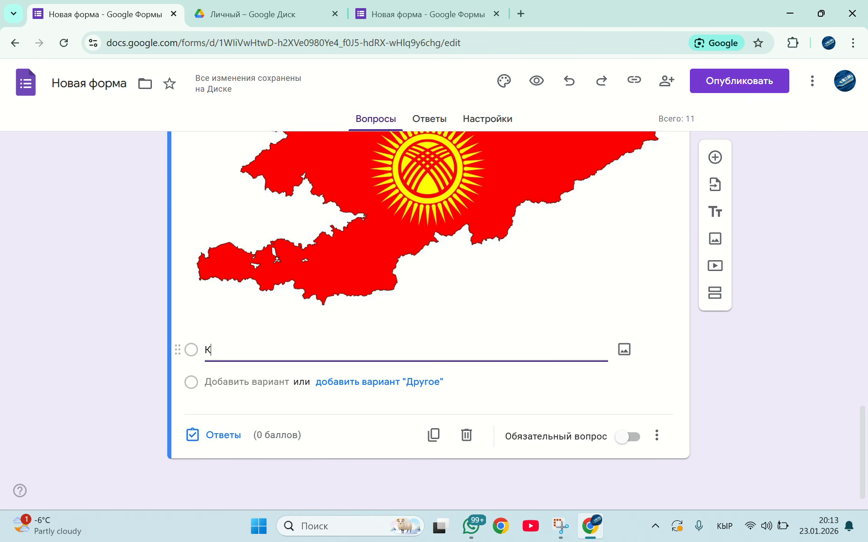
pyautogui.write('азакстан')
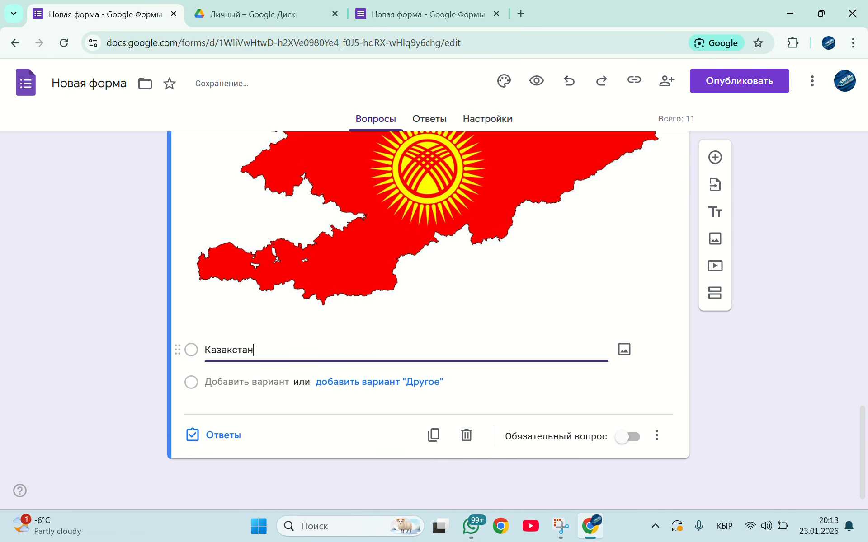
pyautogui.click(379, 382)
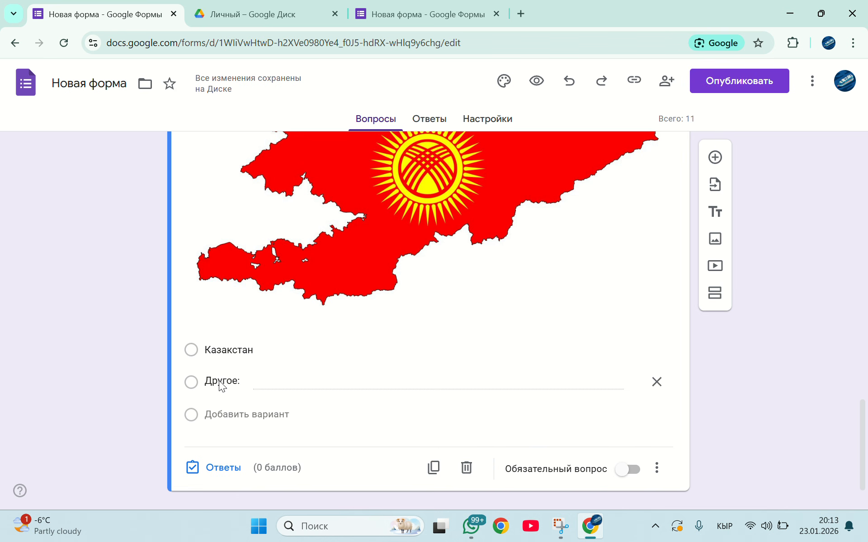
pyautogui.click(657, 382)
pyautogui.click(232, 381)
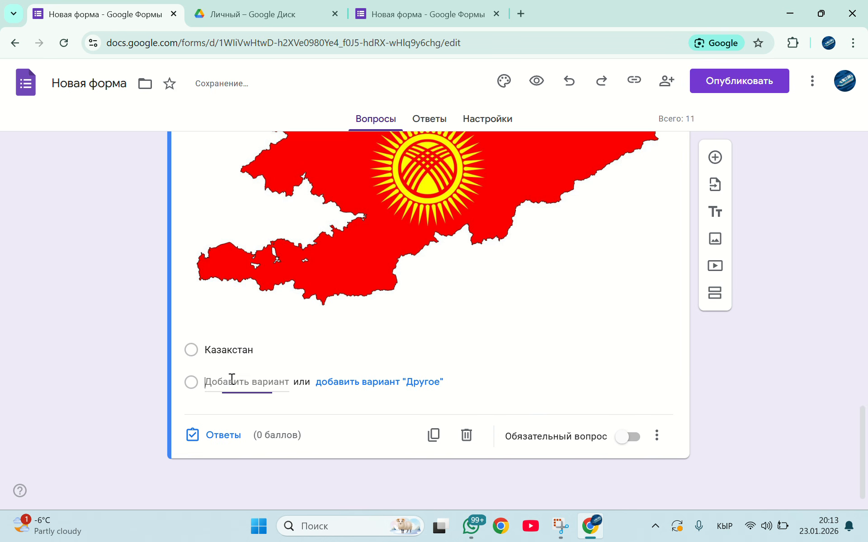
pyautogui.write('Кыргызстан')
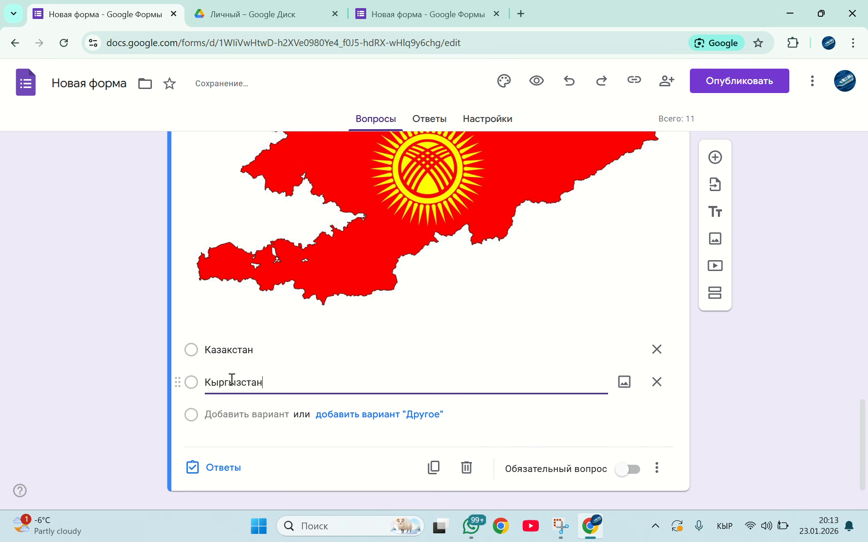
# Add Кытай and Туркия as the third and fourth answer options of the image question
pyautogui.press('Return')
pyautogui.write('К')
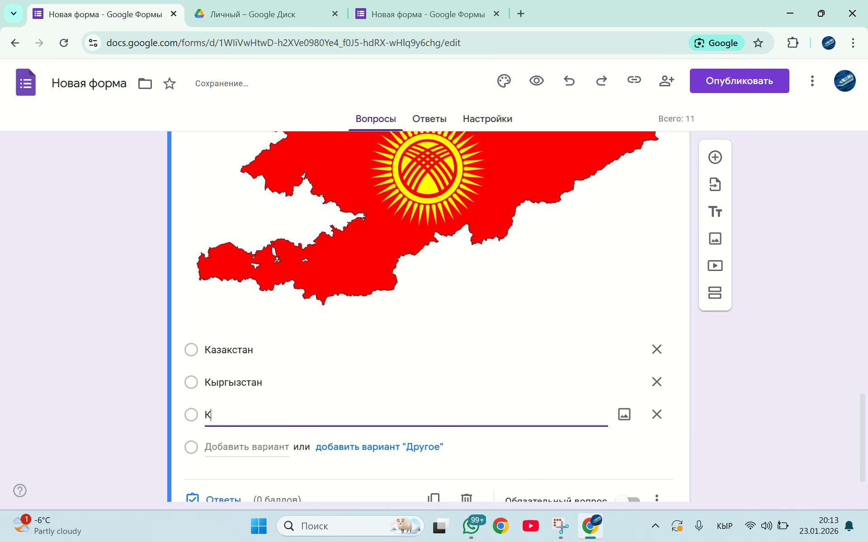
pyautogui.write('ытай')
pyautogui.press('Return')
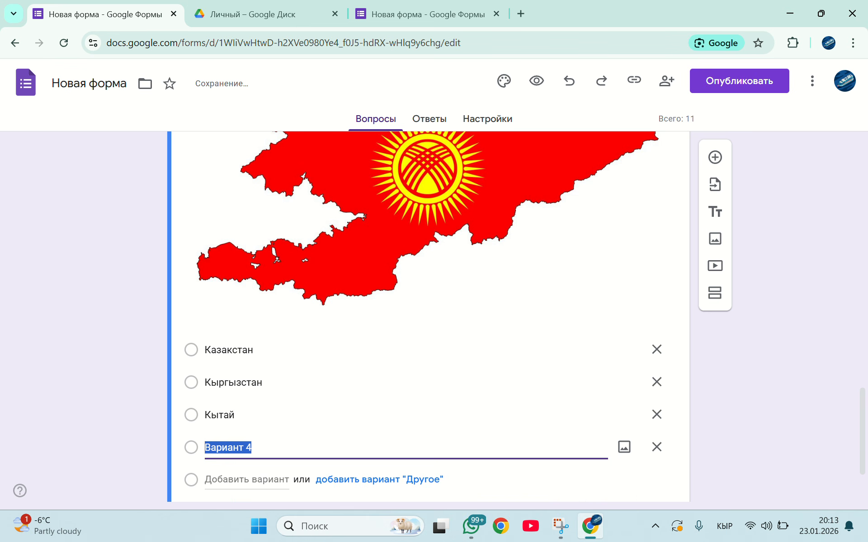
pyautogui.write('Туркия')
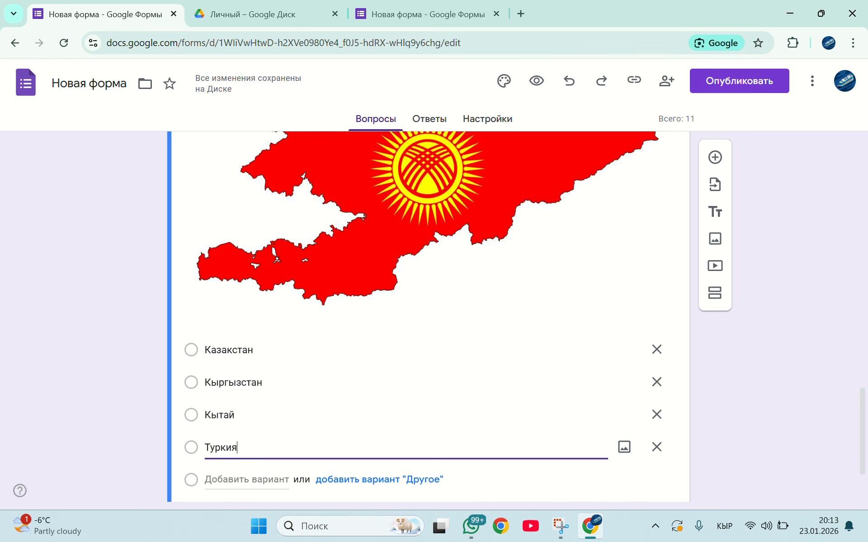
# Open the image question's answer key and mark Кыргызстан as the correct answer
pyautogui.scroll(-2, 427, 290)
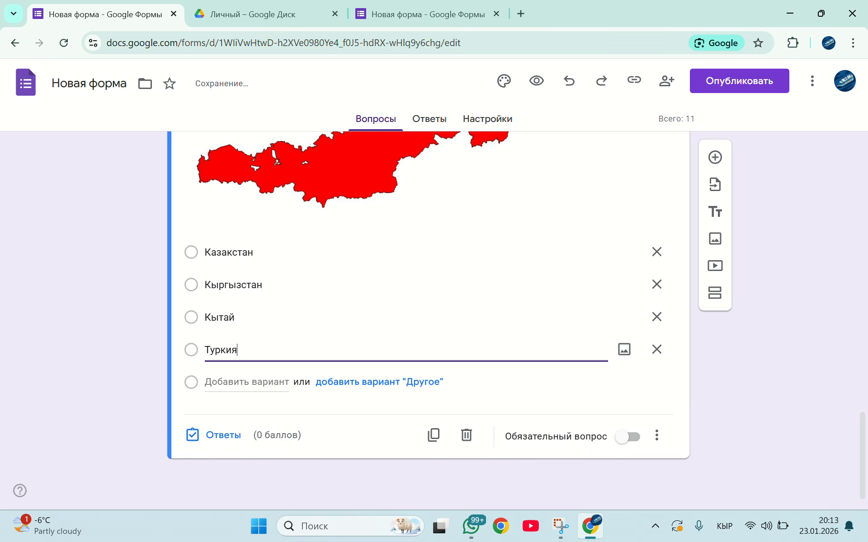
pyautogui.click(223, 435)
pyautogui.scroll(-4, 231, 407)
pyautogui.click(240, 389)
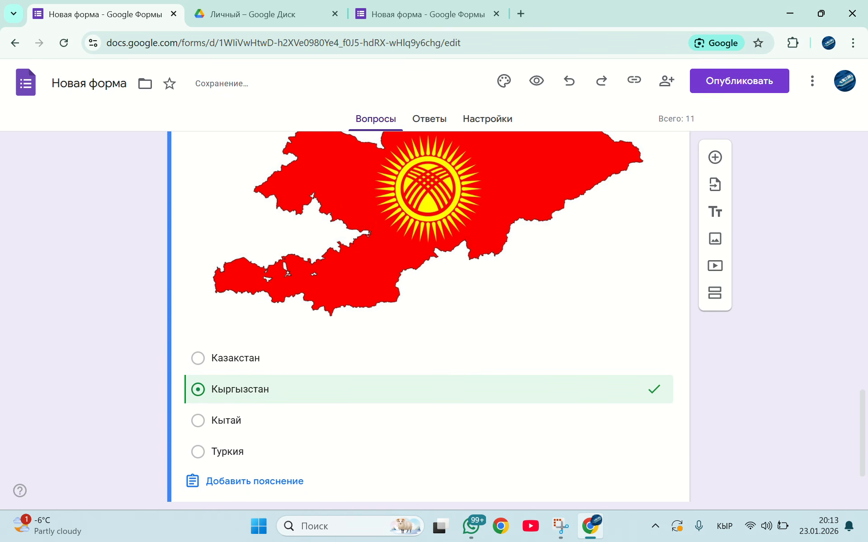
# Set the score of the "Бул суротто кайсы мамлкет?" question to 5 points
pyautogui.scroll(-2, 427, 316)
pyautogui.scroll(4, 428, 316)
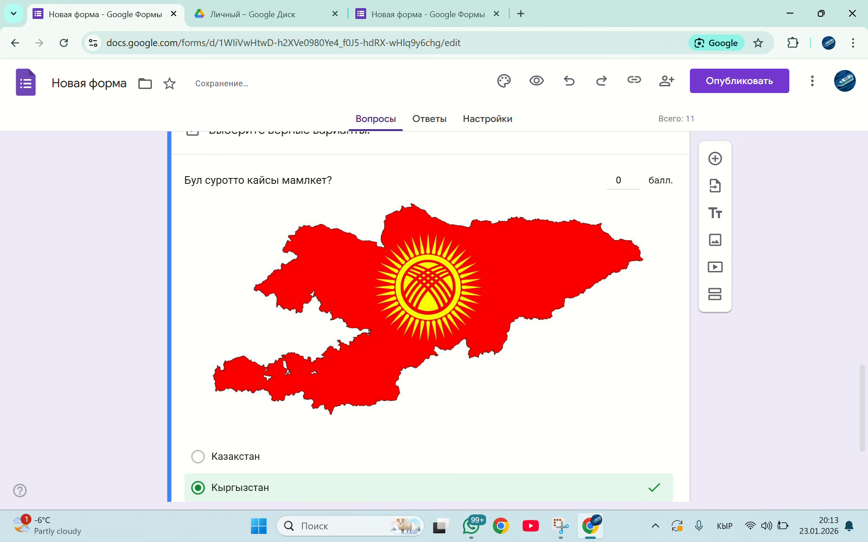
pyautogui.click(619, 180)
pyautogui.click(635, 176)
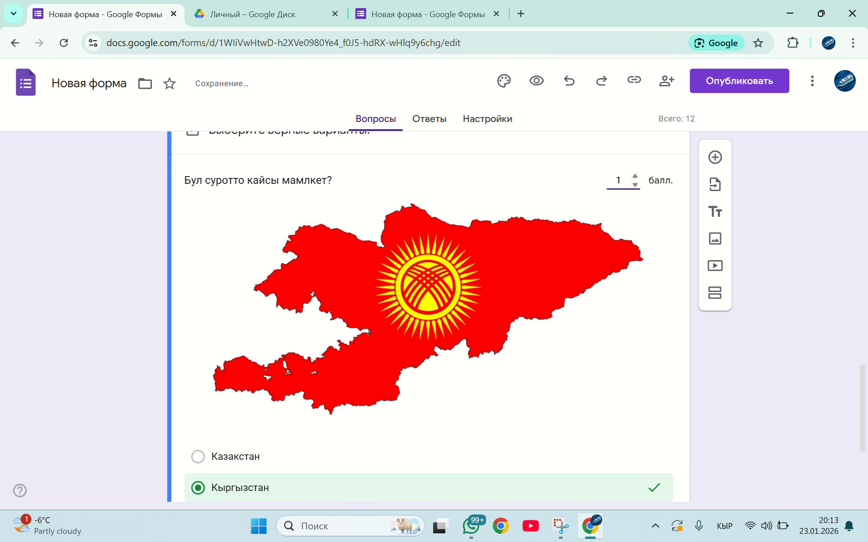
pyautogui.click(635, 176)
pyautogui.click(635, 176)
pyautogui.click(635, 176)
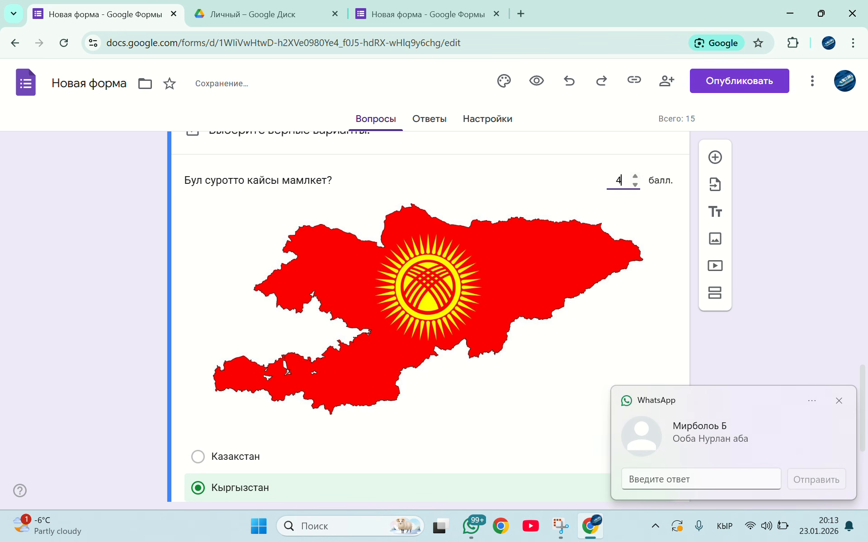
pyautogui.click(635, 176)
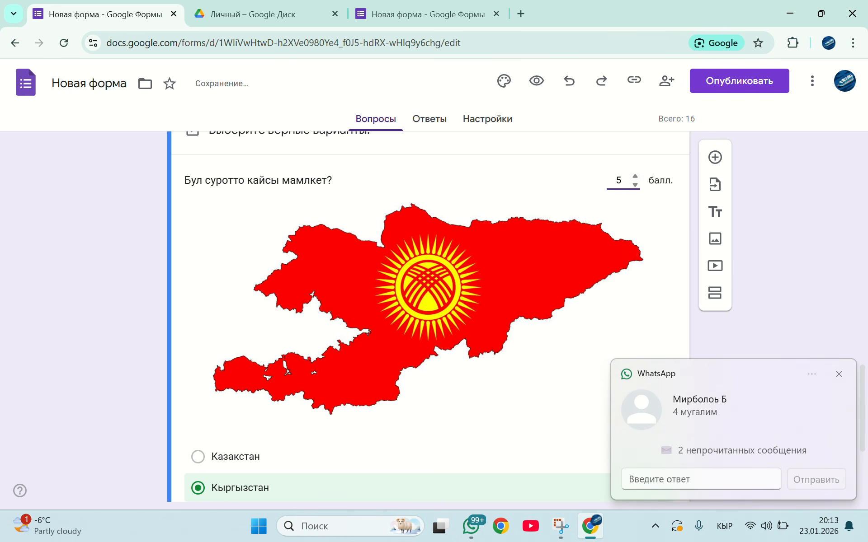
pyautogui.scroll(-3, 428, 316)
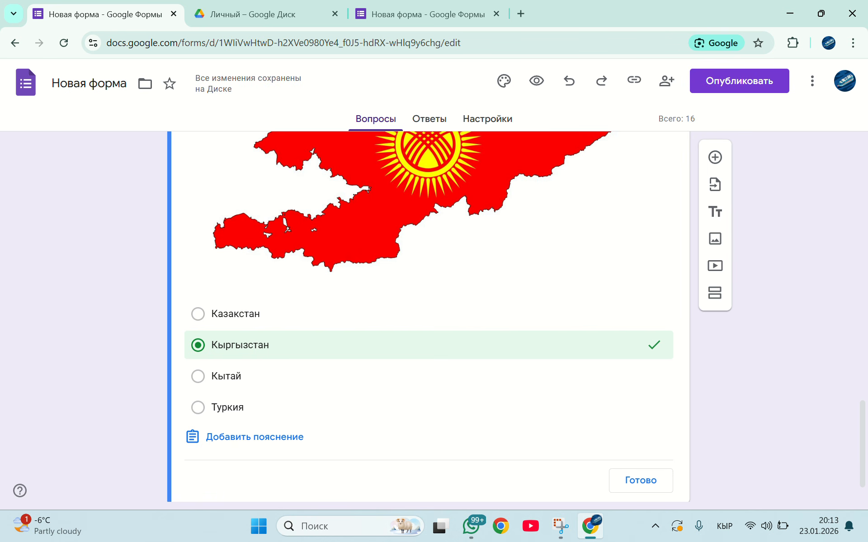
# Finish editing the image question's answer key and make the question required
pyautogui.click(641, 481)
pyautogui.scroll(-5, 542, 316)
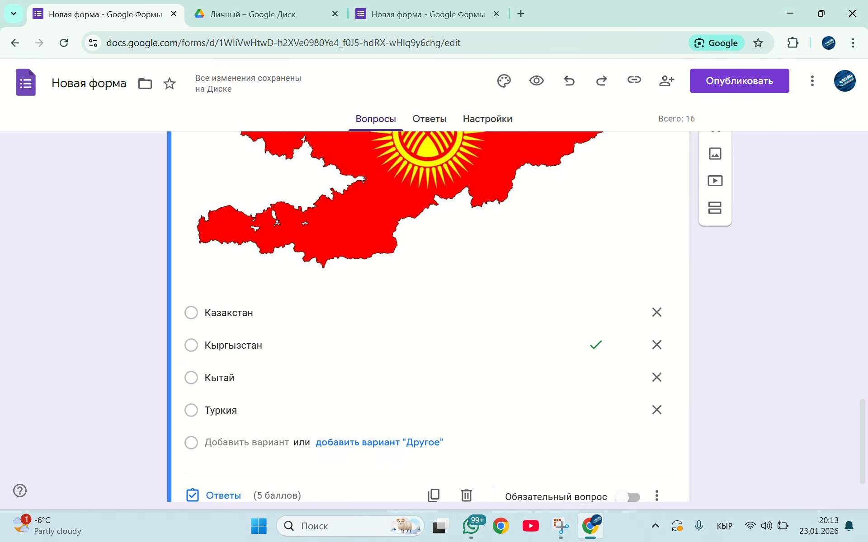
pyautogui.click(627, 437)
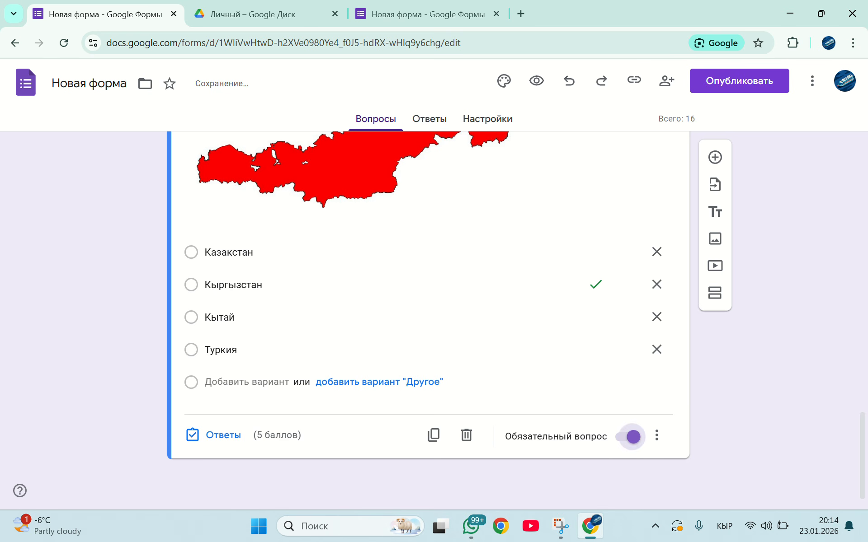
pyautogui.scroll(7, 627, 437)
pyautogui.scroll(6, 429, 316)
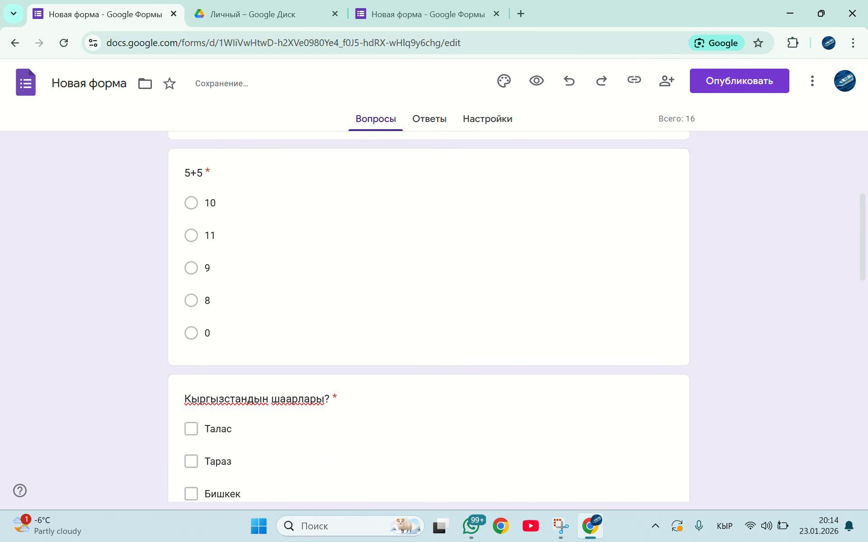
pyautogui.scroll(-15, 429, 316)
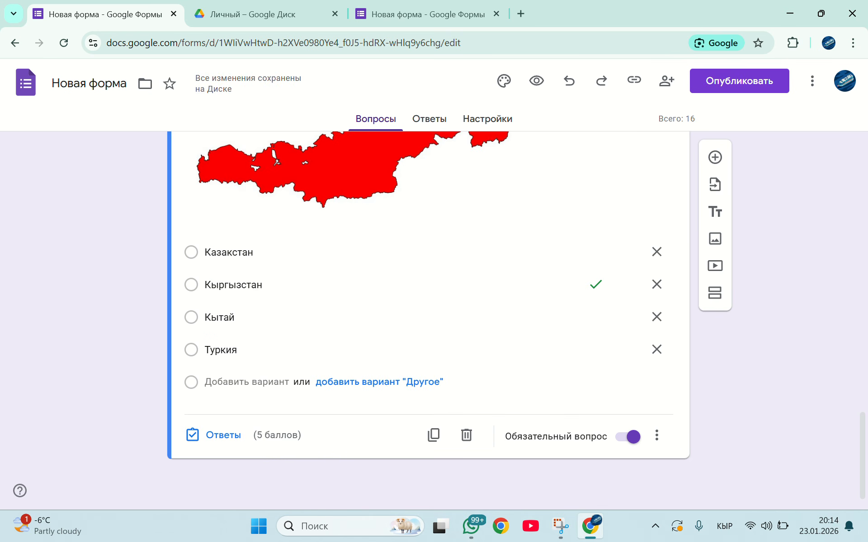
# Add another question after the image question and set its type to "Сетка (множественный выбор)"
pyautogui.click(715, 158)
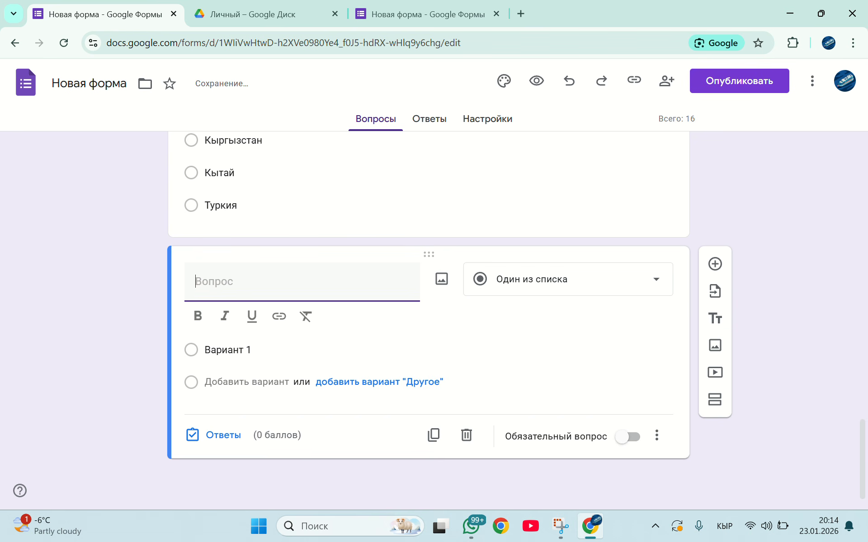
pyautogui.click(568, 279)
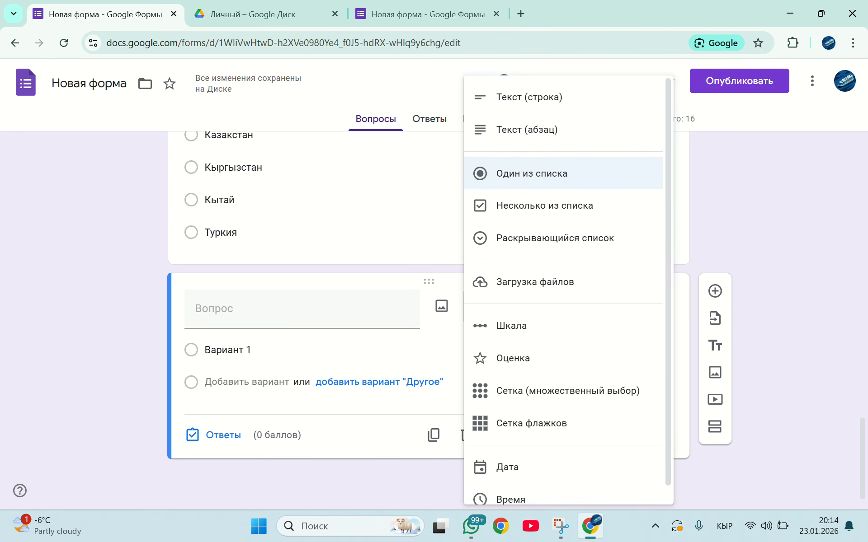
pyautogui.click(555, 238)
pyautogui.click(568, 307)
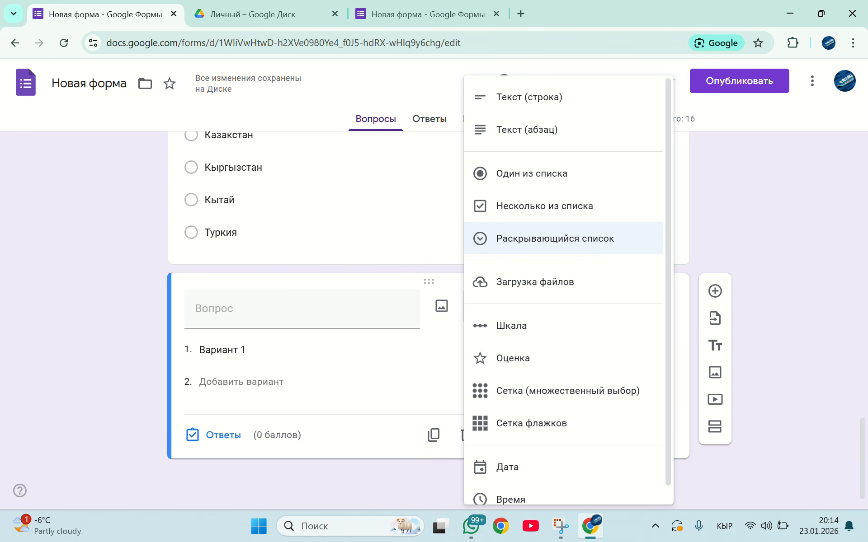
pyautogui.click(568, 390)
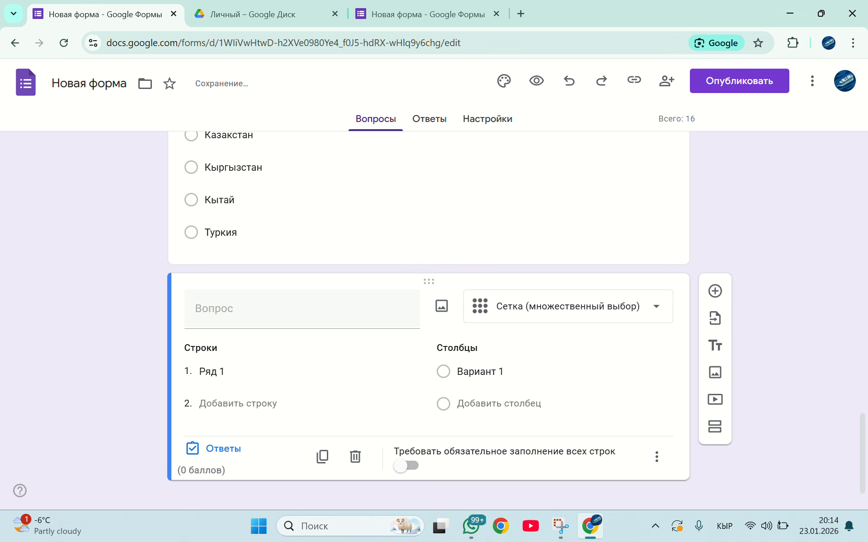
# Title the grid question "Дал келтируу" and name its first row "Ысык-Көл"
pyautogui.click(302, 308)
pyautogui.write('Дал кел')
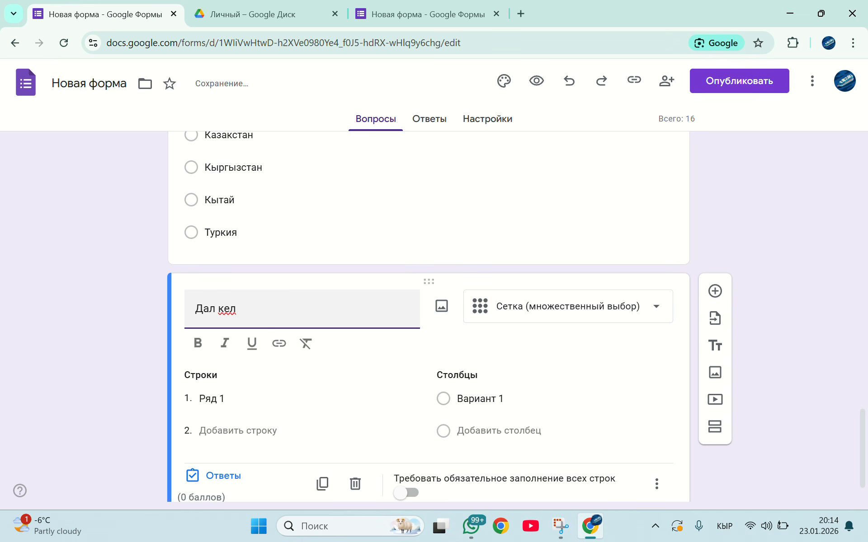
pyautogui.write('тируу')
pyautogui.press('Return')
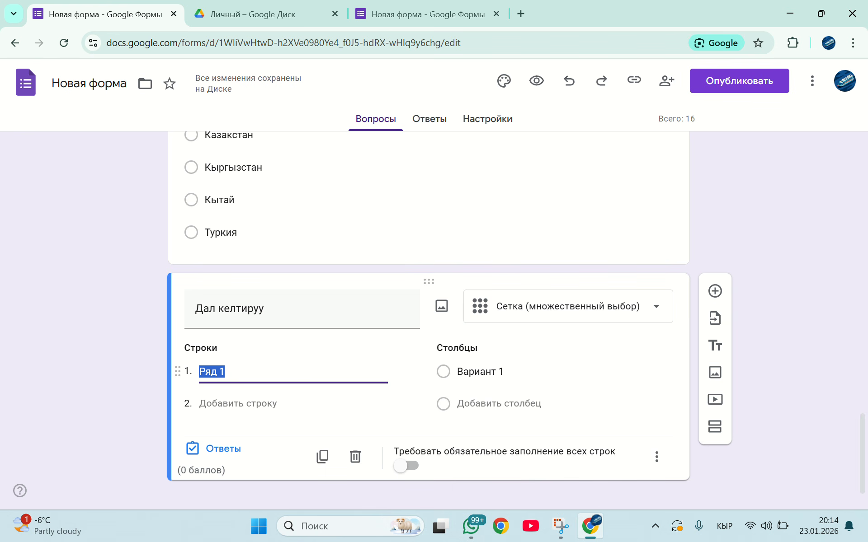
pyautogui.write('Ысы')
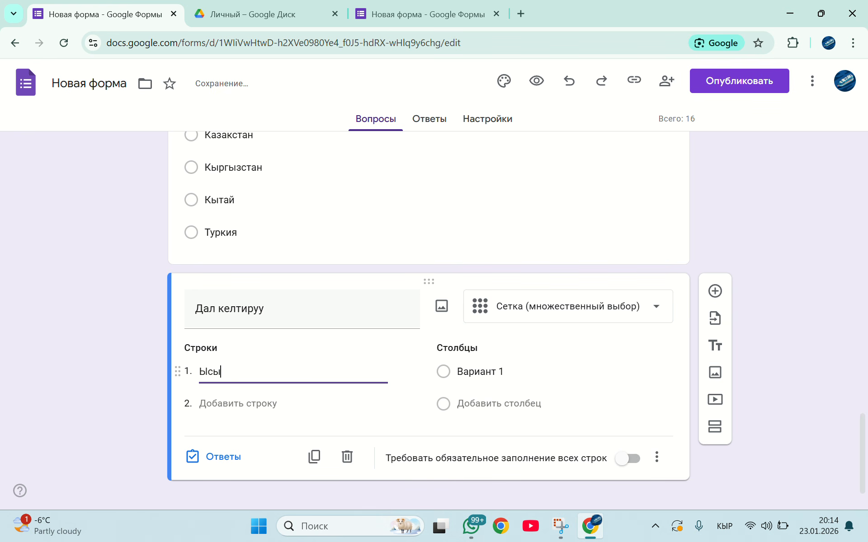
pyautogui.write('к-К')
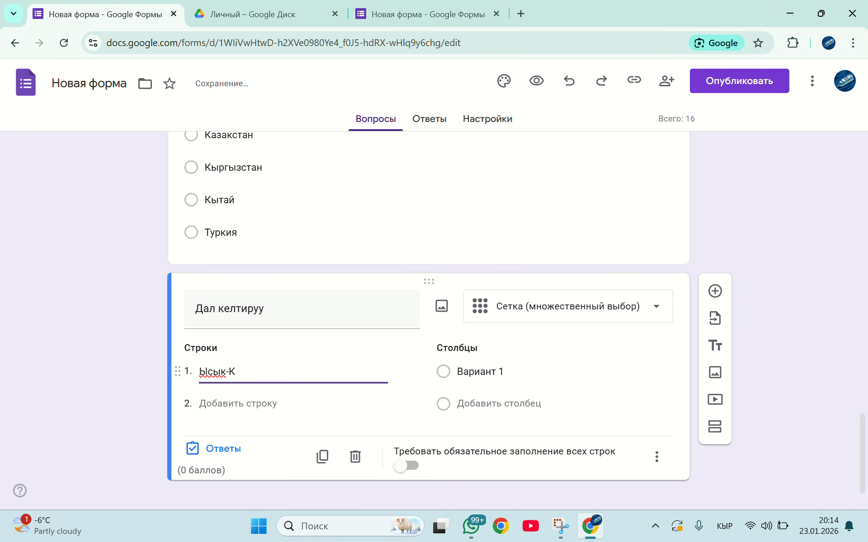
pyautogui.write('өл')
# Name the first column of the grid question "Каракол"
pyautogui.click(480, 372)
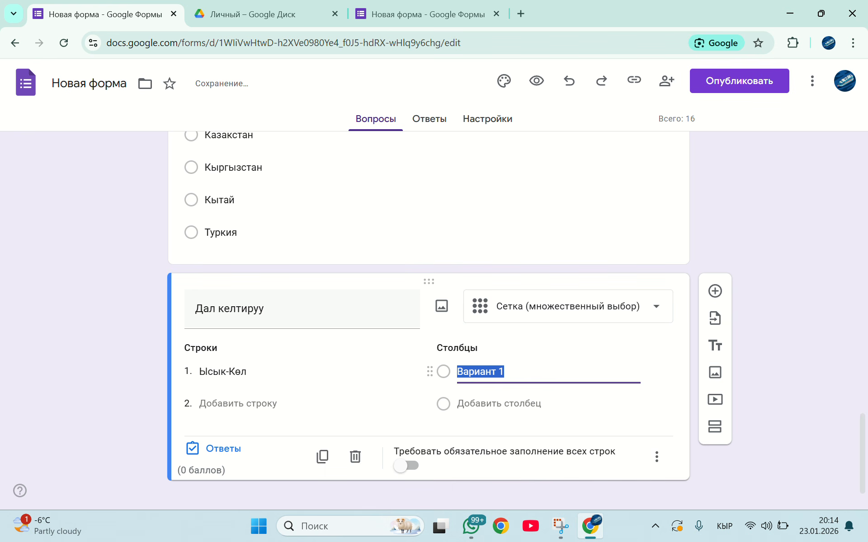
pyautogui.write('Капрако')
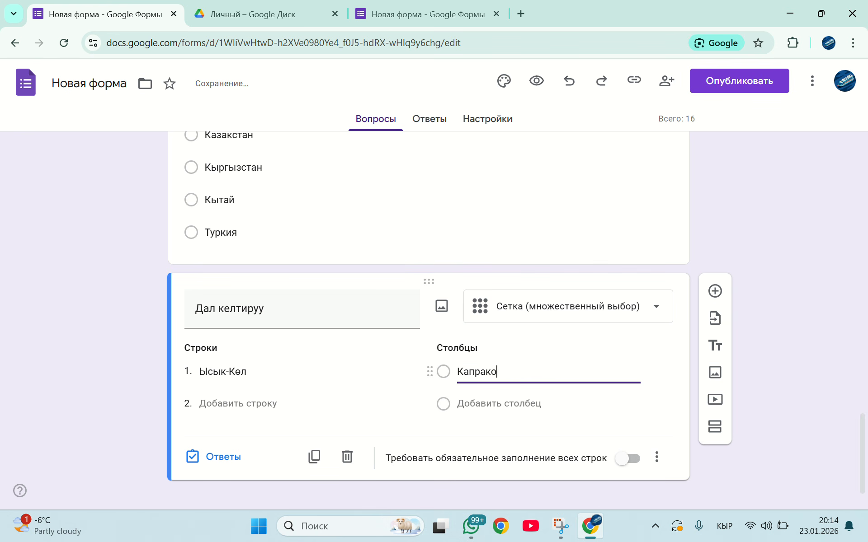
pyautogui.press('BackSpace')
pyautogui.press('BackSpace')
pyautogui.press('BackSpace')
pyautogui.press('BackSpace')
pyautogui.press('BackSpace')
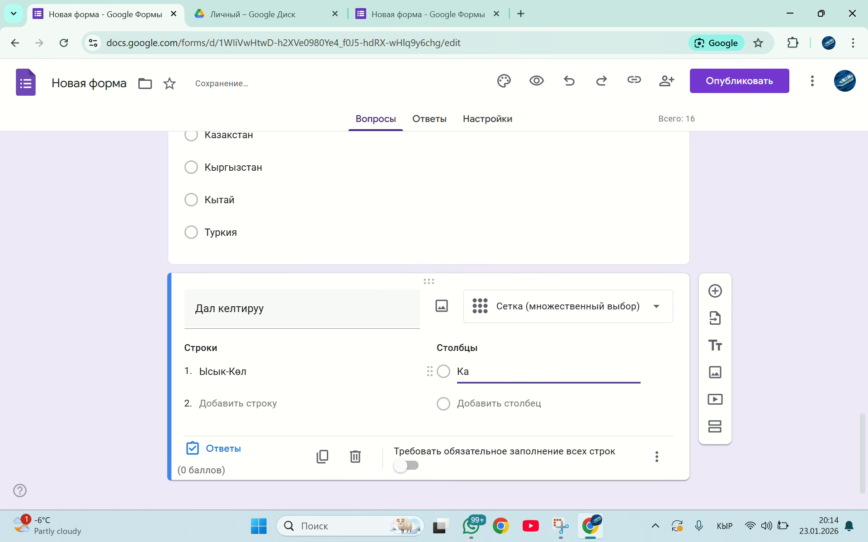
pyautogui.write('ракол')
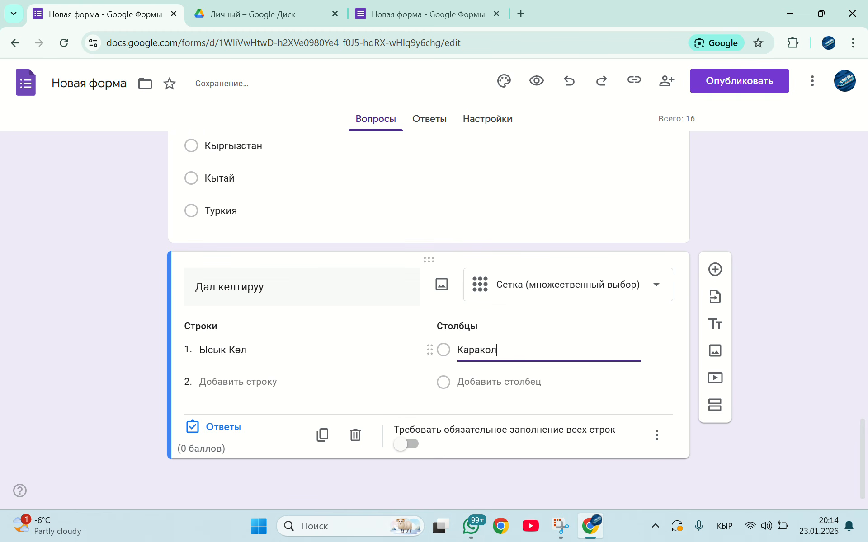
# Add a second row "Чуй" and a second column "Токмок" to the grid question
pyautogui.click(238, 382)
pyautogui.write('Ч')
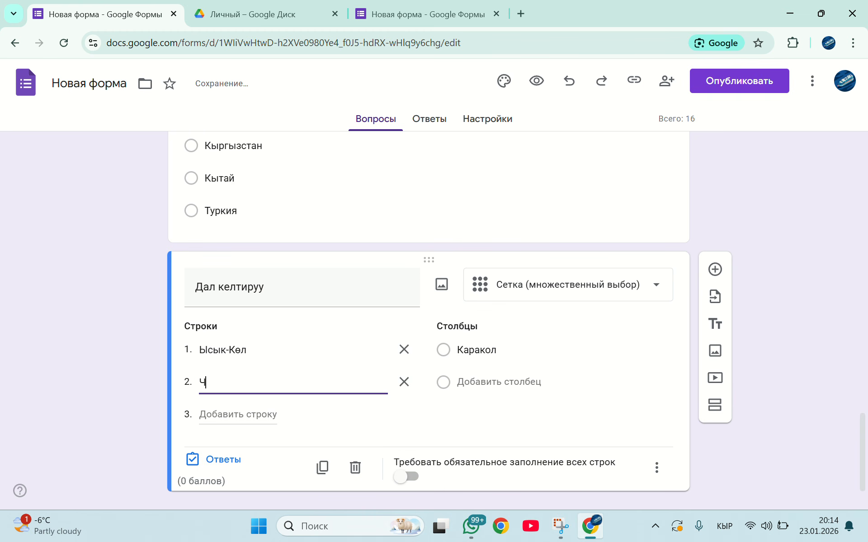
pyautogui.write('уй')
pyautogui.click(498, 382)
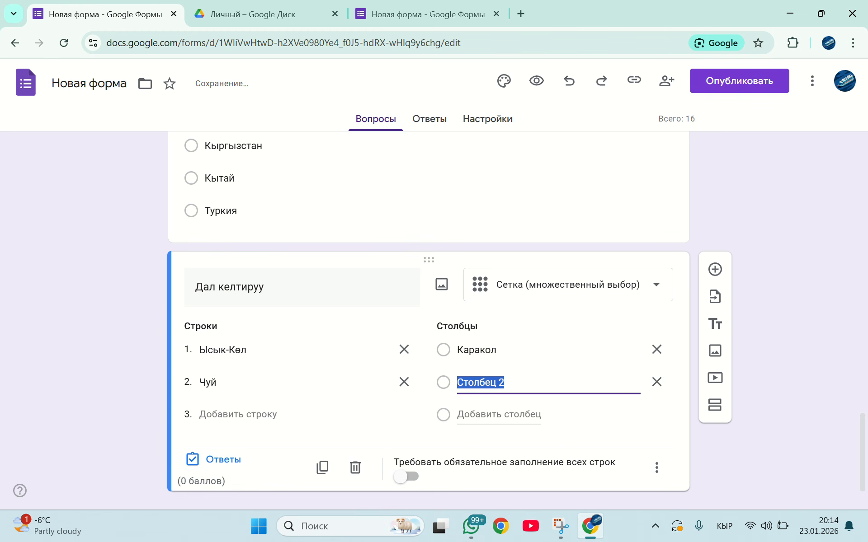
pyautogui.write('Токмок')
# Add "Нарын" to the grid question as both the third row and the third column
pyautogui.click(237, 414)
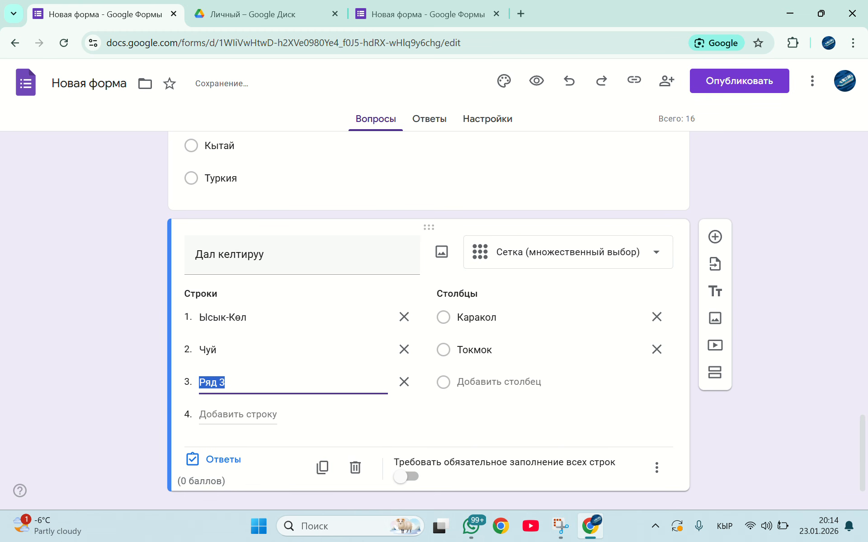
pyautogui.write('Нарын')
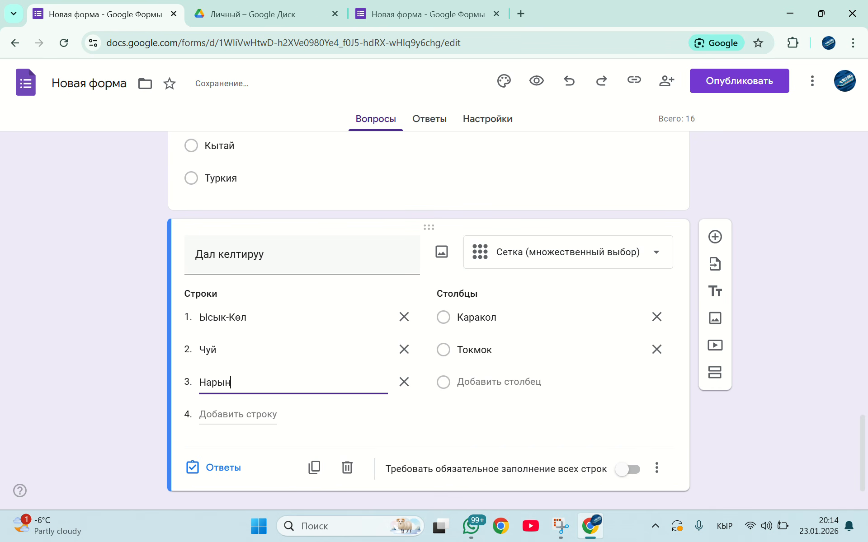
pyautogui.click(498, 382)
pyautogui.write('Нарын')
pyautogui.scroll(-1, 499, 383)
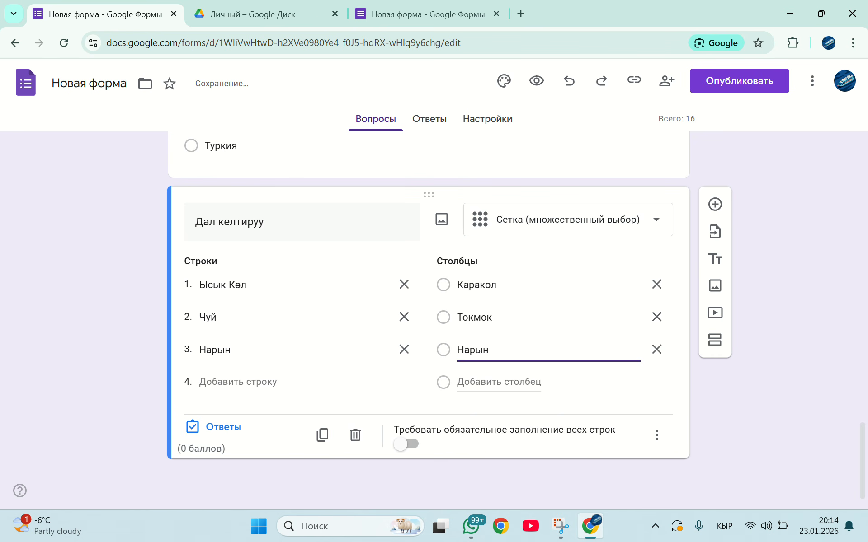
# Add "Талас" to the grid question as both the fourth row and the fourth column
pyautogui.click(238, 382)
pyautogui.write('Талас')
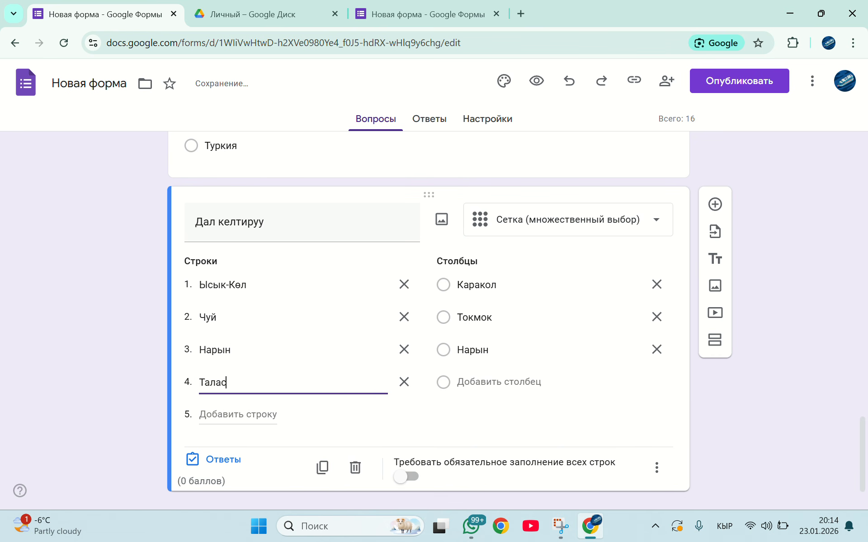
pyautogui.click(498, 382)
pyautogui.write('Ьала')
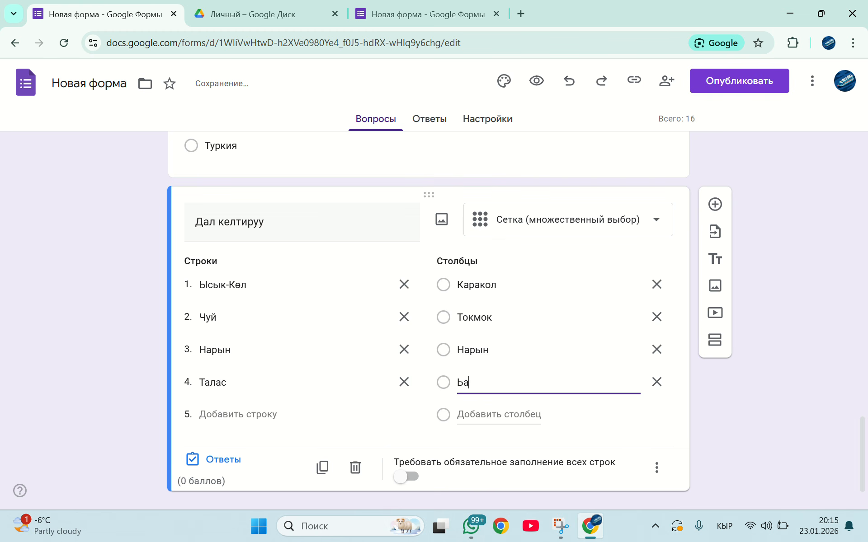
pyautogui.press('BackSpace')
pyautogui.press('BackSpace')
pyautogui.press('BackSpace')
pyautogui.press('BackSpace')
pyautogui.write('тал')
pyautogui.press('BackSpace')
pyautogui.press('BackSpace')
pyautogui.press('BackSpace')
pyautogui.write('Талас')
# Add a fifth row "Жалал-Абад" and a fifth column "Манас" to the grid question
pyautogui.click(237, 415)
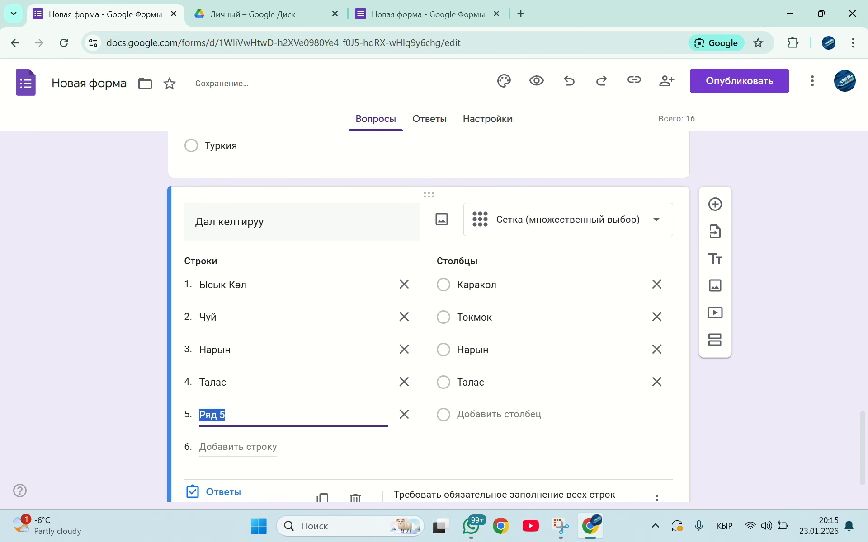
pyautogui.write('Жалал-Абад')
pyautogui.click(499, 414)
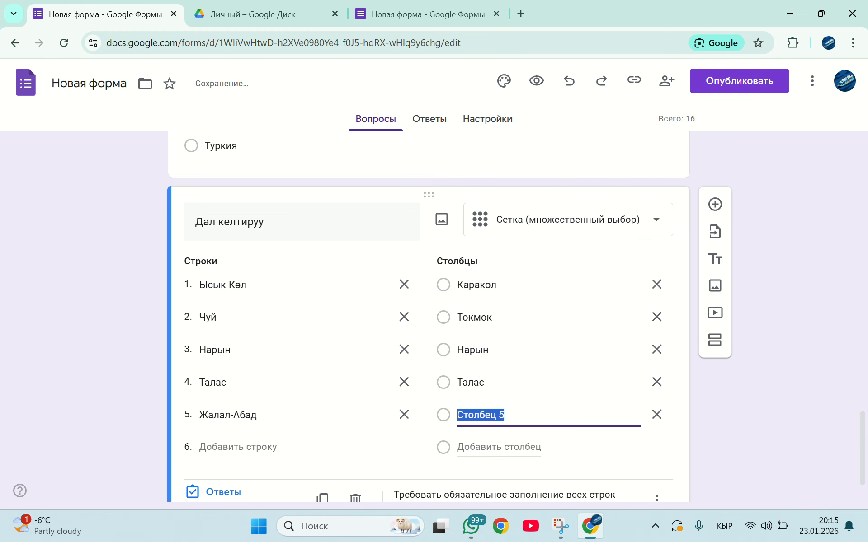
pyautogui.write('Манас')
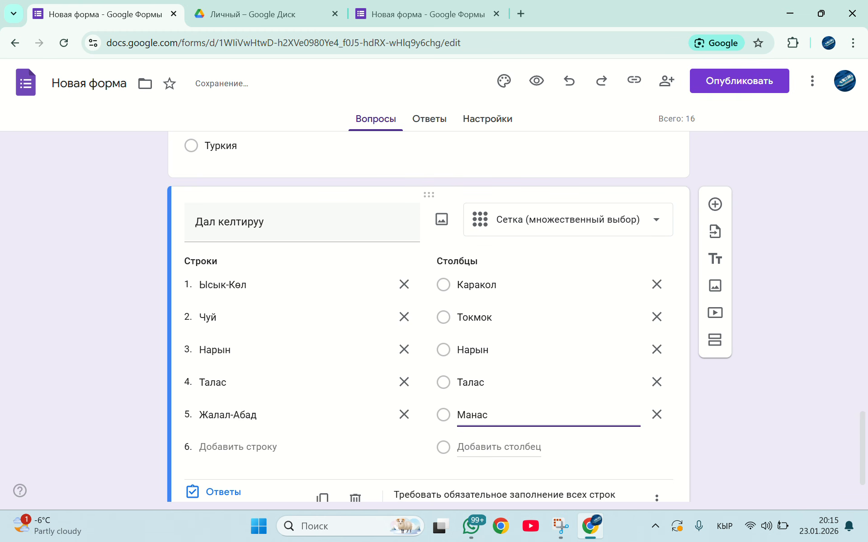
# Add "Ош" to the grid question as both the sixth row and the sixth column
pyautogui.click(238, 447)
pyautogui.write('Ош')
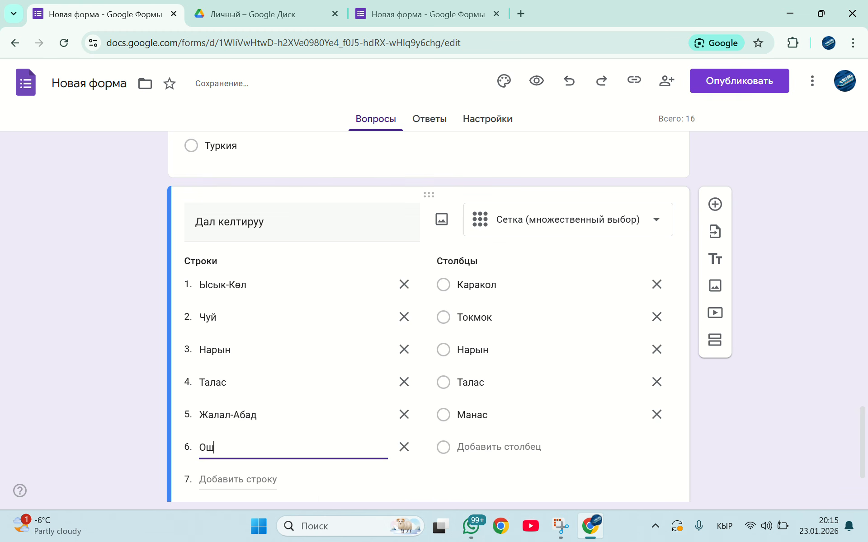
pyautogui.click(498, 447)
pyautogui.write('Ош')
pyautogui.scroll(-2, 498, 446)
# Add "Баткен" to the grid question as both the seventh row and the seventh column
pyautogui.click(238, 382)
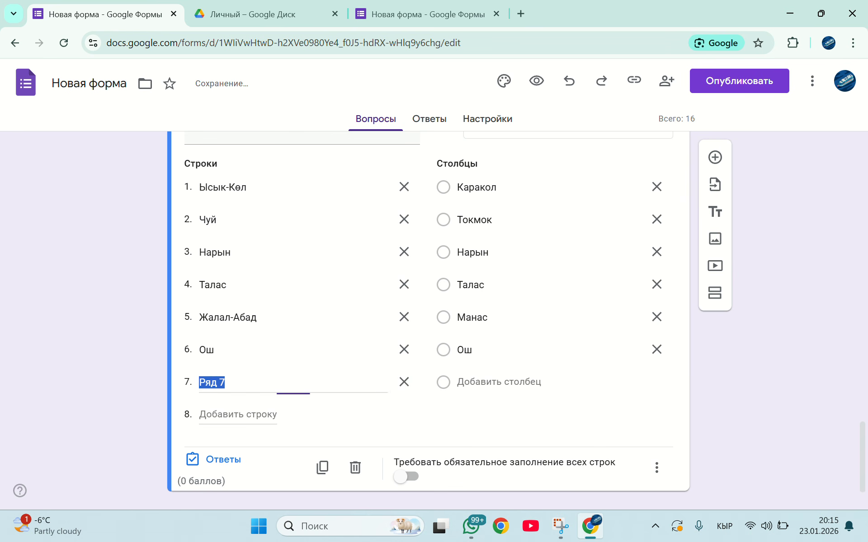
pyautogui.write('Баткен')
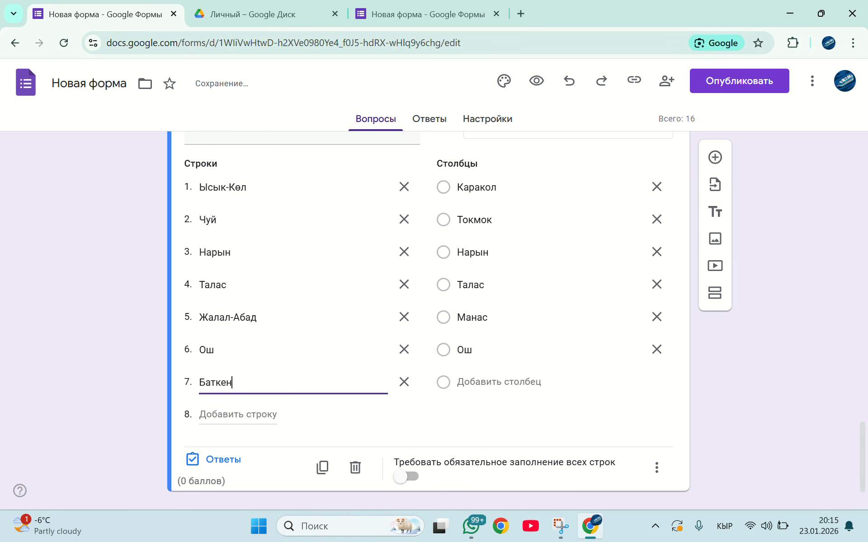
pyautogui.click(498, 382)
pyautogui.write('Б')
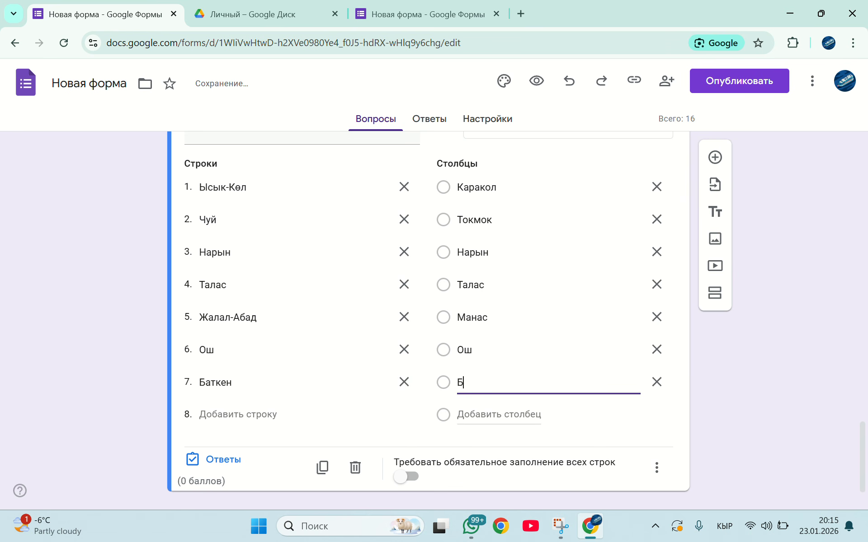
pyautogui.write('аткен')
# Mark the grid's correct answers: Ысык-Көл–Каракол, Чуй–Токмок, Нарын–Нарын, Талас–Талас, Жалал-Абад–Манас, Ош–Ош and Баткен–Баткен
pyautogui.click(213, 459)
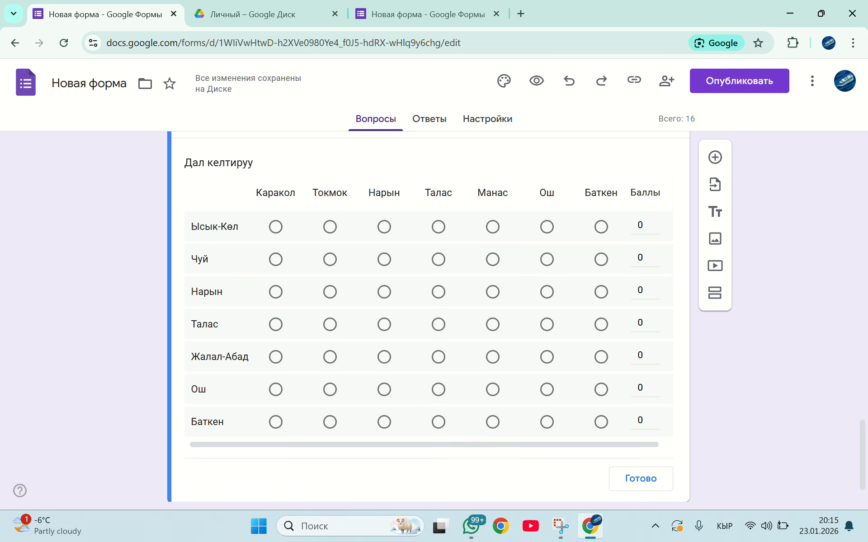
pyautogui.click(275, 227)
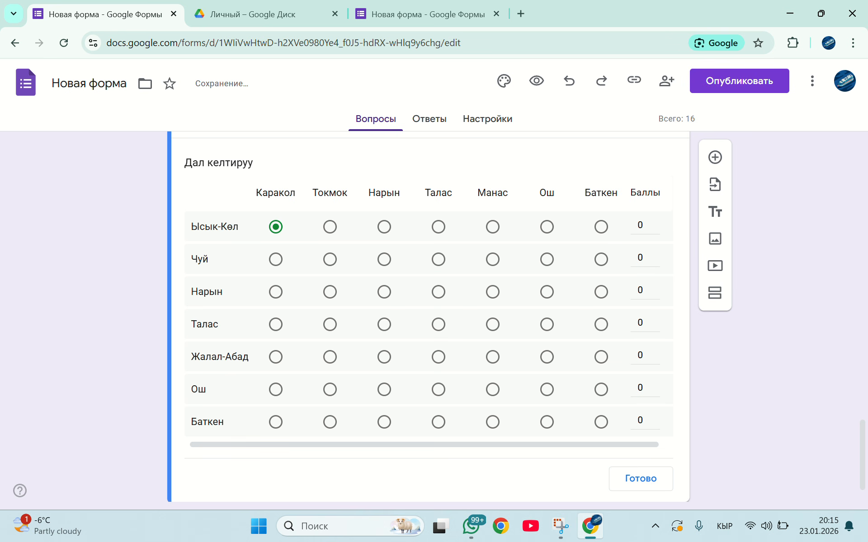
pyautogui.click(330, 259)
pyautogui.click(384, 292)
pyautogui.click(439, 325)
pyautogui.doubleClick(492, 357)
pyautogui.click(492, 357)
pyautogui.click(547, 390)
pyautogui.click(601, 422)
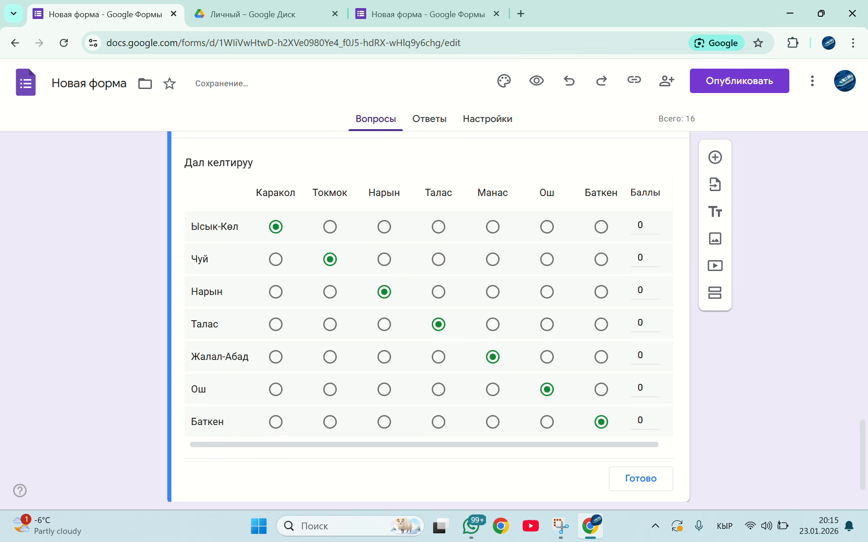
# Set the score of all seven rows in the grid's answer key to 1 point each and finish editing the key
pyautogui.click(640, 225)
pyautogui.write('1')
pyautogui.click(640, 257)
pyautogui.write('1')
pyautogui.click(640, 290)
pyautogui.write('1')
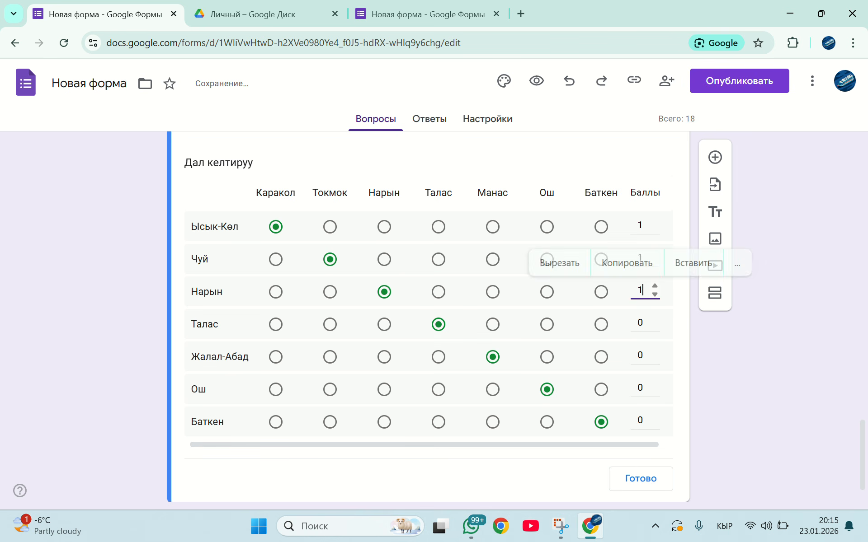
pyautogui.click(640, 323)
pyautogui.write('1')
pyautogui.click(640, 355)
pyautogui.write('1')
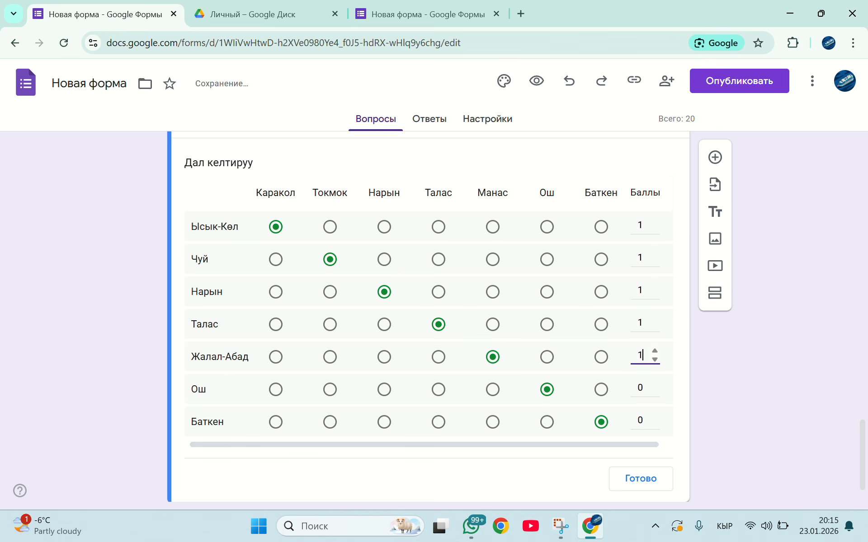
pyautogui.click(640, 388)
pyautogui.write('1')
pyautogui.click(640, 420)
pyautogui.write('1')
pyautogui.click(20, 491)
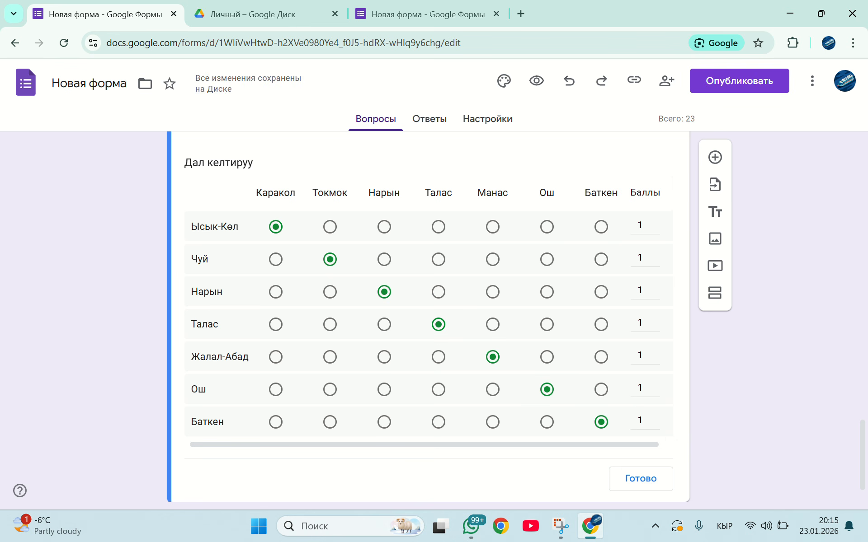
pyautogui.click(640, 479)
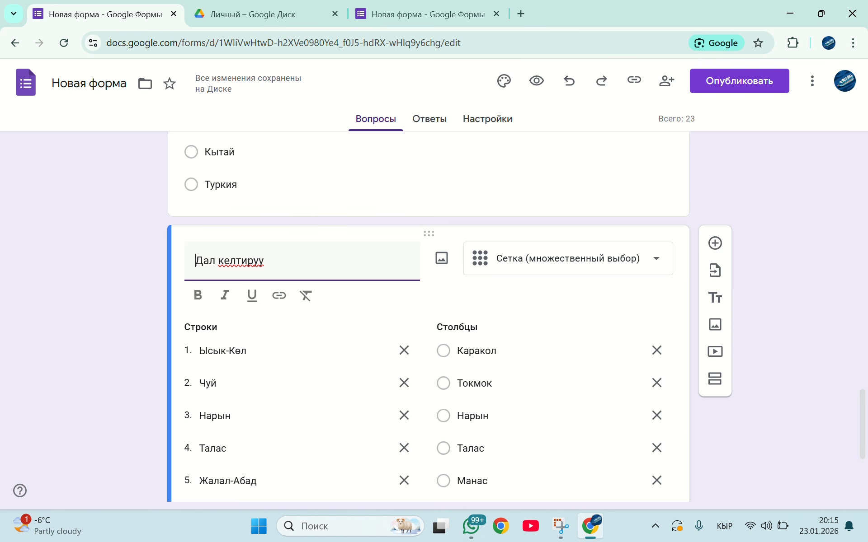
pyautogui.scroll(-1, 428, 316)
pyautogui.scroll(1, 429, 316)
pyautogui.click(715, 237)
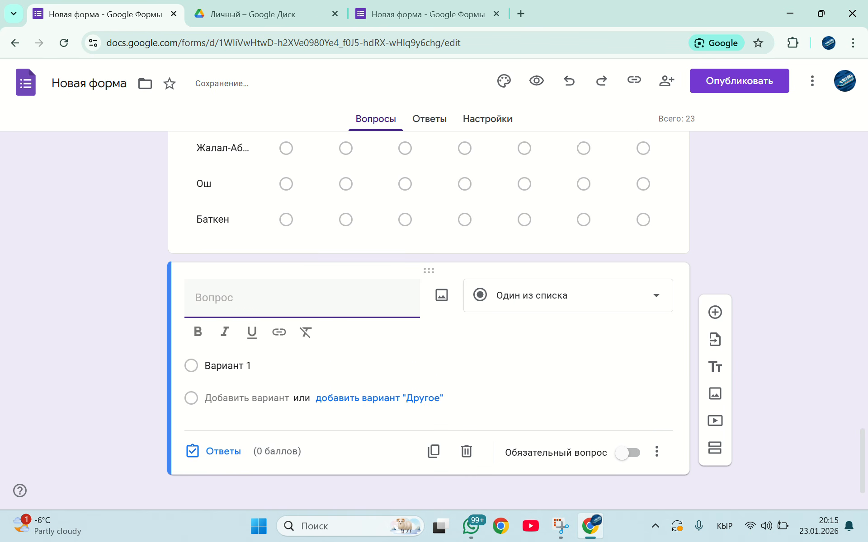
pyautogui.click(568, 284)
pyautogui.scroll(-1, 568, 290)
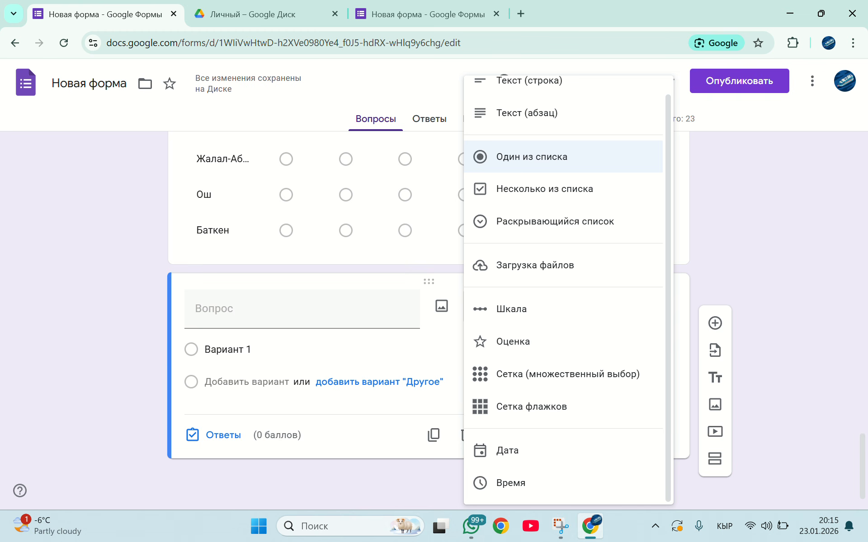
pyautogui.click(532, 407)
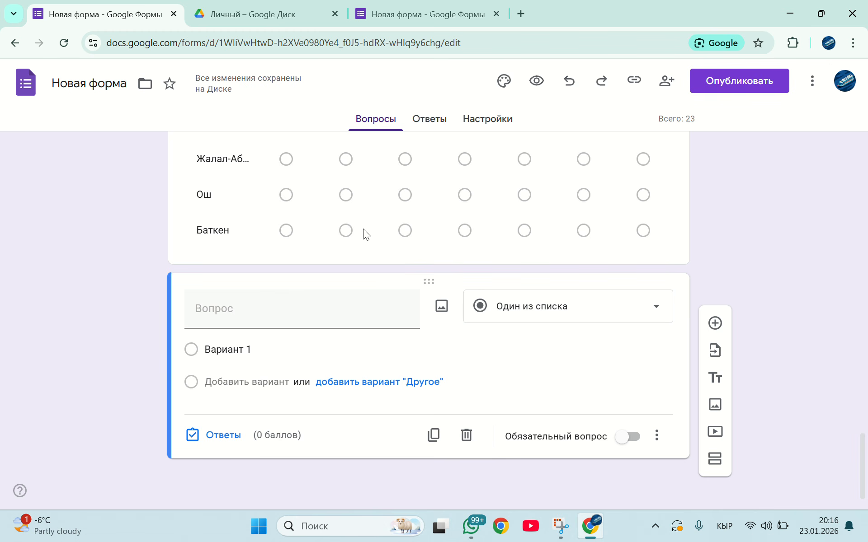
pyautogui.click(465, 438)
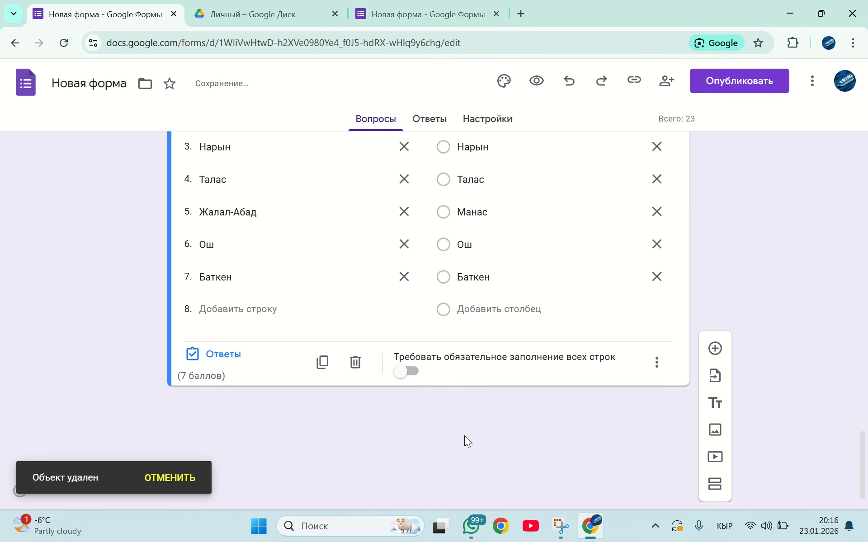
# Change the form's theme colour to green and close the theme settings
pyautogui.scroll(20, 429, 317)
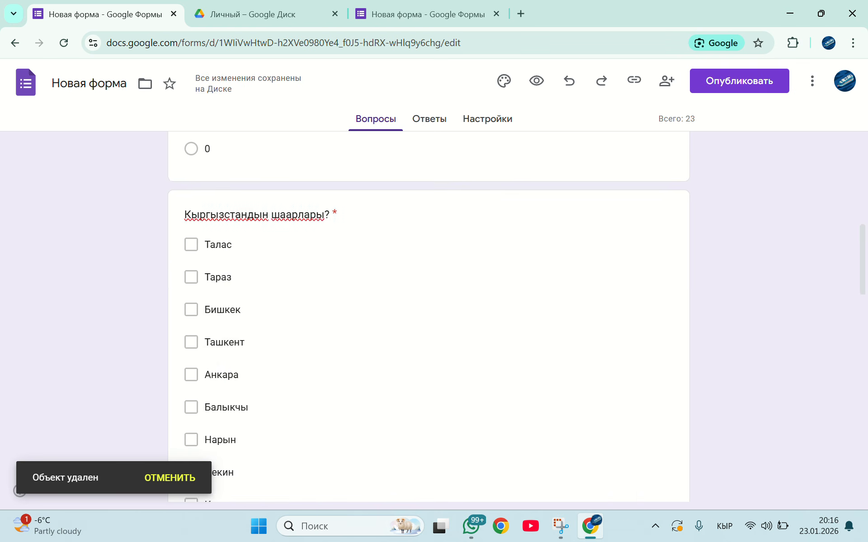
pyautogui.click(504, 80)
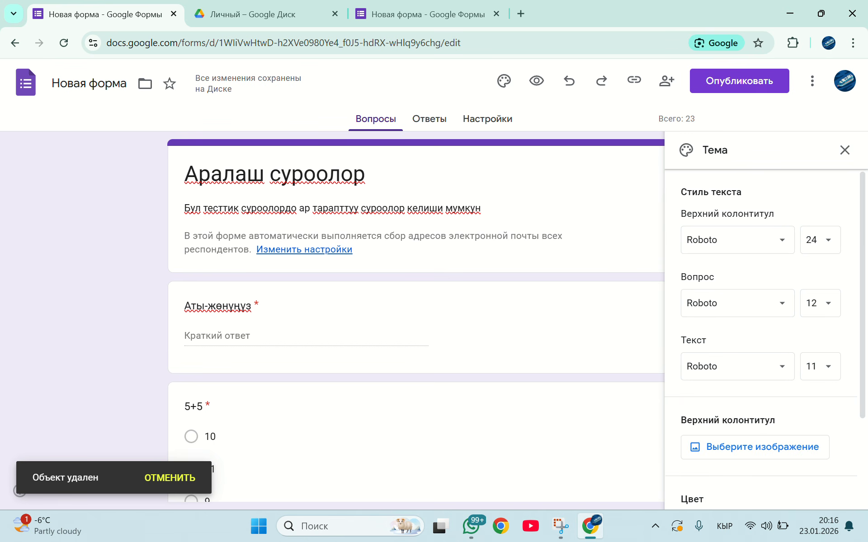
pyautogui.scroll(-3, 764, 339)
pyautogui.click(761, 428)
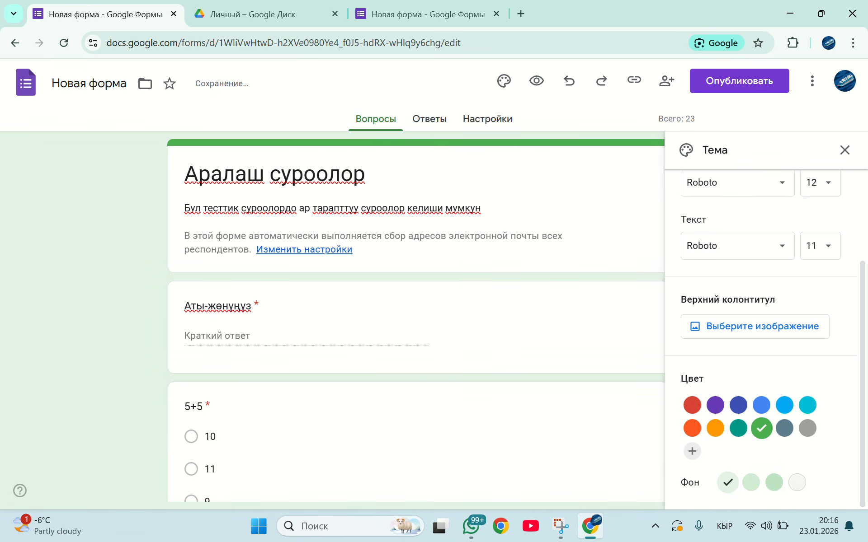
pyautogui.click(844, 150)
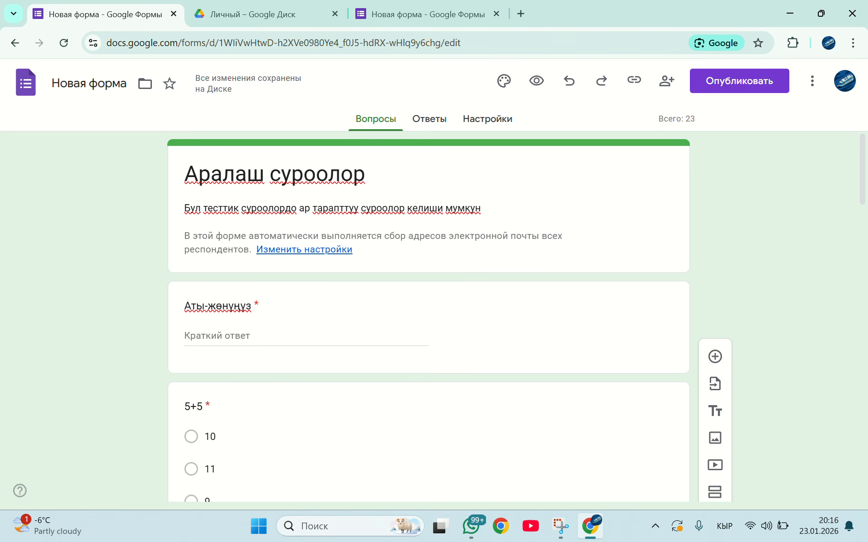
# Publish the form for anyone with the link and copy its shortened response link
pyautogui.click(739, 81)
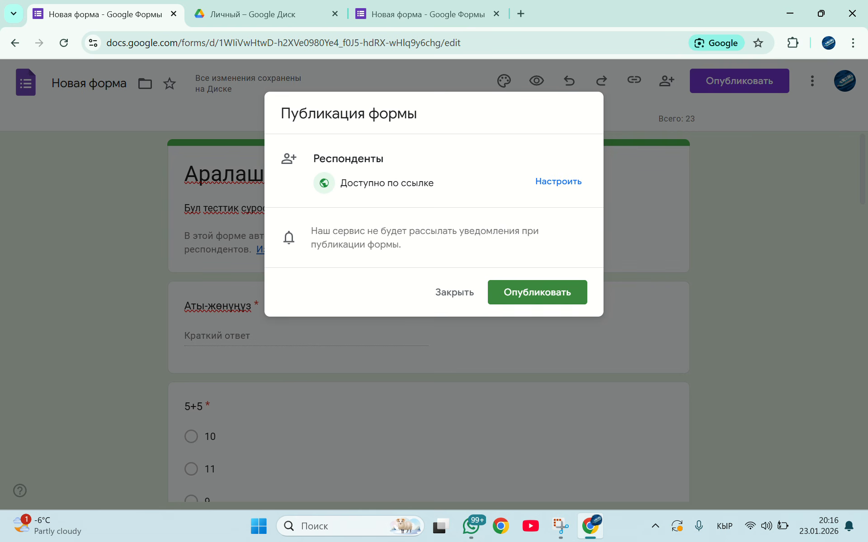
pyautogui.click(537, 292)
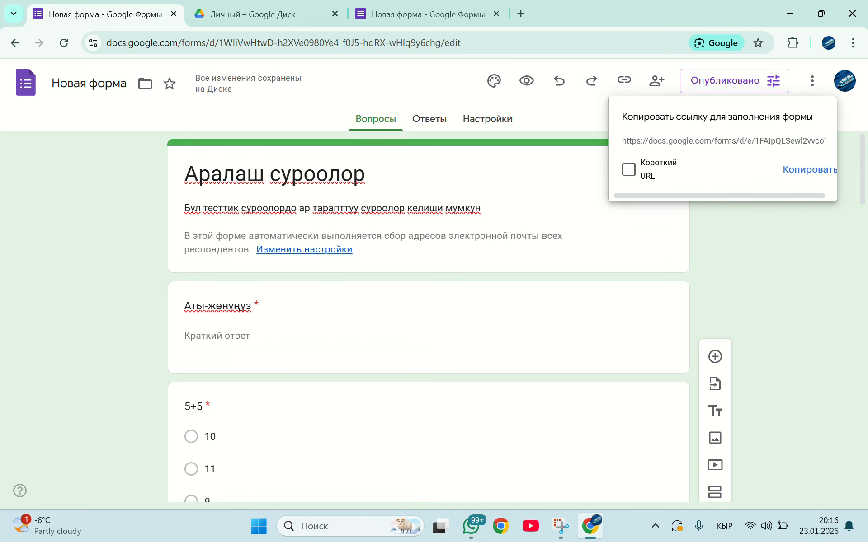
pyautogui.click(629, 170)
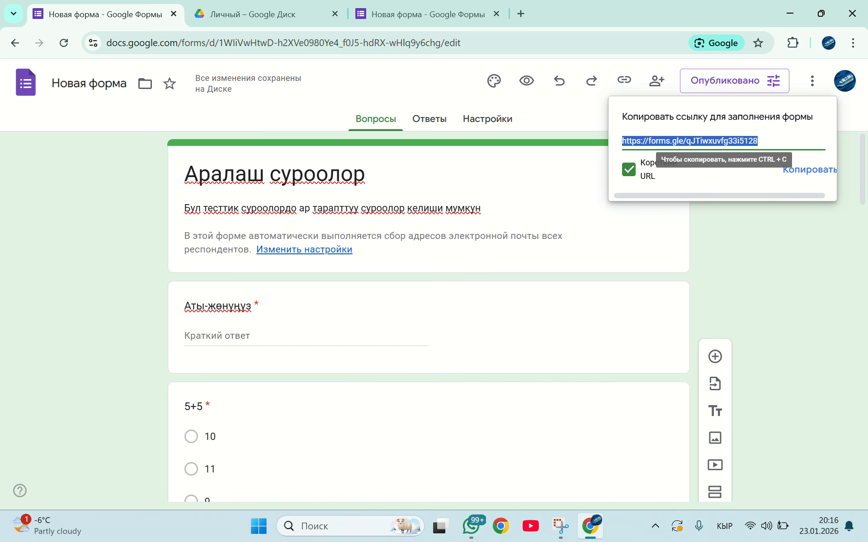
pyautogui.click(809, 169)
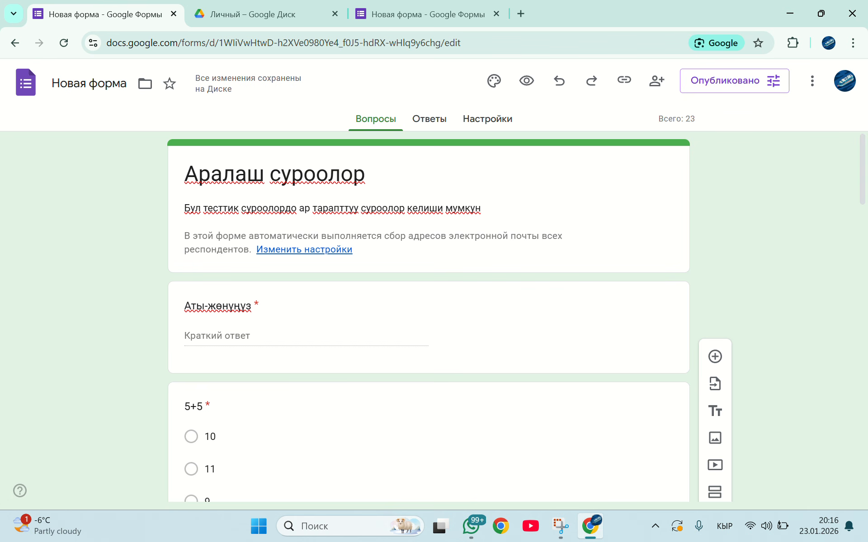
# Open the copied form link in a new Chrome window under the second user profile
pyautogui.click(501, 526)
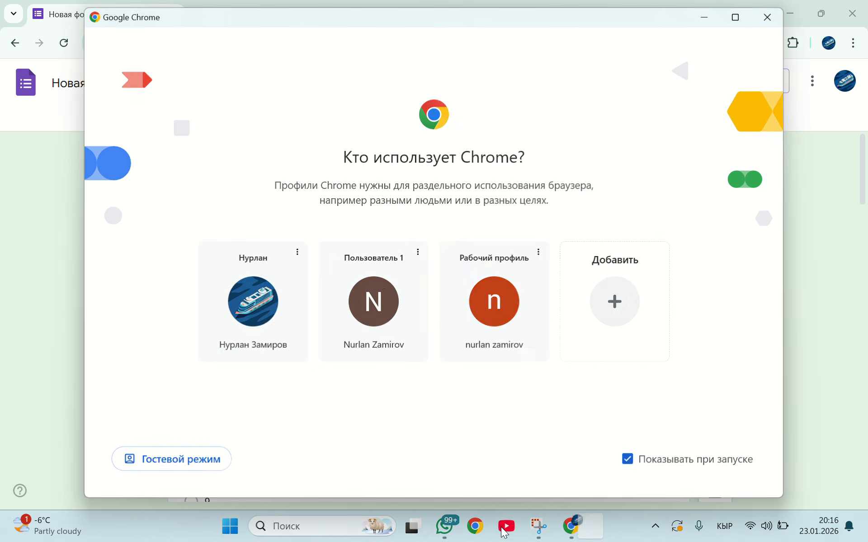
pyautogui.click(384, 296)
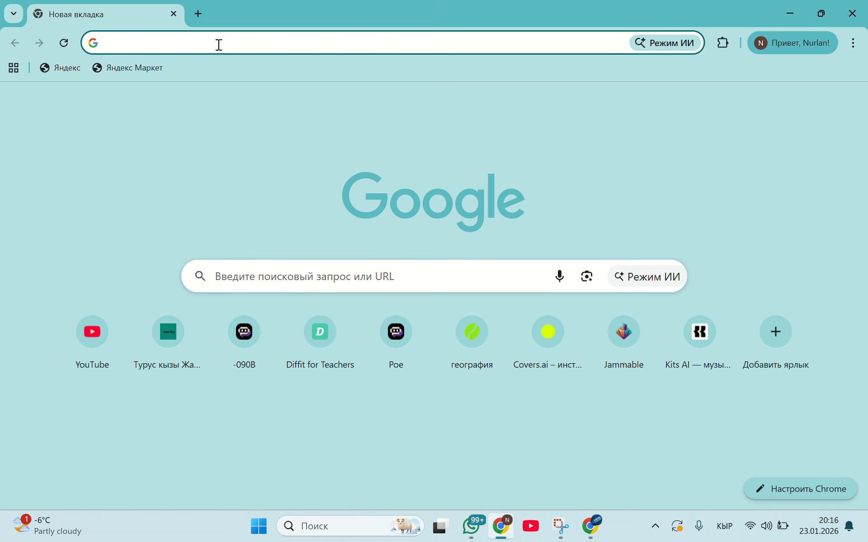
pyautogui.write('https://forms.gle/qJTiwxuvfg33i5128')
pyautogui.press('Return')
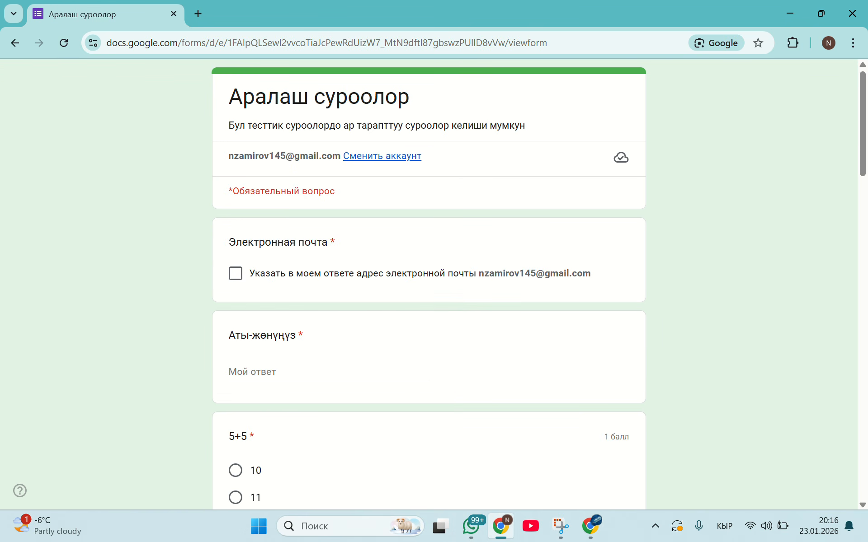
# Include the account's e-mail address in the response and enter the respondent's full name
pyautogui.scroll(-2, 287, 238)
pyautogui.click(235, 197)
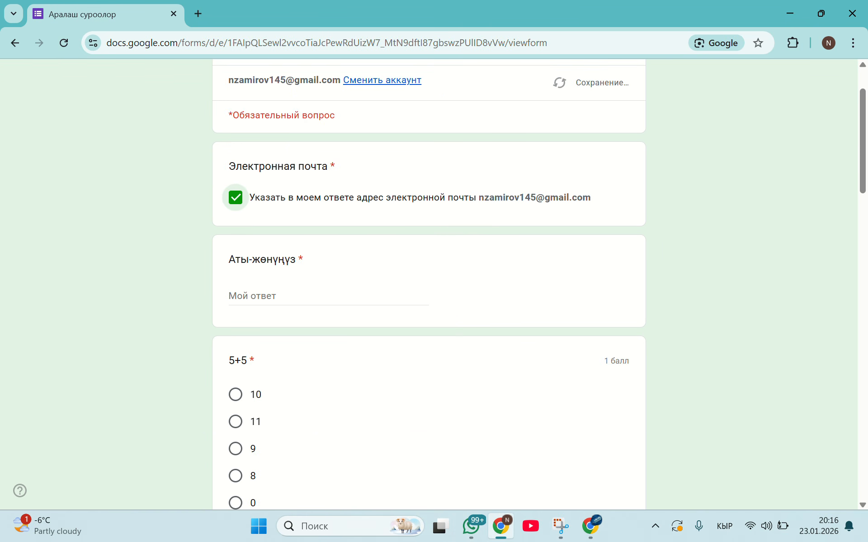
pyautogui.scroll(-1, 332, 266)
pyautogui.scroll(1, 332, 266)
pyautogui.click(332, 265)
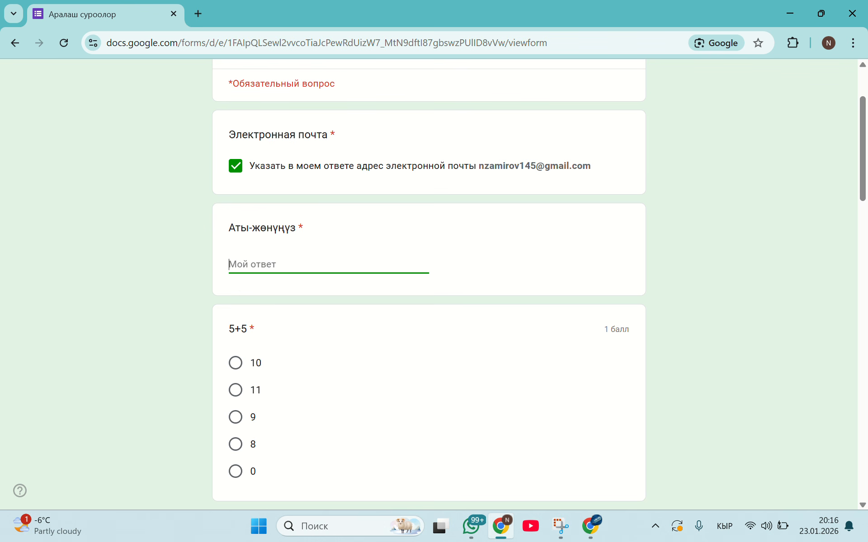
# Answer 5+5 with 10 and select Талас, Тараз, Бишкек, Балыкчы, Нарын, Кемин and Каракол in the cities question
pyautogui.scroll(-2, 332, 265)
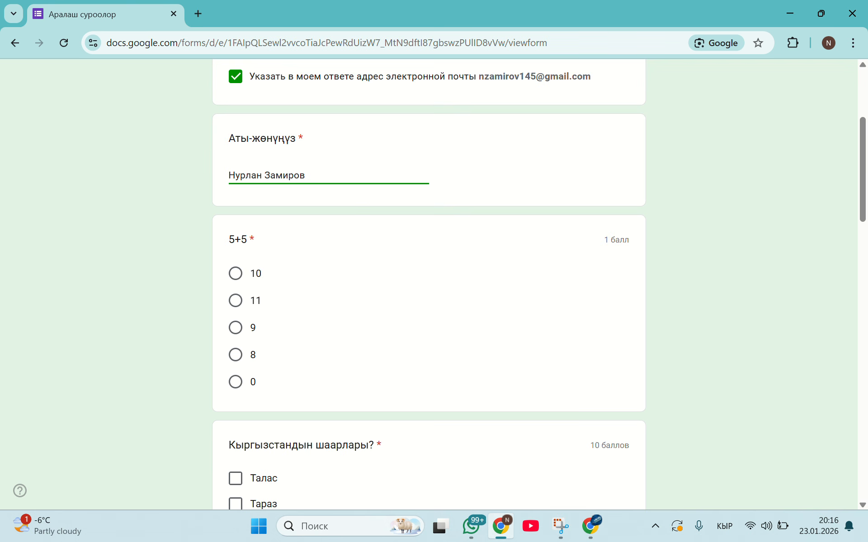
pyautogui.click(235, 273)
pyautogui.scroll(-6, 235, 273)
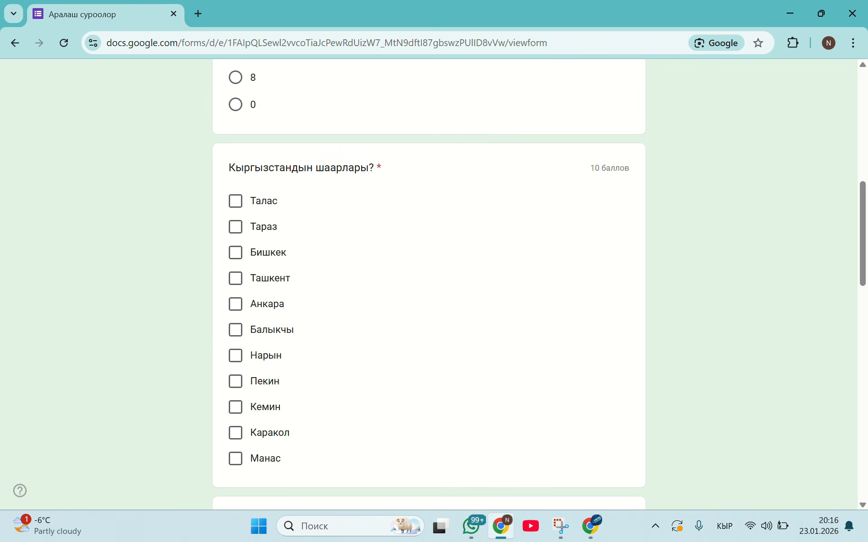
pyautogui.click(235, 201)
pyautogui.click(236, 253)
pyautogui.click(235, 227)
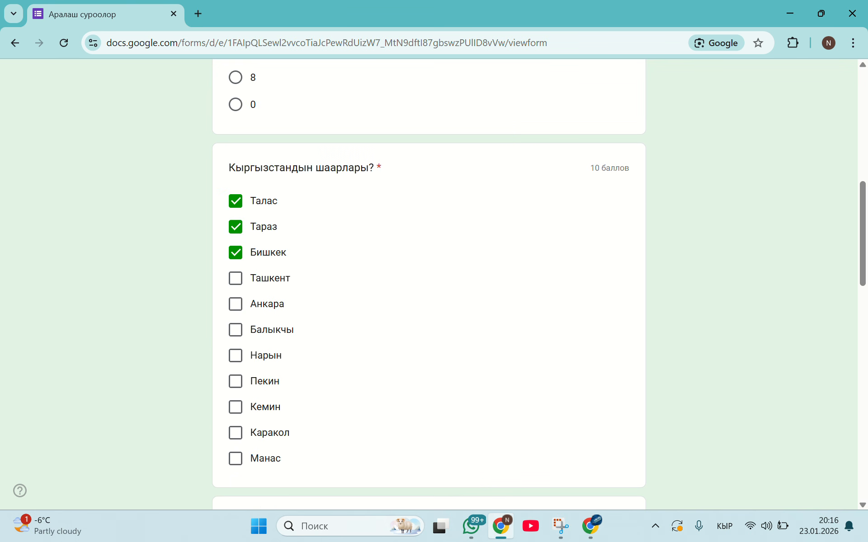
pyautogui.click(236, 279)
pyautogui.click(236, 278)
pyautogui.click(235, 304)
pyautogui.click(236, 304)
pyautogui.click(235, 329)
pyautogui.click(236, 381)
pyautogui.click(236, 355)
pyautogui.click(236, 382)
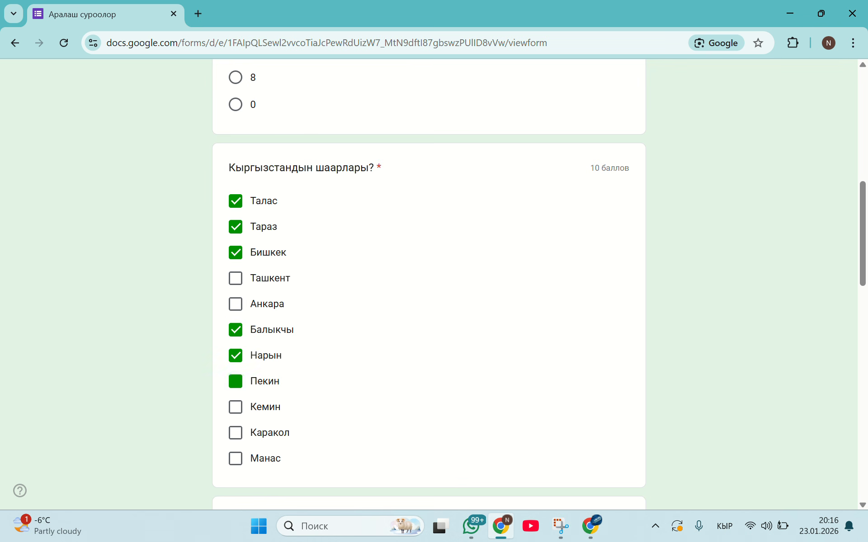
pyautogui.click(236, 407)
pyautogui.click(236, 433)
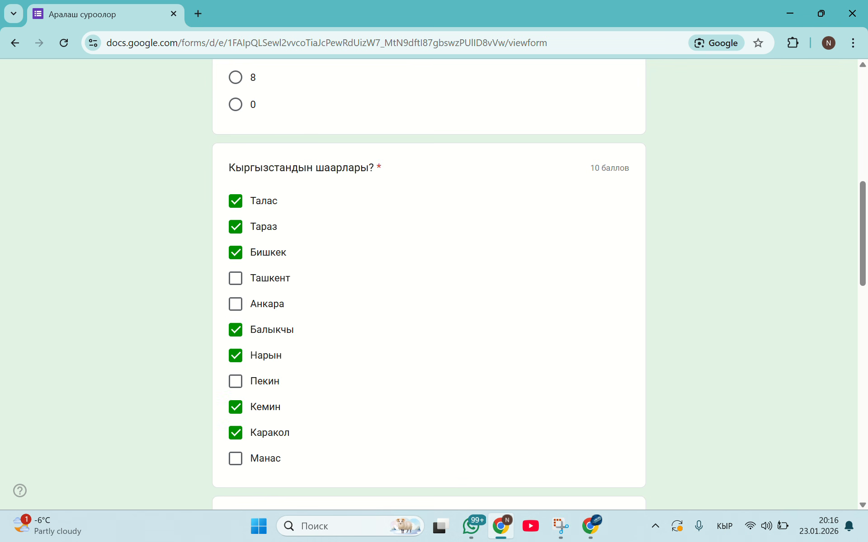
# Choose Кыргызстан as the answer to the map image question
pyautogui.scroll(-3, 429, 284)
pyautogui.scroll(-7, 428, 285)
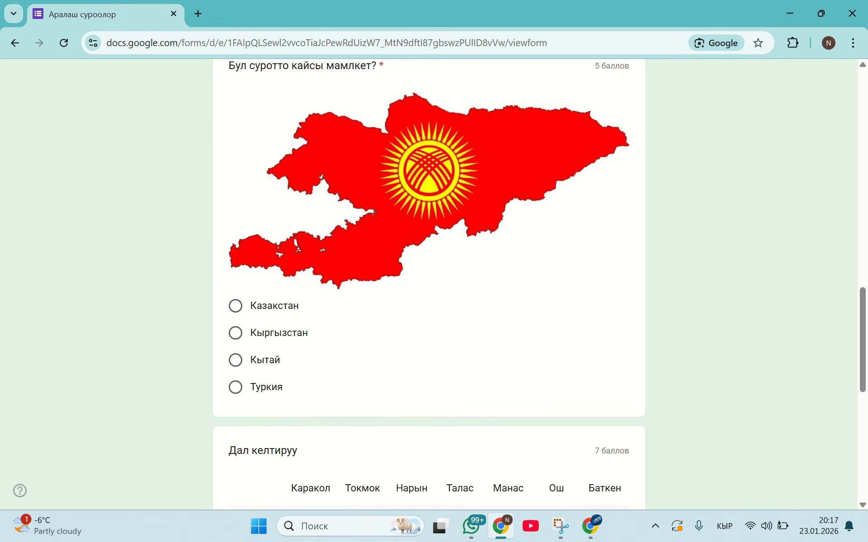
pyautogui.click(235, 333)
# Match Ысык-Көл–Каракол, Чуй–Токмок, Нарын–Нарын, Талас–Талас, Жалал-Абад–Манас, Ош–Ош and Баткен–Баткен in the grid, and submit the response
pyautogui.scroll(-6, 429, 285)
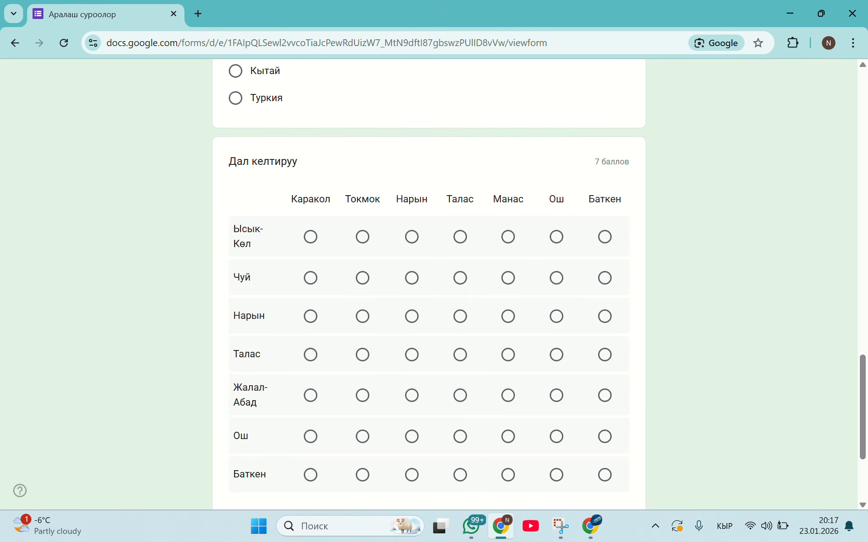
pyautogui.click(310, 236)
pyautogui.click(363, 278)
pyautogui.click(411, 316)
pyautogui.click(460, 355)
pyautogui.scroll(-1, 460, 355)
pyautogui.scroll(-2, 460, 354)
pyautogui.click(508, 291)
pyautogui.click(556, 330)
pyautogui.click(605, 368)
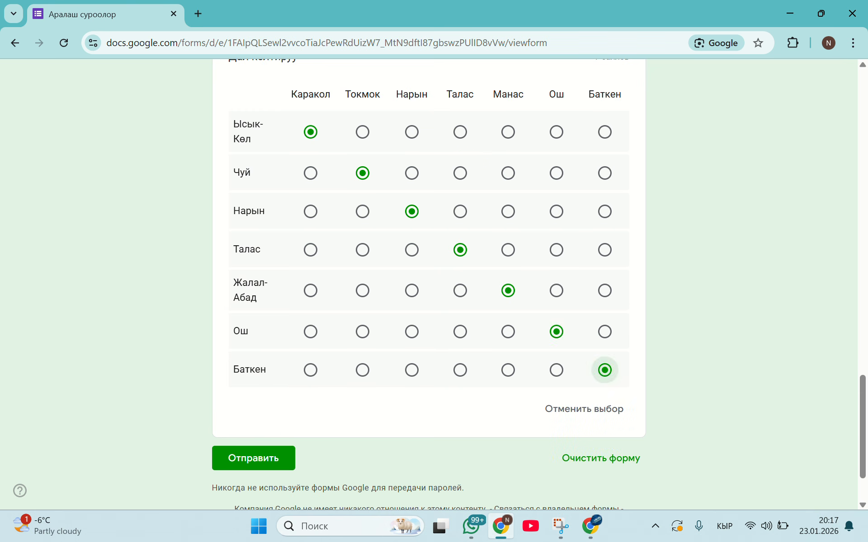
pyautogui.scroll(-2, 605, 368)
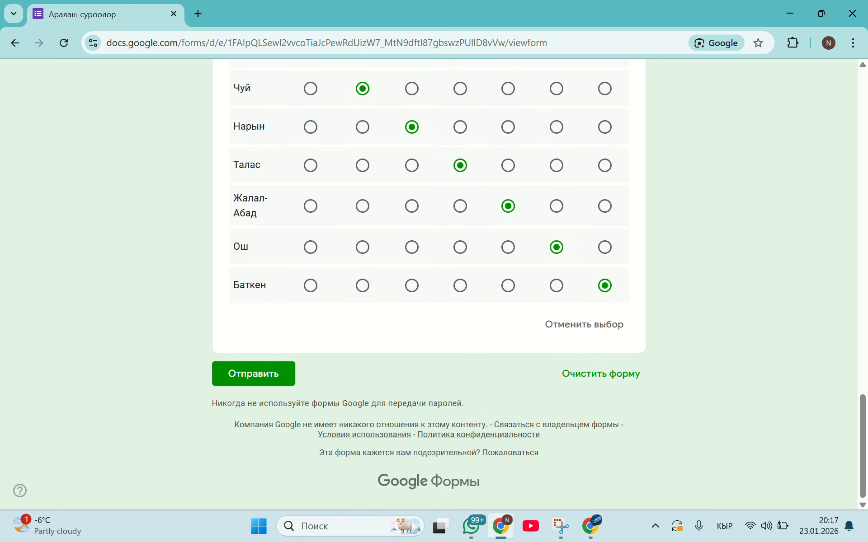
pyautogui.click(253, 374)
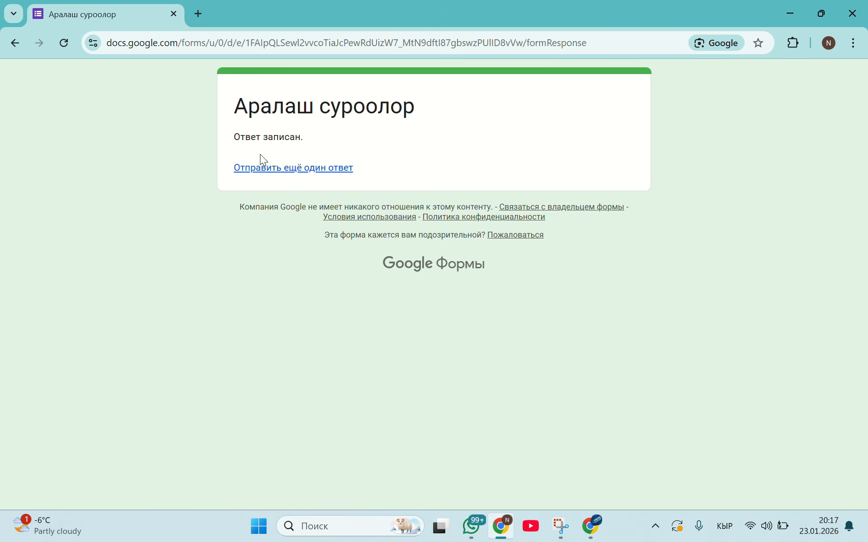
# Start another response to the form and enter a different respondent's name
pyautogui.click(260, 166)
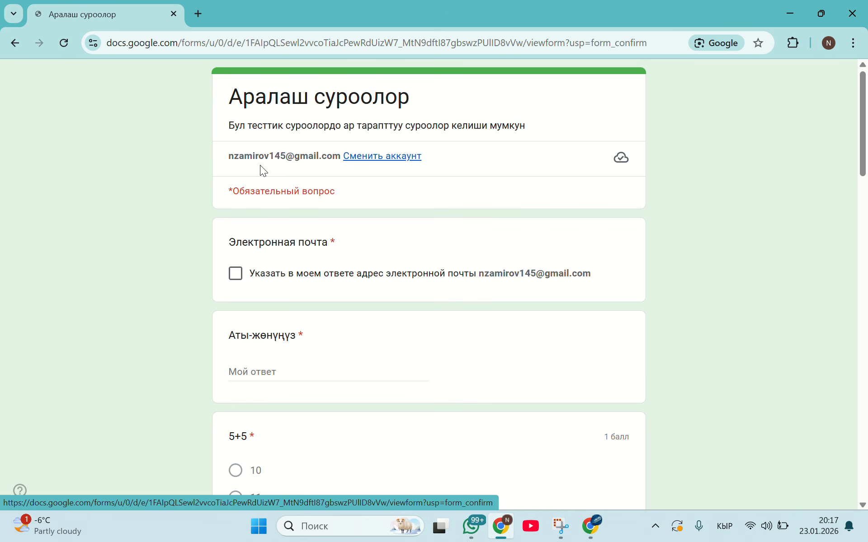
pyautogui.click(267, 372)
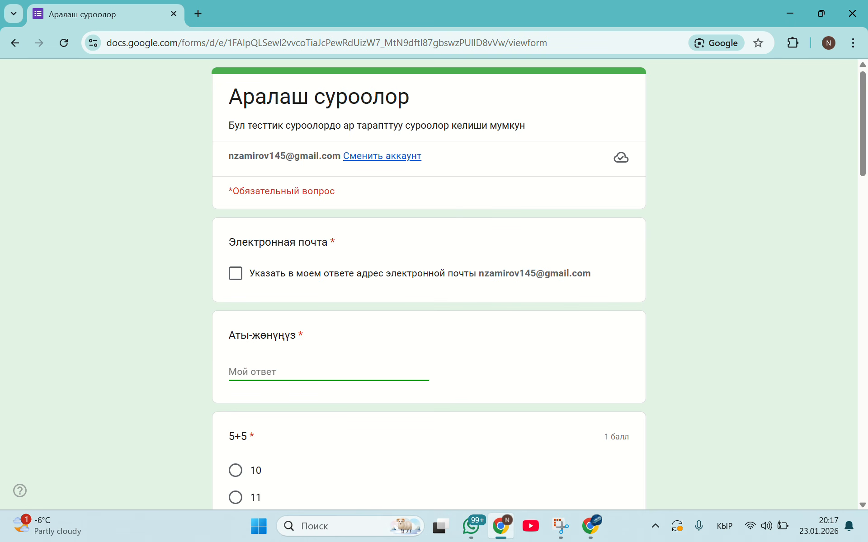
pyautogui.write('Асан')
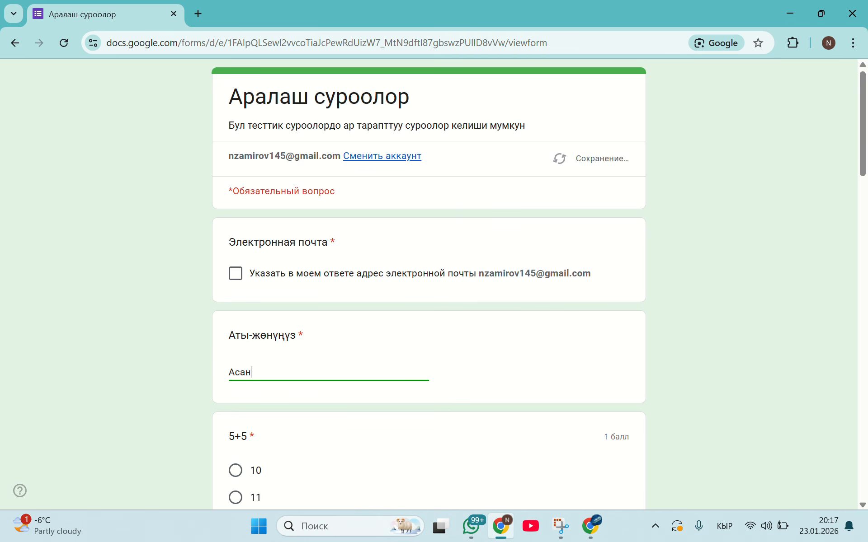
# Answer 5+5 with 10 and select Тараз, Бишкек, Анкара and Нарын in the cities question
pyautogui.scroll(-3, 235, 297)
pyautogui.click(236, 296)
pyautogui.scroll(-3, 236, 296)
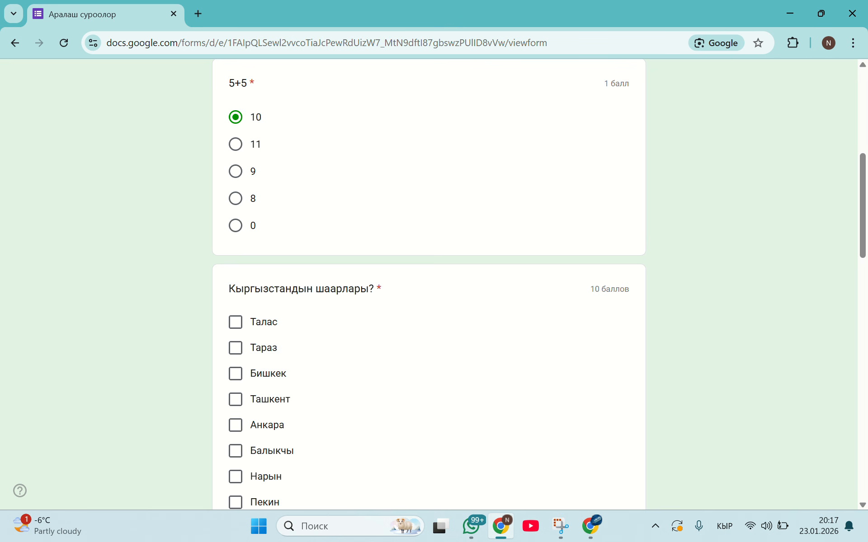
pyautogui.click(235, 348)
pyautogui.click(235, 374)
pyautogui.click(236, 425)
pyautogui.click(236, 477)
pyautogui.scroll(-4, 235, 477)
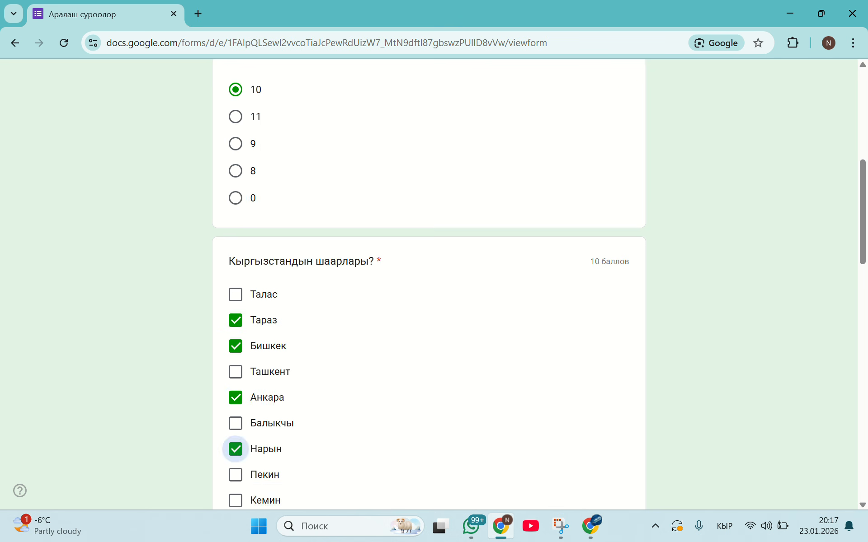
# Choose Кыргызстан for the map image question in the second response
pyautogui.scroll(-5, 235, 336)
pyautogui.click(235, 336)
# Match Ысык-Көл–Нарын, Чуй–Токмок, Нарын–Нарын, Талас–Талас, Жалал-Абад–Манас, Ош–Ош and Баткен–Баткен in the grid question
pyautogui.scroll(-3, 236, 337)
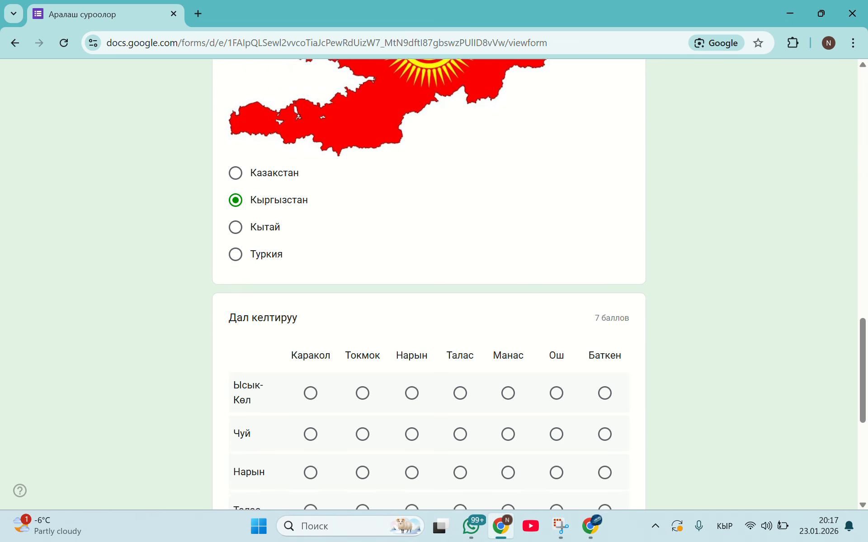
pyautogui.click(411, 359)
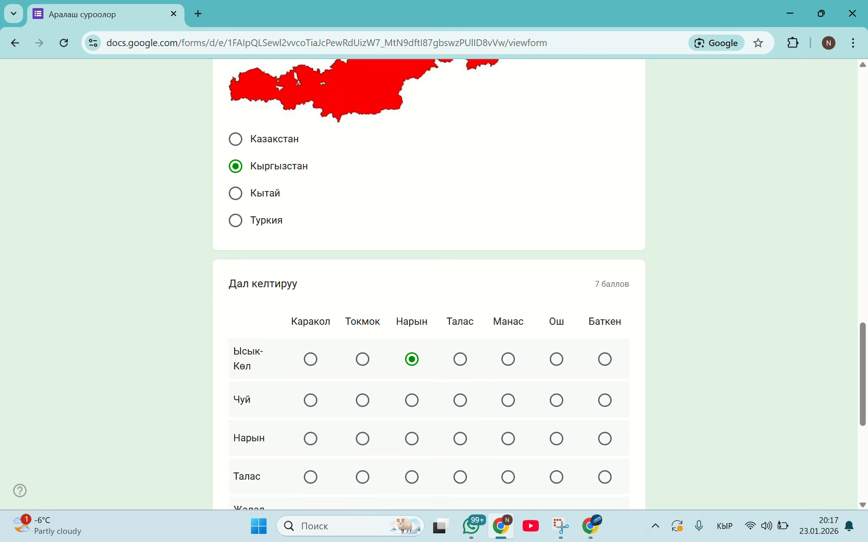
pyautogui.scroll(-1, 428, 285)
pyautogui.scroll(-1, 363, 254)
pyautogui.click(362, 253)
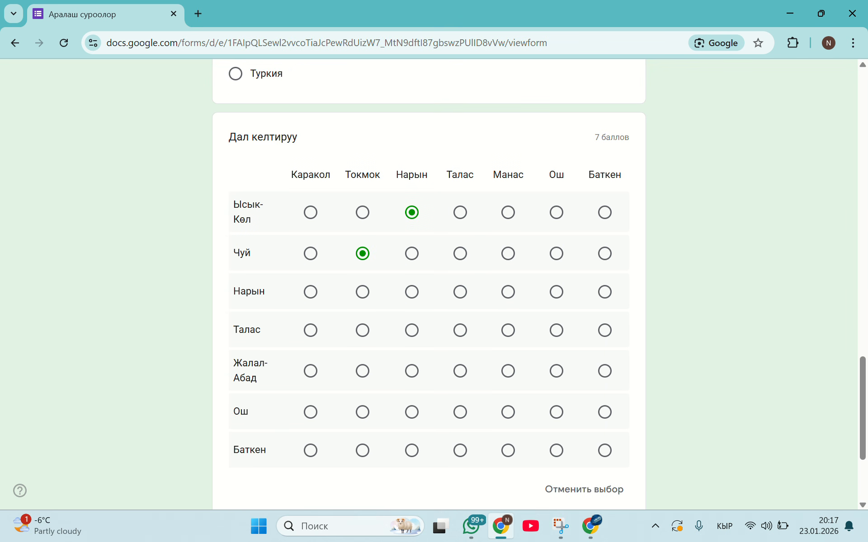
pyautogui.click(412, 292)
pyautogui.click(460, 330)
pyautogui.click(508, 371)
pyautogui.click(557, 412)
pyautogui.click(605, 451)
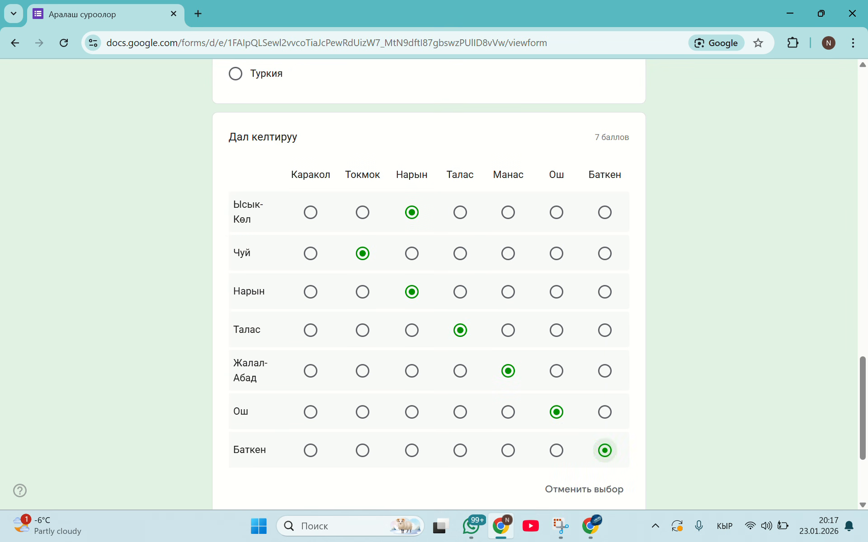
# Change the grid answer for the Нарын row to Каракол and try to submit the second response
pyautogui.scroll(-3, 429, 284)
pyautogui.scroll(3, 428, 285)
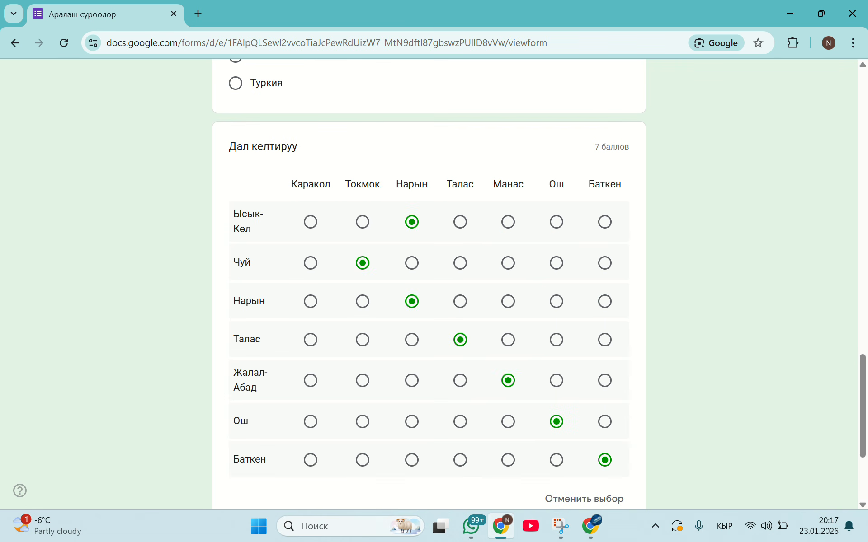
pyautogui.click(412, 301)
pyautogui.click(311, 301)
pyautogui.scroll(-3, 311, 302)
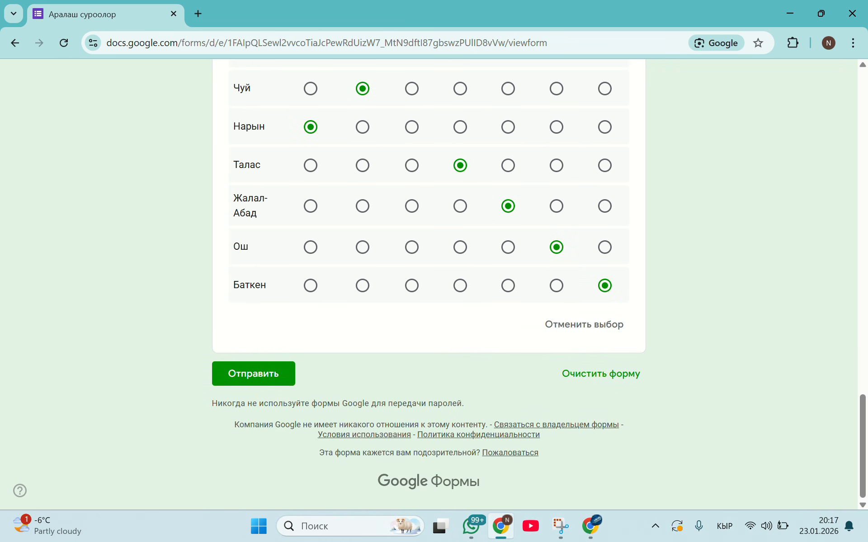
pyautogui.click(254, 374)
pyautogui.scroll(-20, 254, 374)
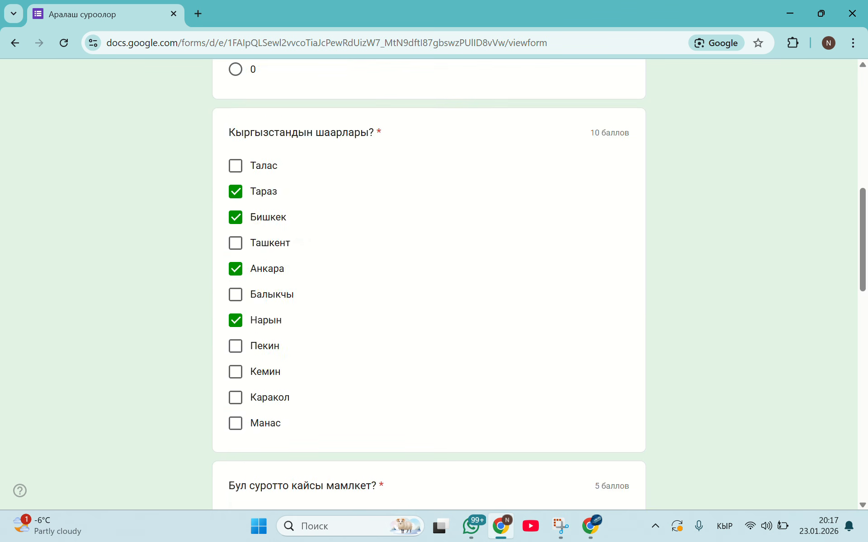
# Submit the second response, then return to the form editor and open its responses
pyautogui.click(253, 374)
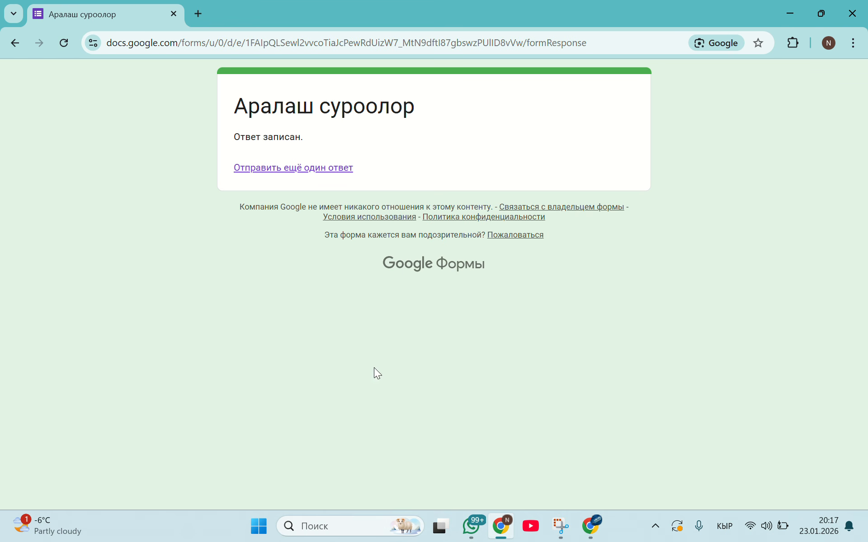
pyautogui.click(587, 531)
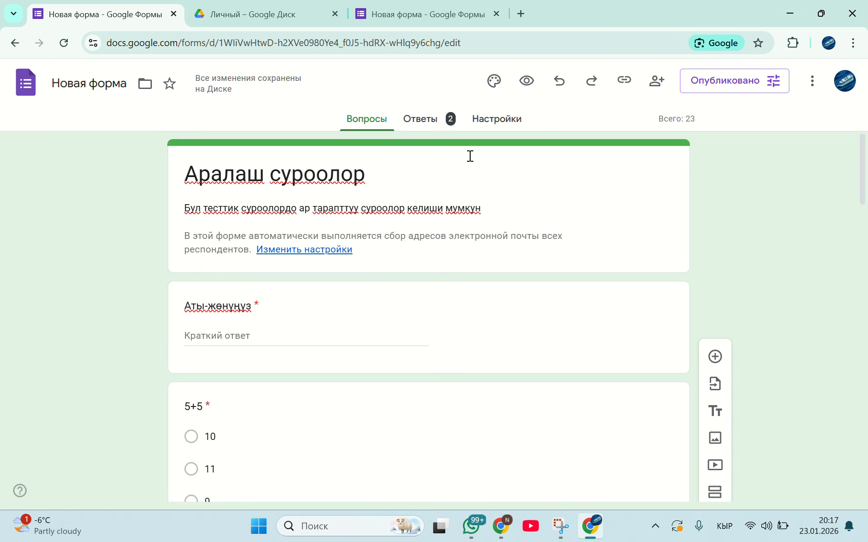
pyautogui.click(418, 121)
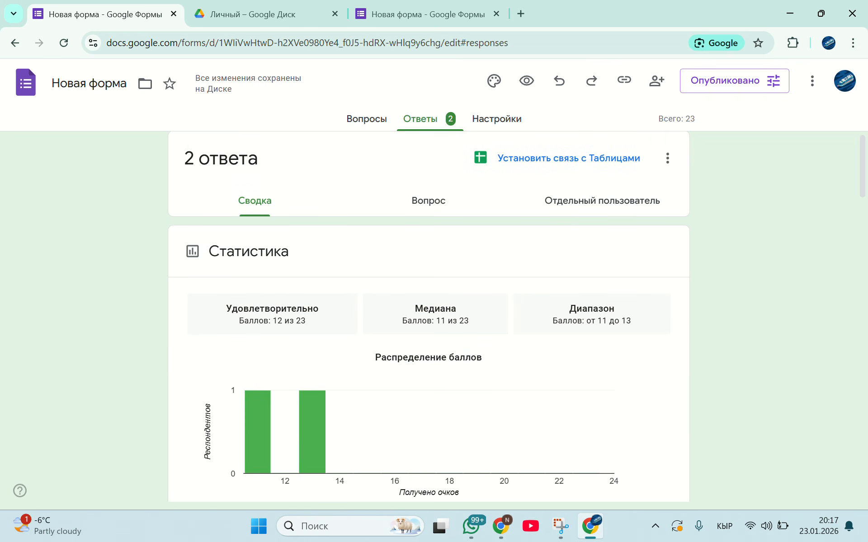
# Enable the response setting "Отправлять форму не более одного раза" to limit each respondent to one submission
pyautogui.click(497, 119)
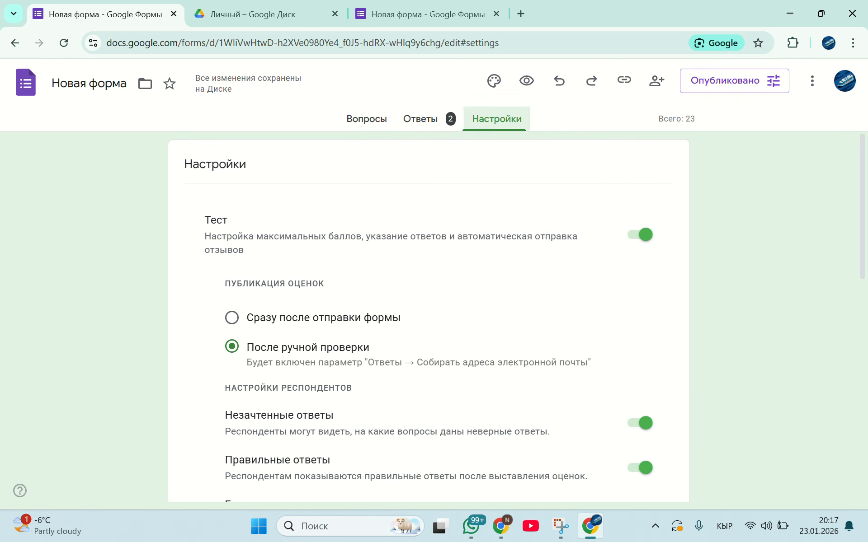
pyautogui.scroll(-1, 452, 298)
pyautogui.scroll(-10, 428, 316)
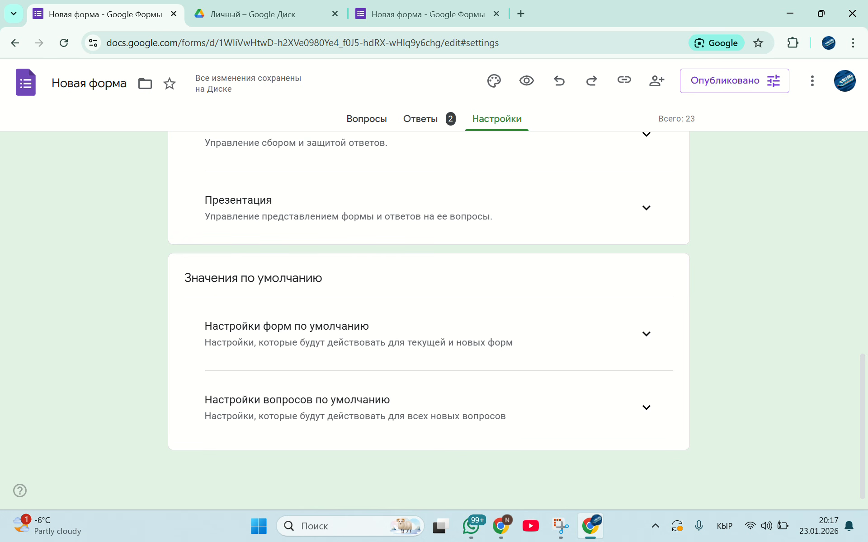
pyautogui.scroll(2, 428, 316)
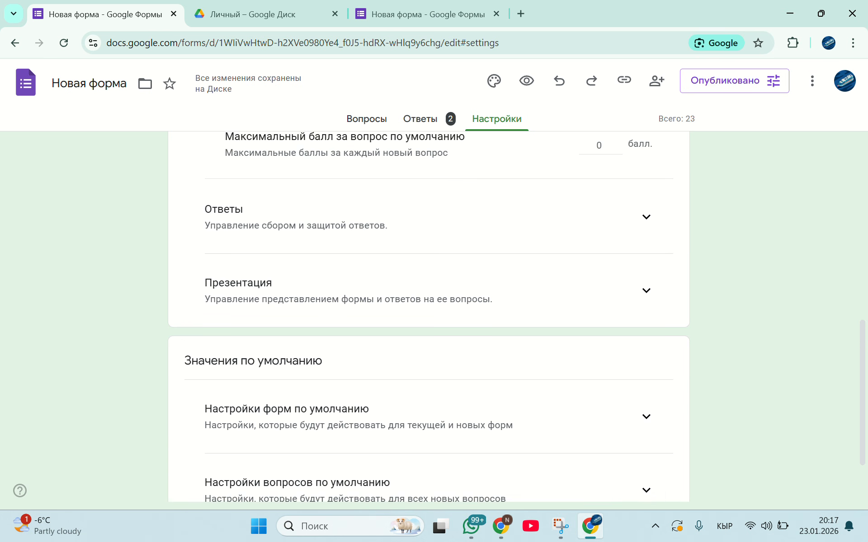
pyautogui.scroll(3, 428, 317)
pyautogui.click(647, 342)
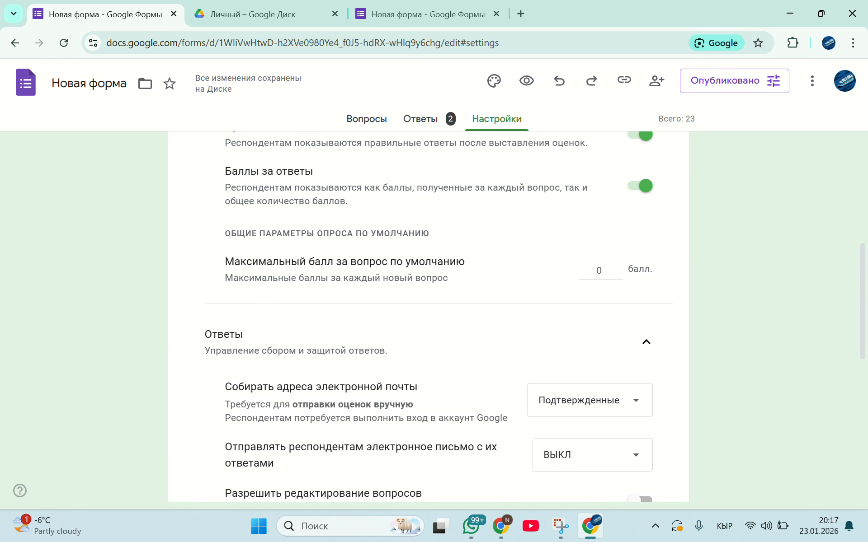
pyautogui.scroll(-3, 634, 240)
pyautogui.scroll(-3, 634, 239)
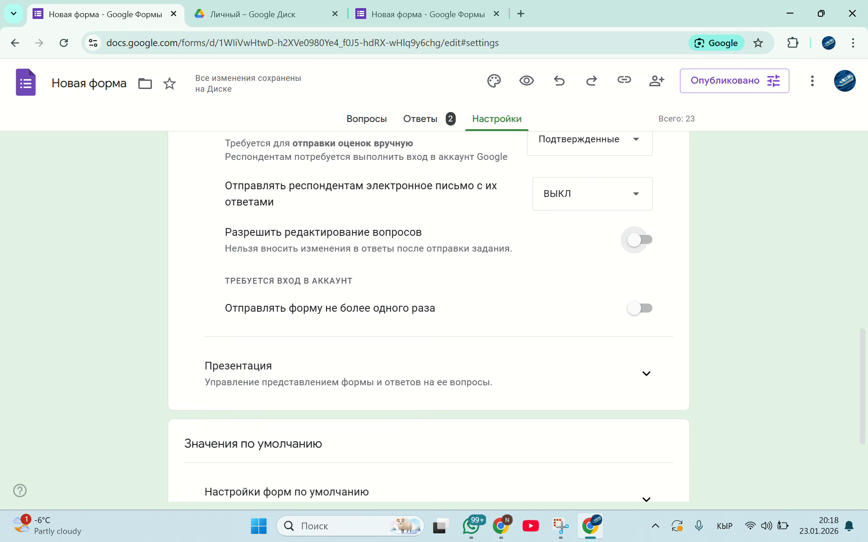
pyautogui.click(640, 309)
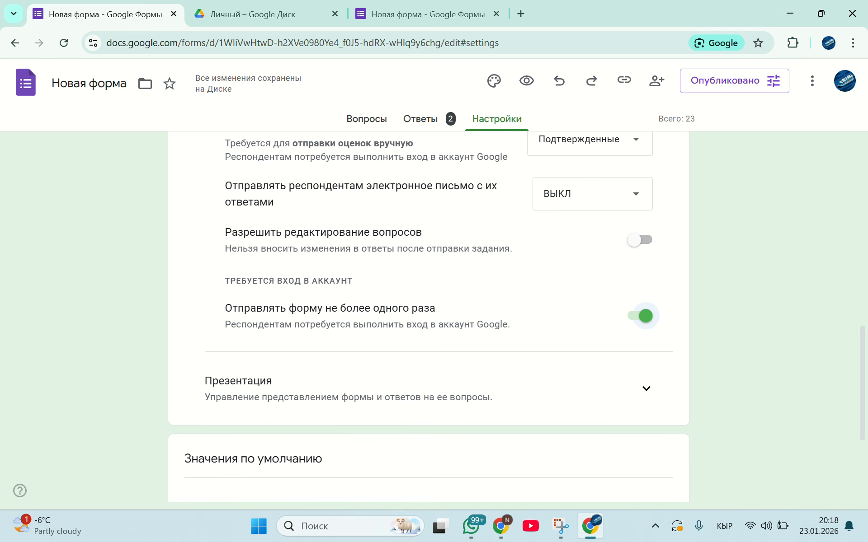
# Review the response summary, including the score distribution, respondents' results and charts for the 5+5 and cities questions
pyautogui.click(421, 119)
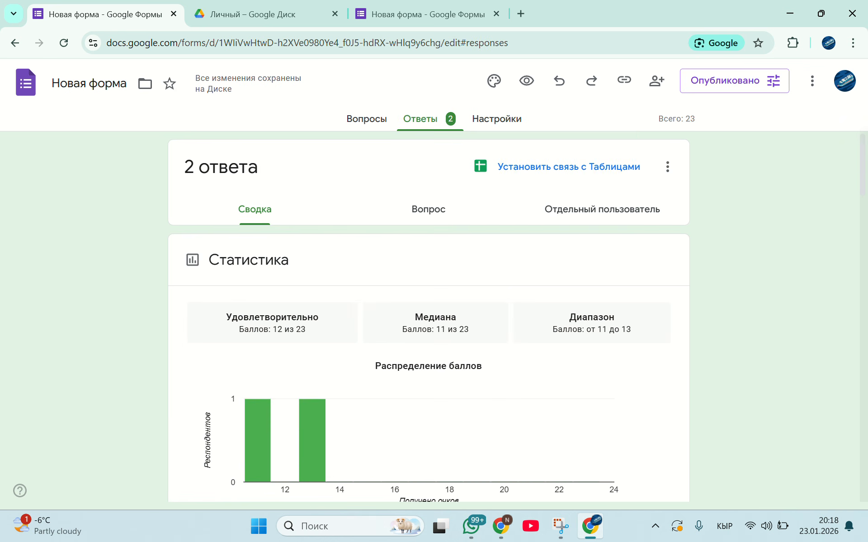
pyautogui.moveTo(862, 167); pyautogui.dragTo(862, 193)
pyautogui.scroll(-2, 428, 316)
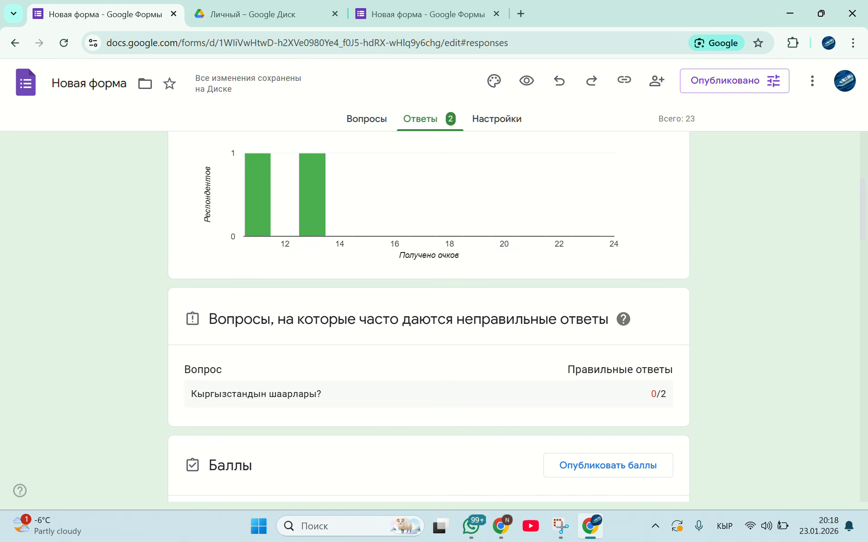
pyautogui.scroll(-2, 429, 317)
pyautogui.scroll(-5, 428, 316)
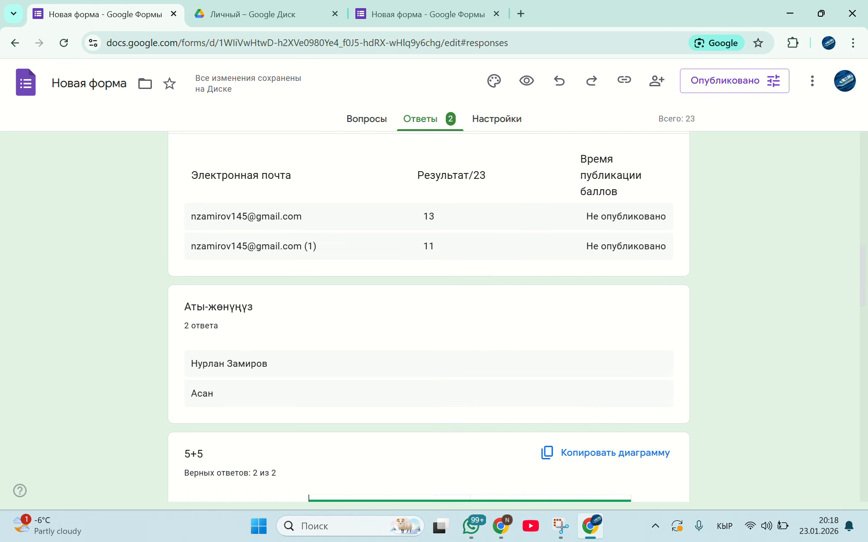
pyautogui.scroll(-20, 428, 316)
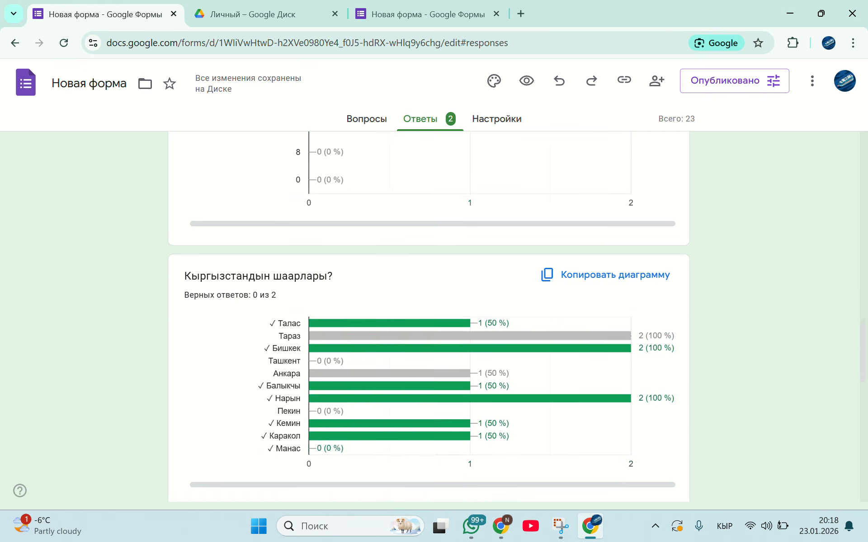
pyautogui.scroll(-5, 428, 316)
pyautogui.scroll(20, 428, 316)
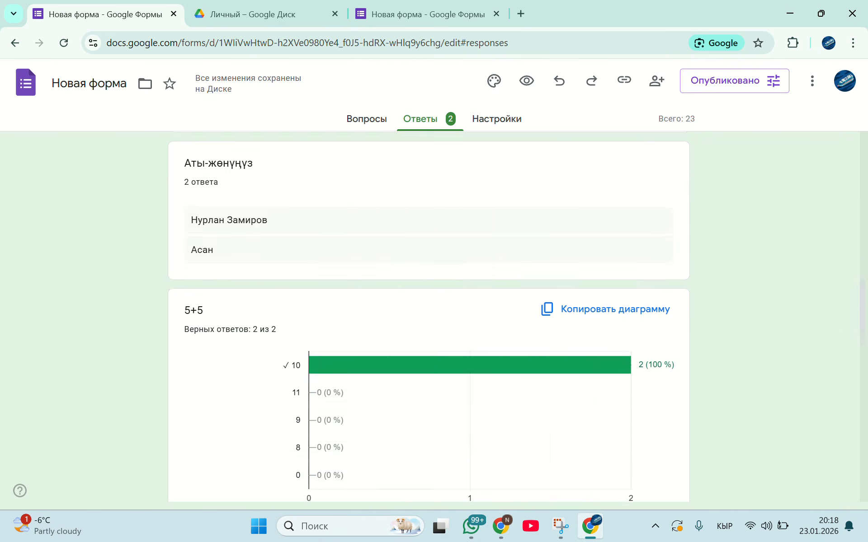
# Set the test's grade publication to "Сразу после отправки формы"
pyautogui.click(496, 119)
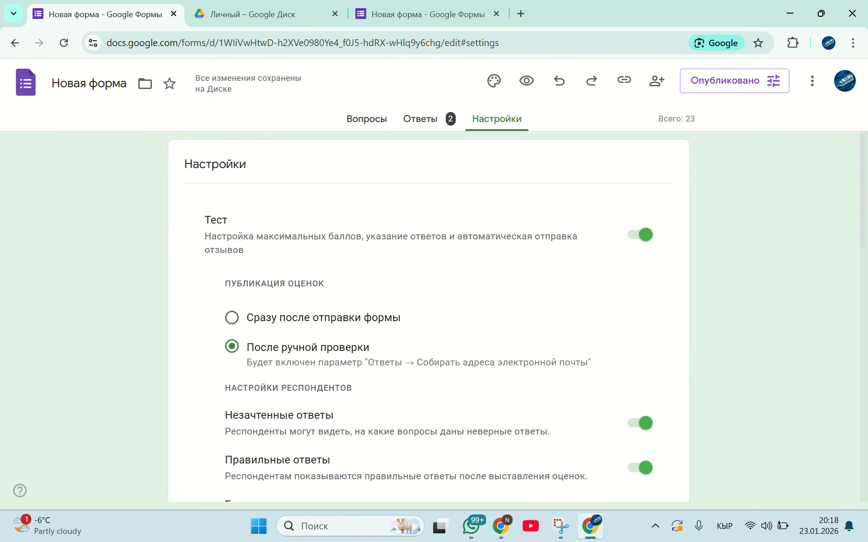
pyautogui.scroll(-1, 428, 316)
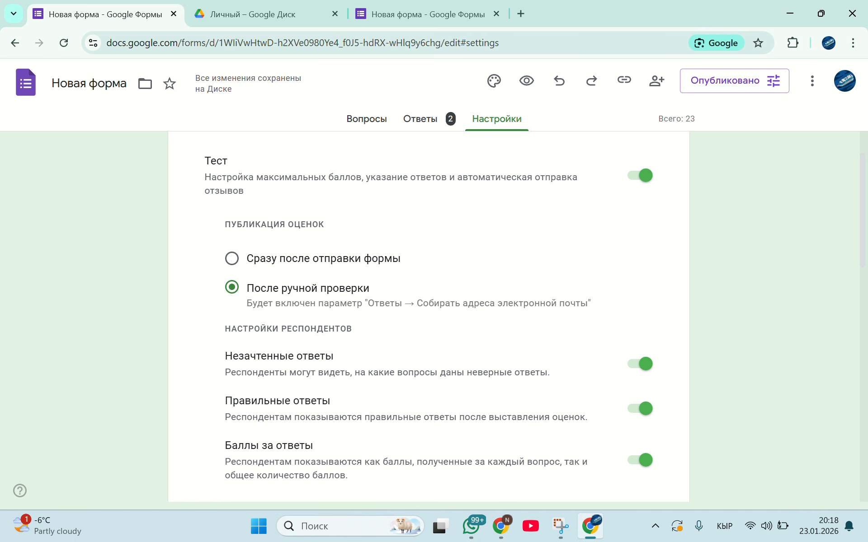
pyautogui.click(232, 258)
# Start a third response to the test, agree to record the account's email address and enter the respondent's name
pyautogui.click(501, 526)
pyautogui.click(332, 170)
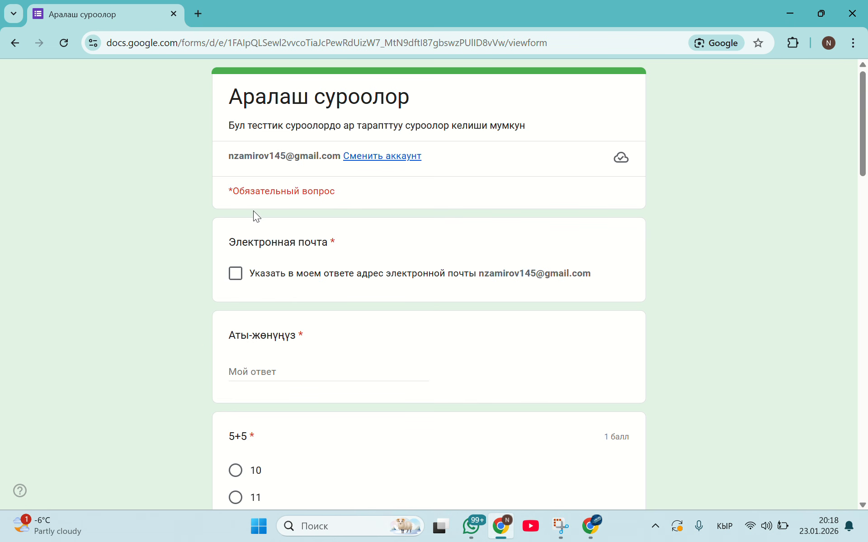
pyautogui.click(235, 278)
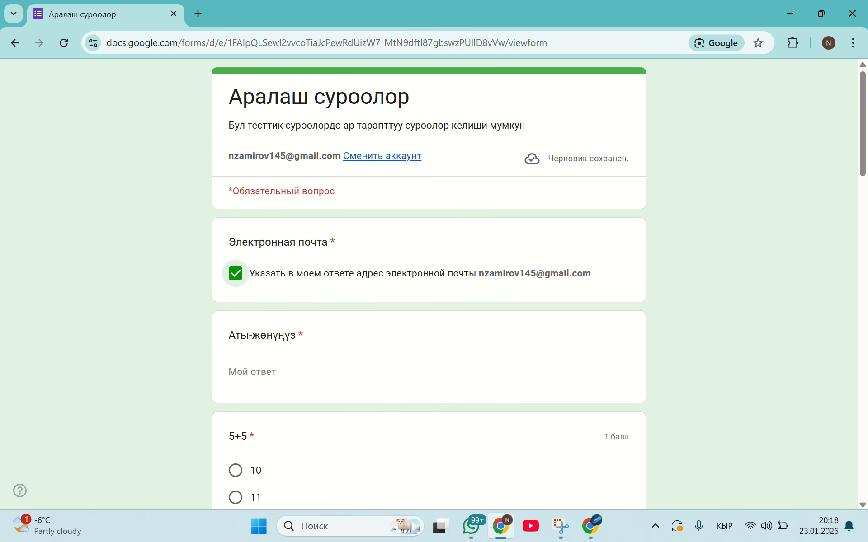
pyautogui.click(253, 372)
pyautogui.write('пшндон')
# Answer 5+5 with 8 and select Талас, Тараз, Ташкент and Балыкчы in the cities question
pyautogui.scroll(-4, 235, 291)
pyautogui.click(235, 291)
pyautogui.scroll(-2, 235, 291)
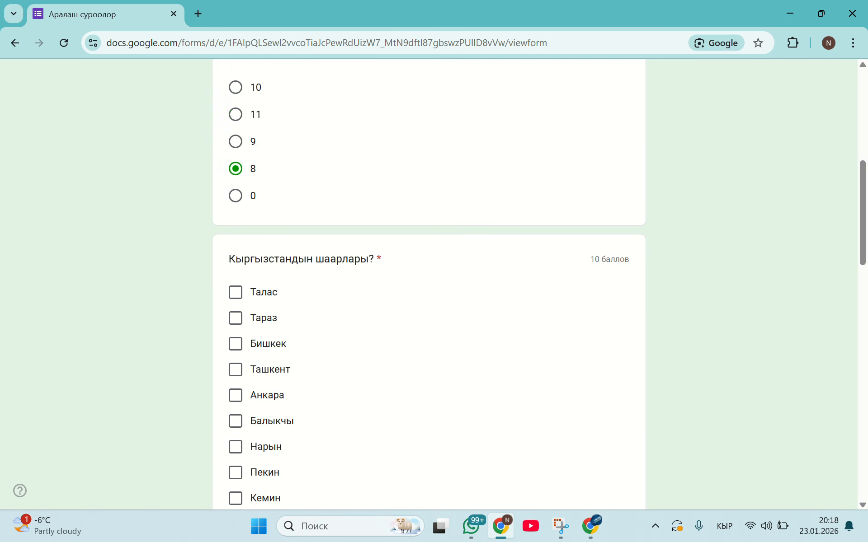
pyautogui.scroll(-1, 236, 317)
pyautogui.click(236, 367)
pyautogui.click(236, 315)
pyautogui.click(235, 264)
pyautogui.click(236, 238)
# Choose Кыргызстан for the map and match Ысык-Көл–Каракол, Чуй–Токмок, Нарын–Нарын, Талас–Талас, Жалал-Абад–Манас, Ош–Ош and Баткен–Баткен in the grid
pyautogui.scroll(-5, 235, 238)
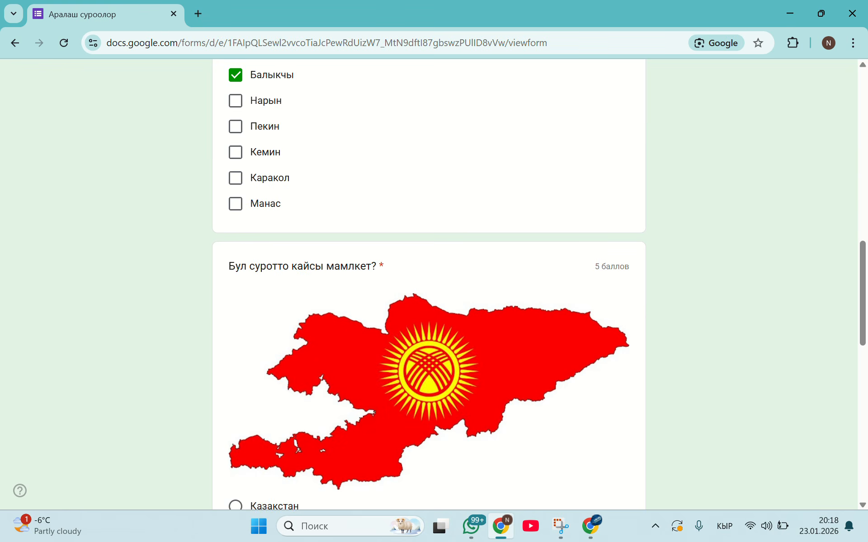
pyautogui.scroll(-5, 429, 284)
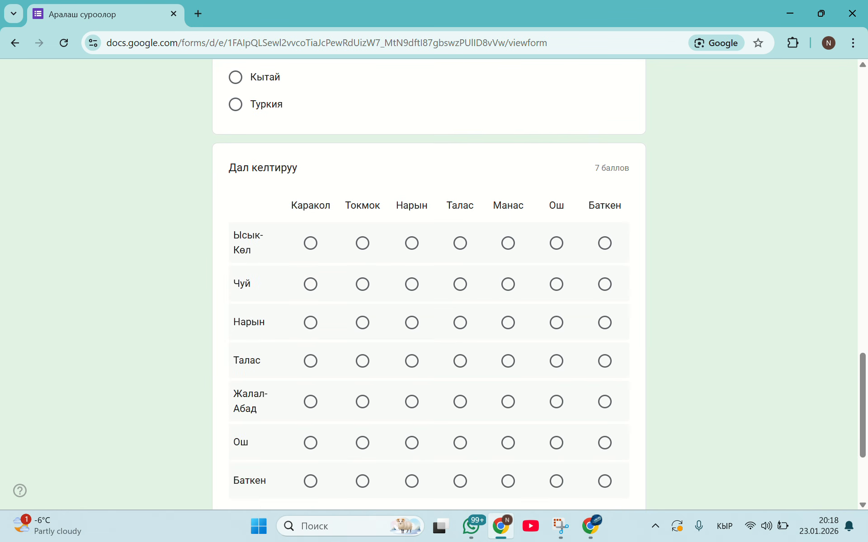
pyautogui.click(311, 243)
pyautogui.click(362, 285)
pyautogui.click(412, 323)
pyautogui.click(461, 362)
pyautogui.scroll(-2, 460, 361)
pyautogui.click(508, 280)
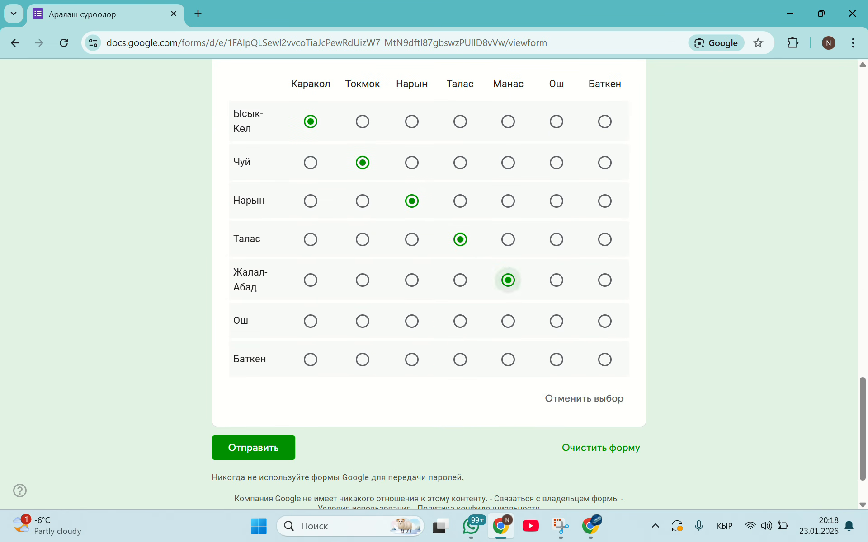
pyautogui.click(556, 322)
pyautogui.click(605, 360)
# Submit the third response and view its score and marked answers
pyautogui.click(253, 448)
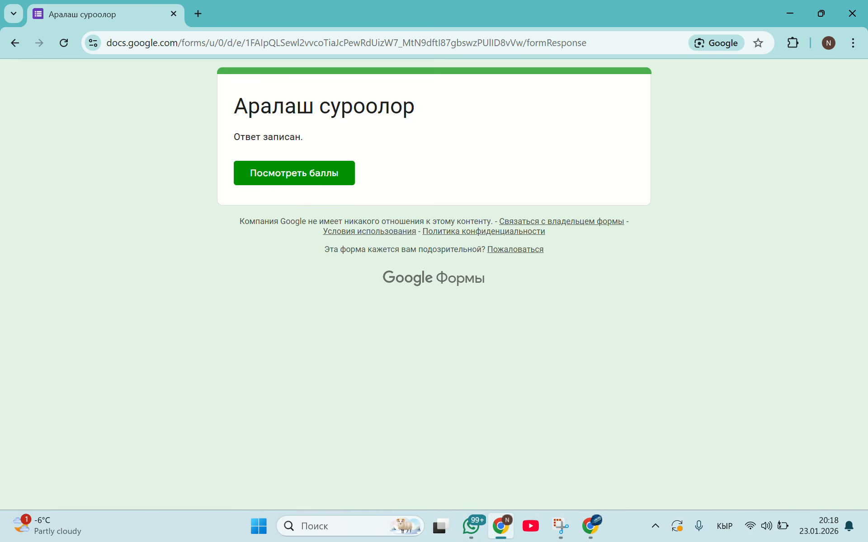
pyautogui.click(299, 178)
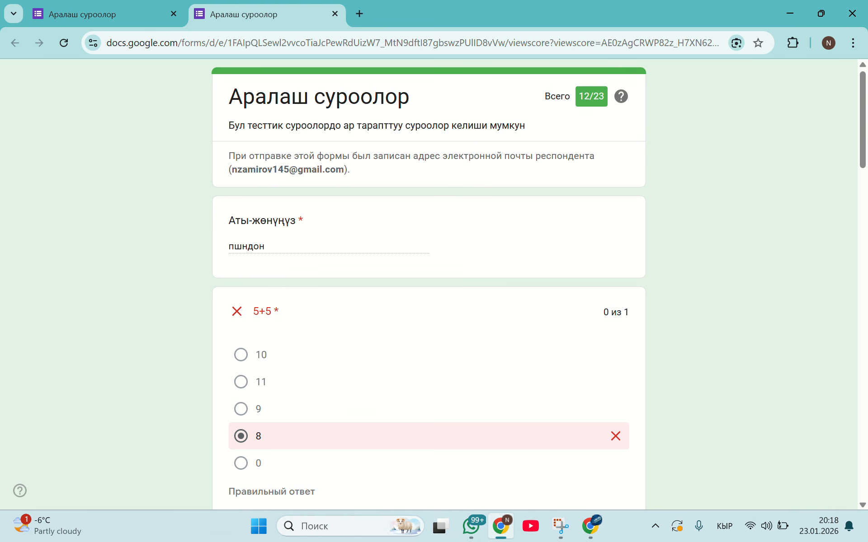
pyautogui.press('End')
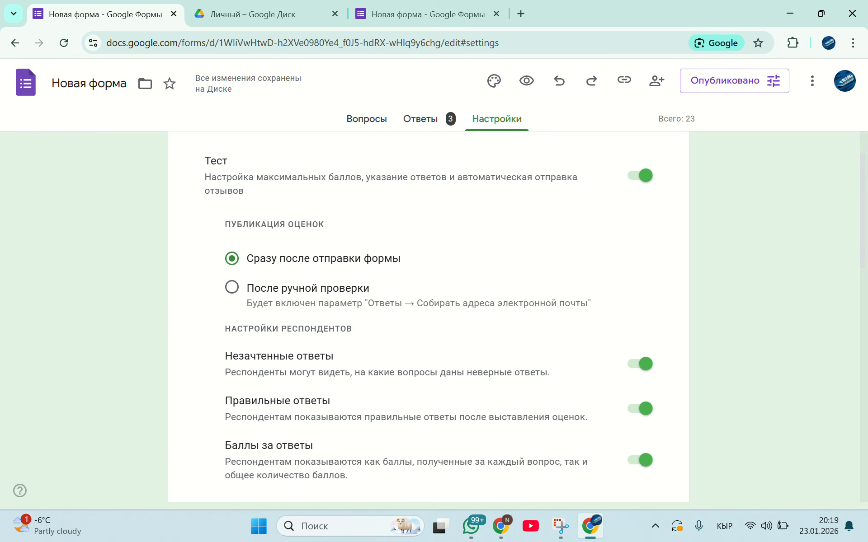
# Return to the form editor and examine the updated response statistics, respondents' scores and per-question answer charts
pyautogui.click(420, 119)
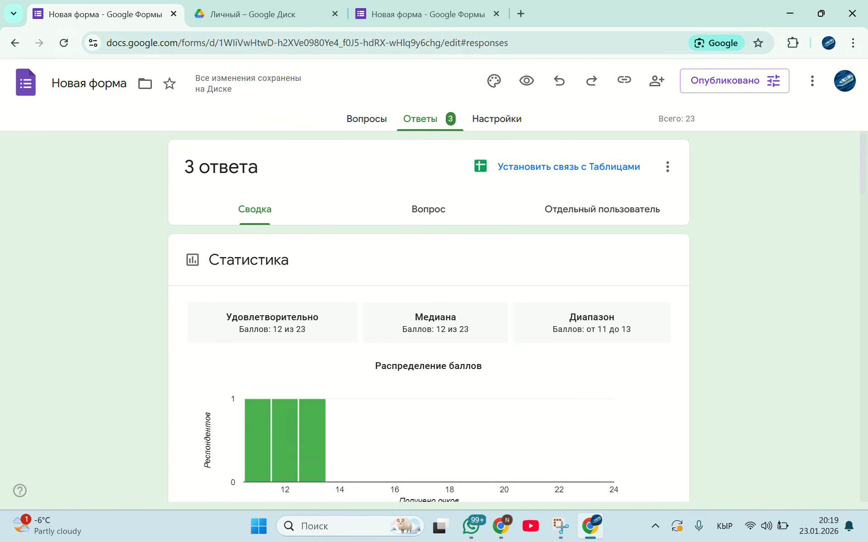
pyautogui.scroll(-2, 428, 316)
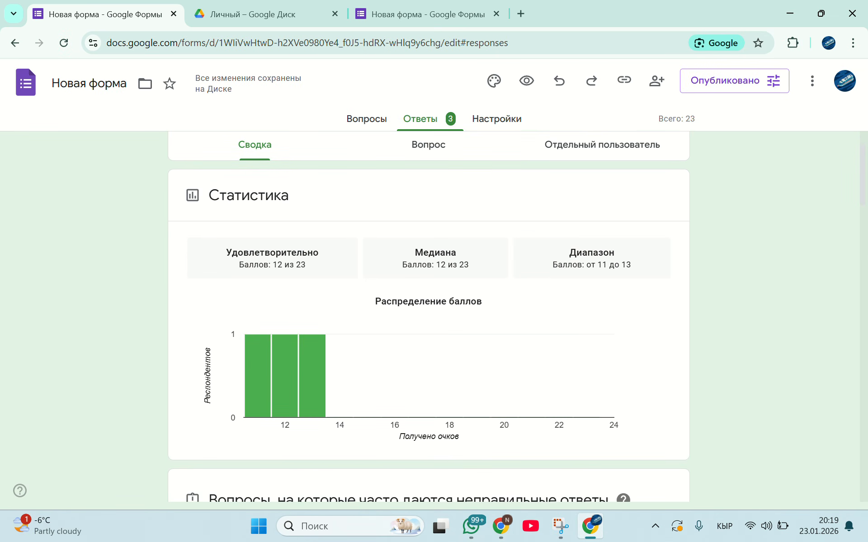
pyautogui.scroll(-2, 428, 317)
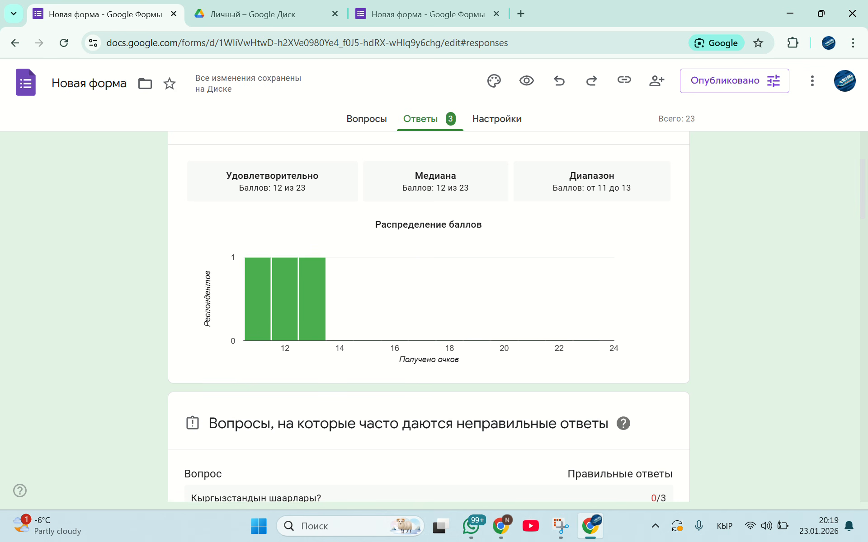
pyautogui.scroll(1, 429, 316)
pyautogui.scroll(-5, 428, 317)
pyautogui.scroll(1, 429, 317)
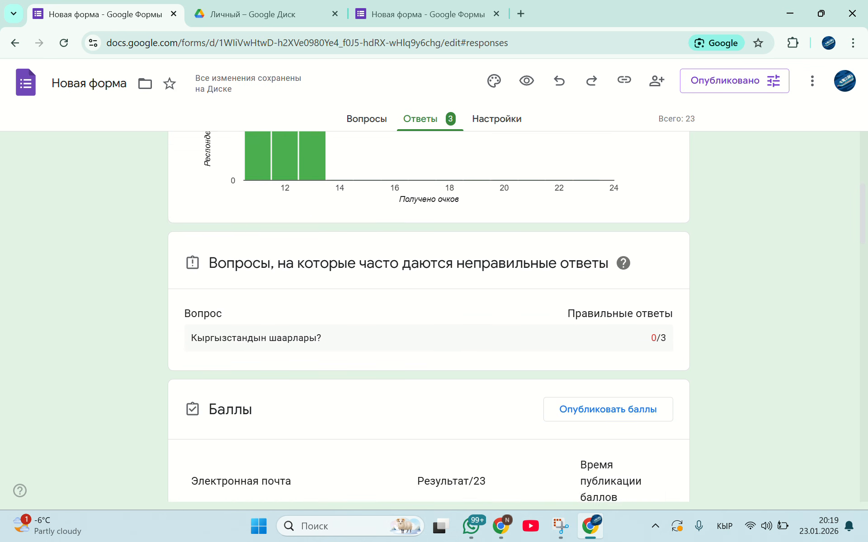
pyautogui.scroll(-4, 428, 316)
pyautogui.scroll(-4, 429, 317)
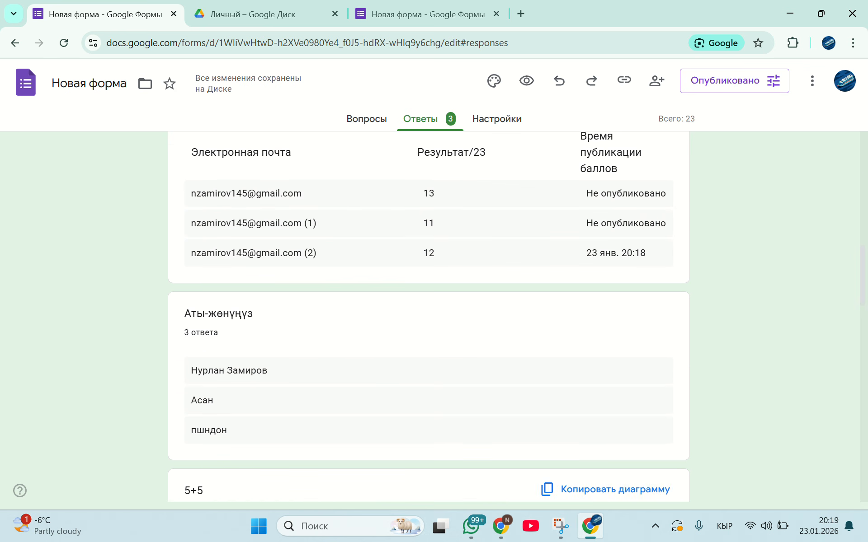
pyautogui.scroll(2, 428, 316)
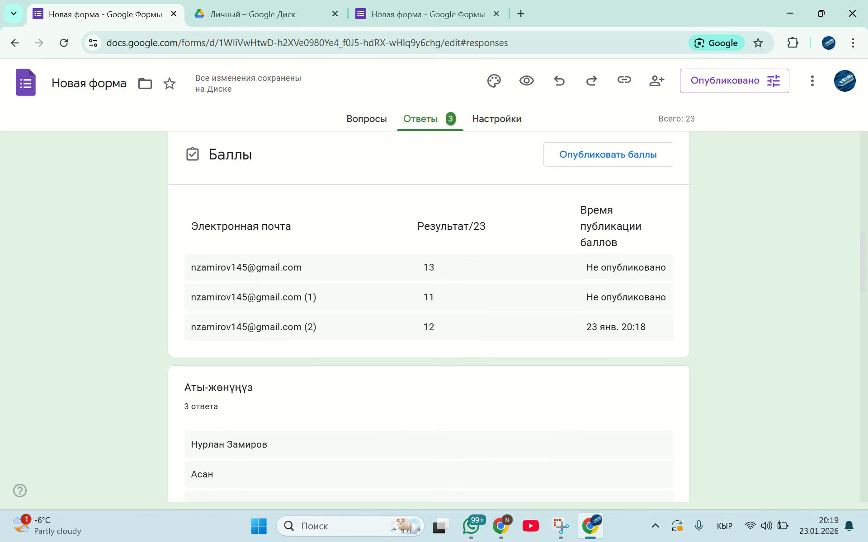
pyautogui.scroll(-8, 428, 316)
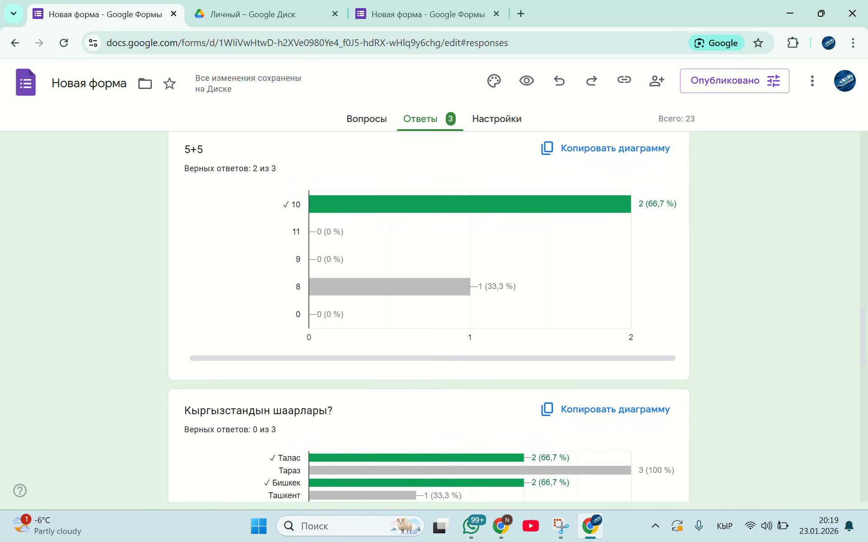
pyautogui.scroll(2, 428, 316)
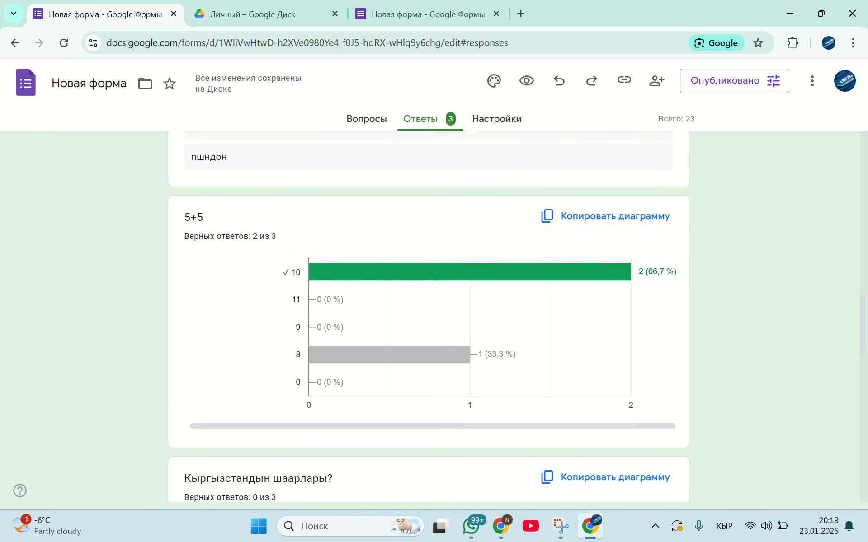
pyautogui.scroll(-13, 429, 317)
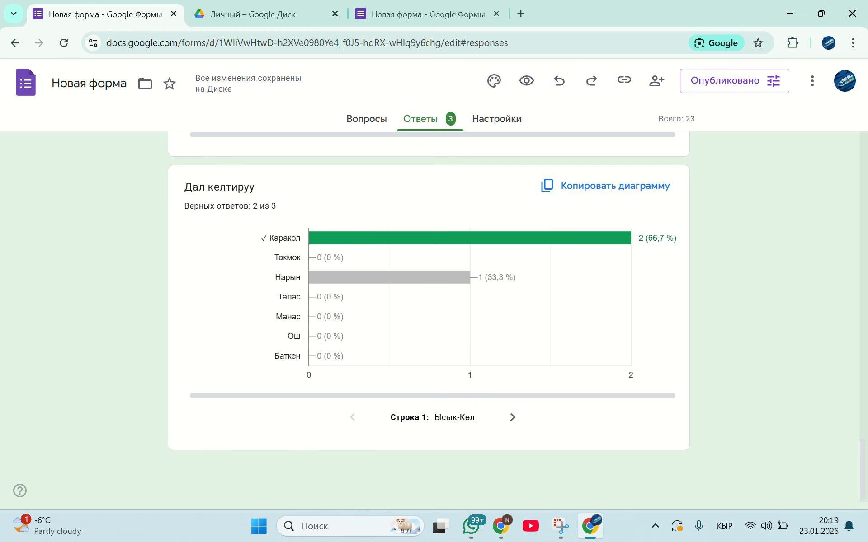
pyautogui.scroll(20, 428, 316)
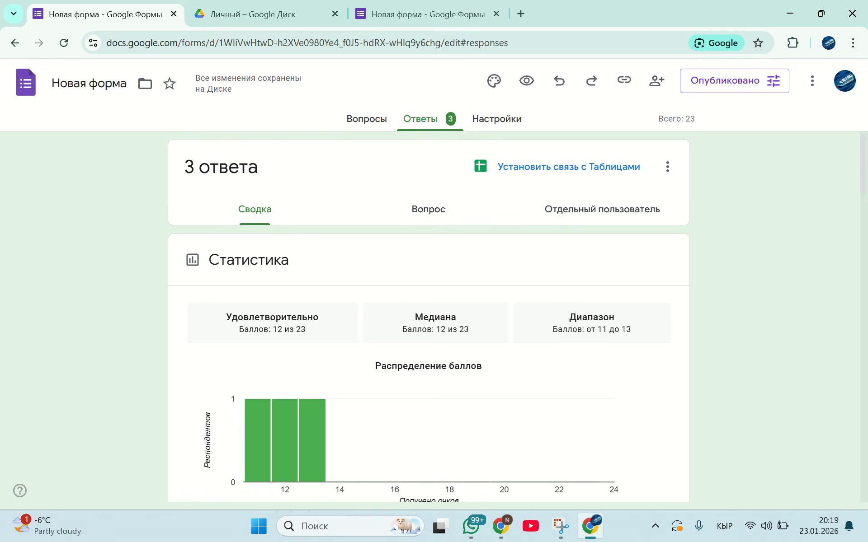
# Link the form's responses to a new Google Sheets spreadsheet and look through its rows and answer columns
pyautogui.click(568, 167)
pyautogui.press('Return')
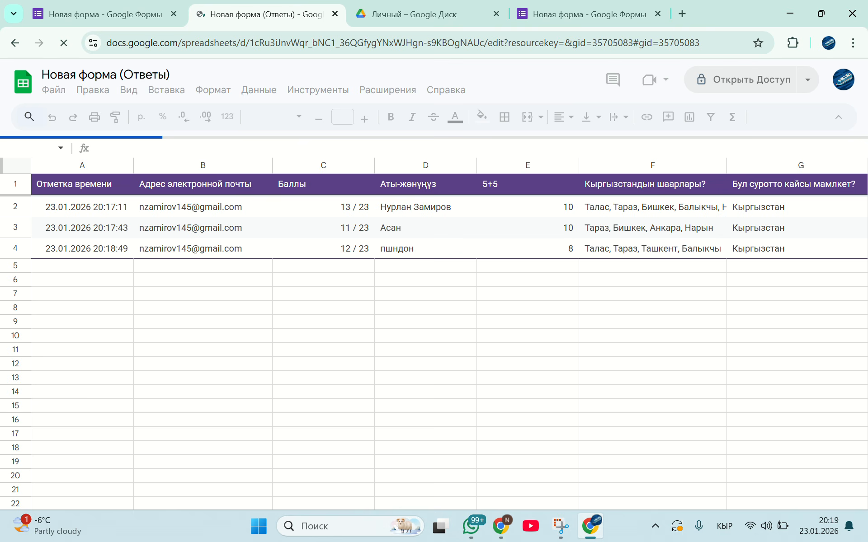
pyautogui.hscroll(20, 445, 353)
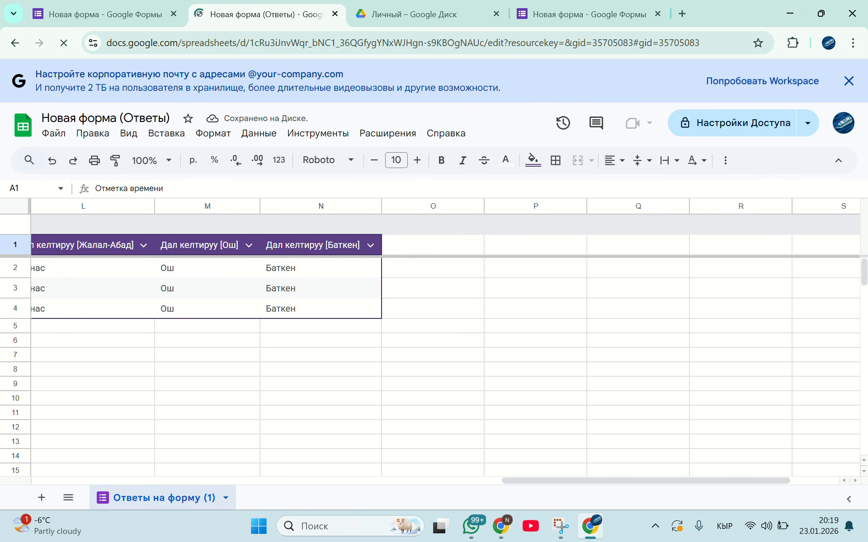
pyautogui.hscroll(-8, 445, 353)
pyautogui.scroll(-1, 445, 352)
pyautogui.hscroll(-3, 445, 353)
pyautogui.scroll(-1, 445, 353)
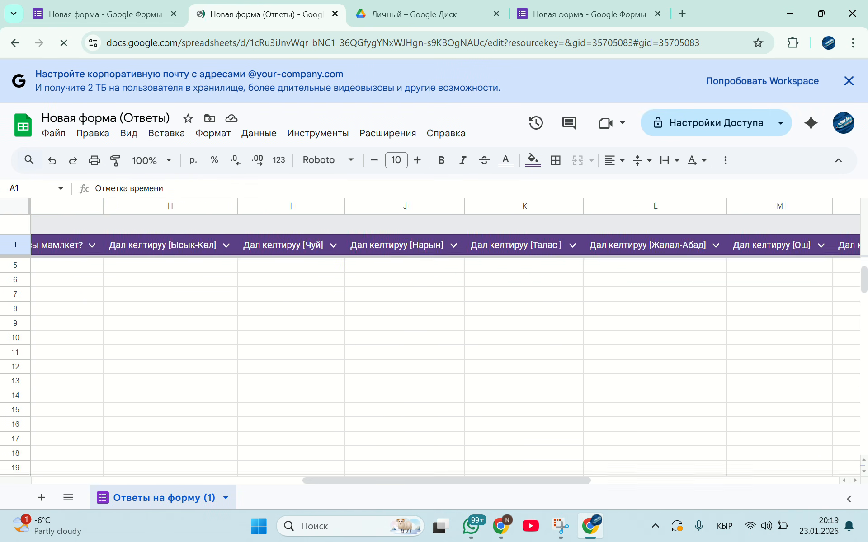
pyautogui.hscroll(-16, 445, 352)
pyautogui.scroll(1, 445, 352)
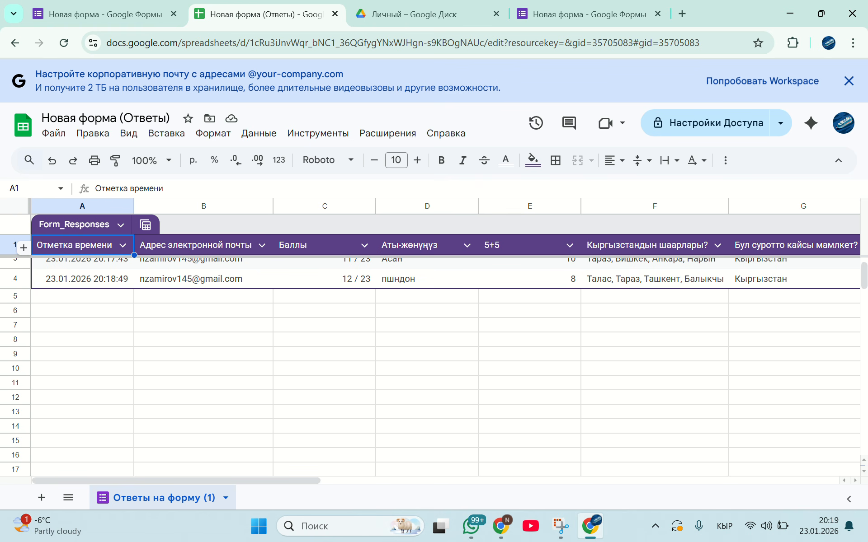